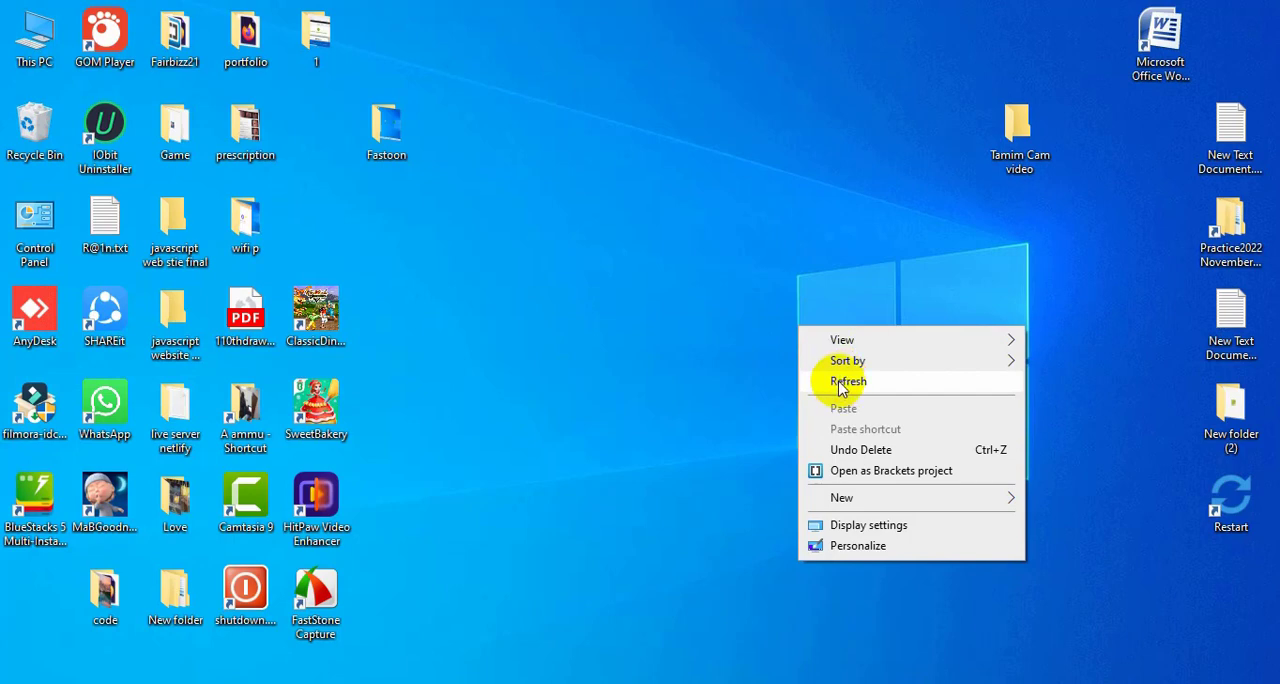
left_click(838, 388)
right_click(771, 308)
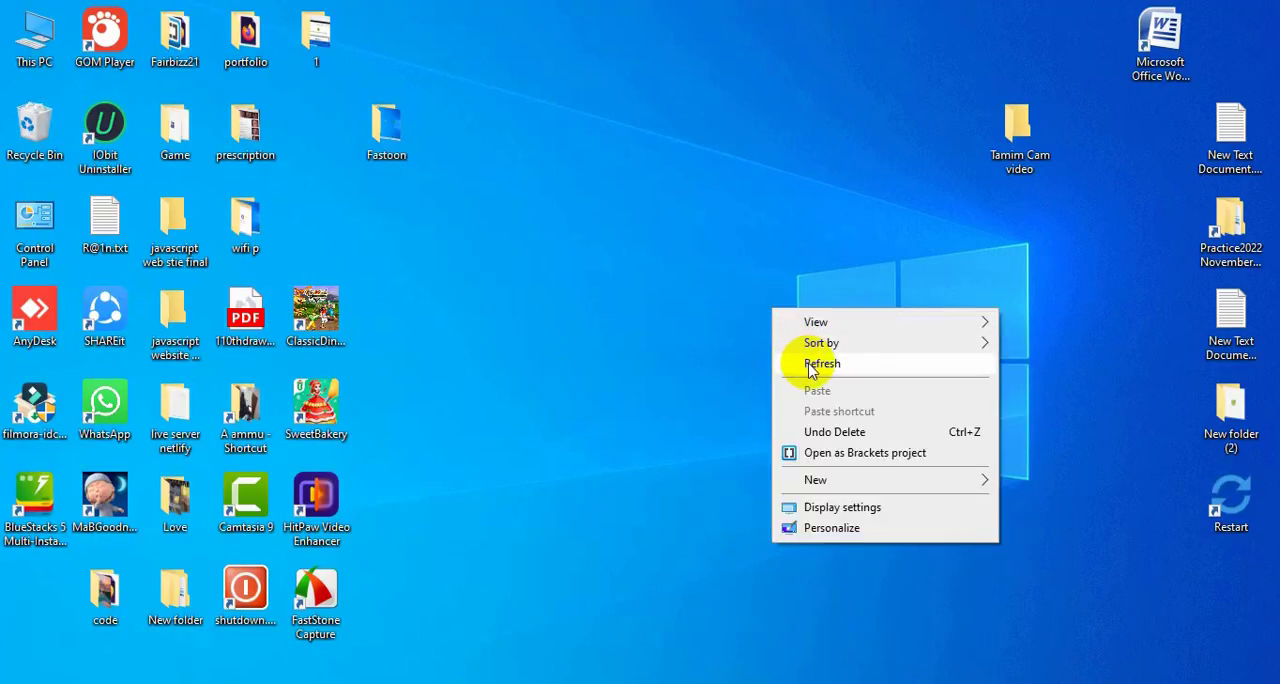
left_click(810, 362)
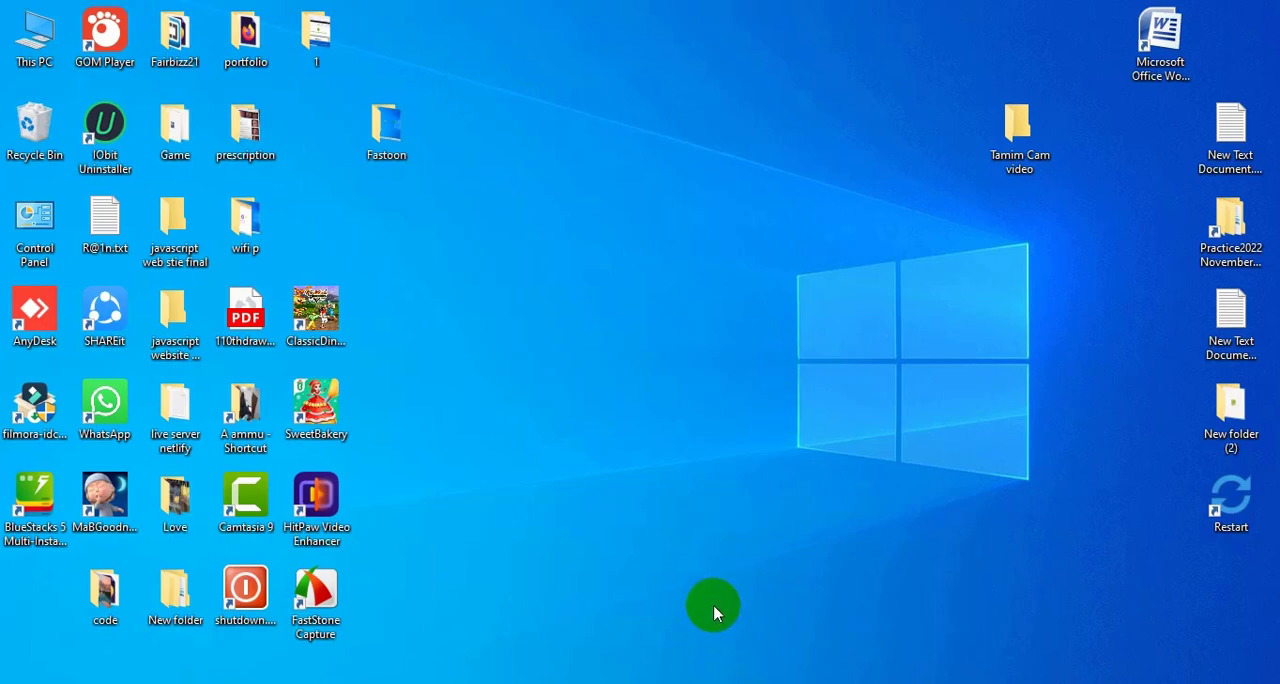
right_click(680, 420)
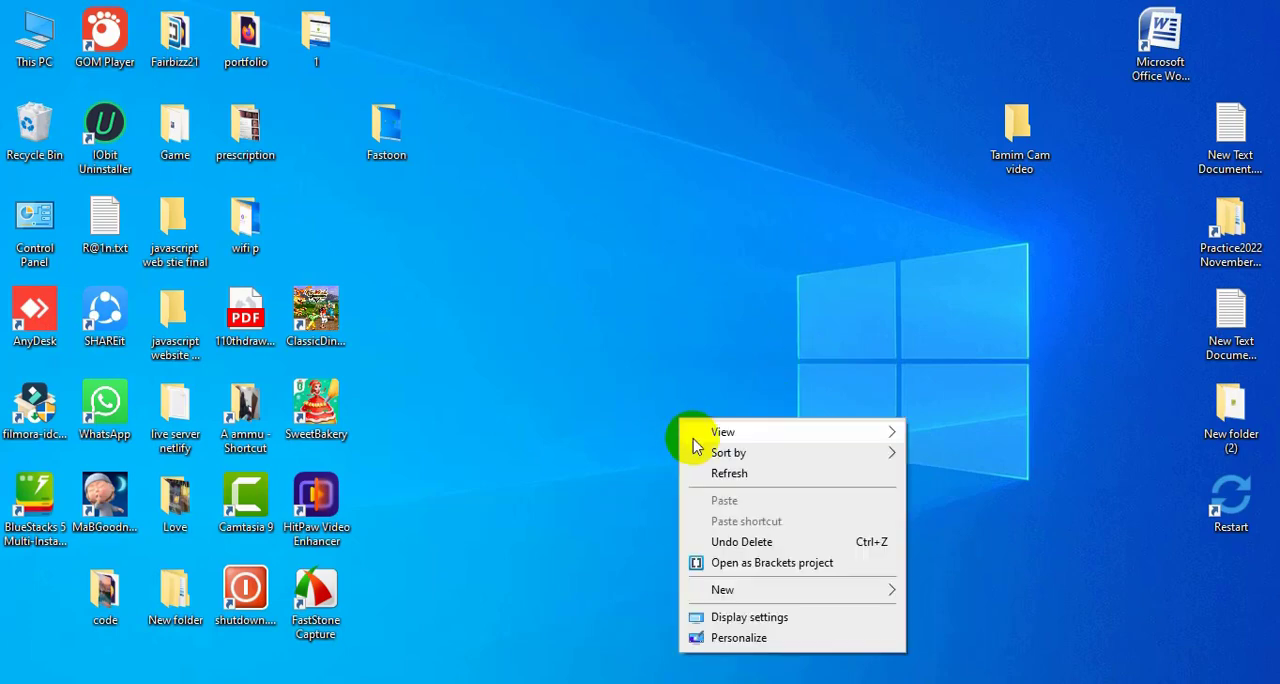
left_click(714, 478)
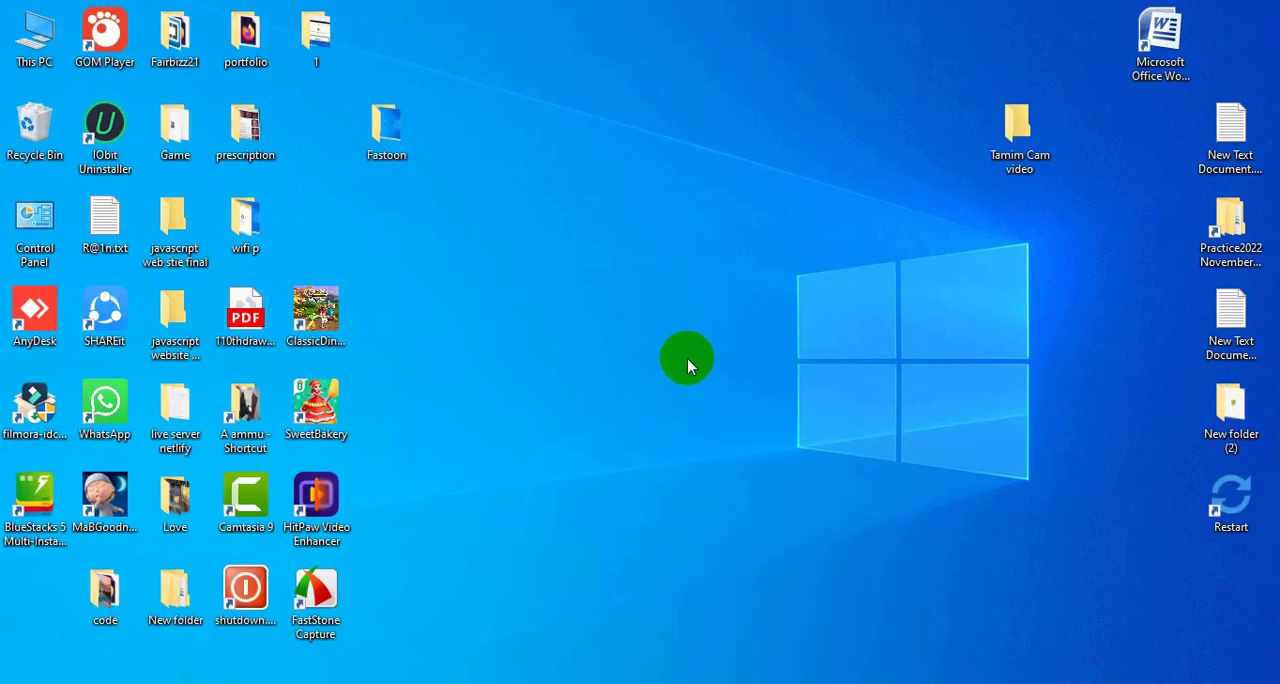
right_click(687, 358)
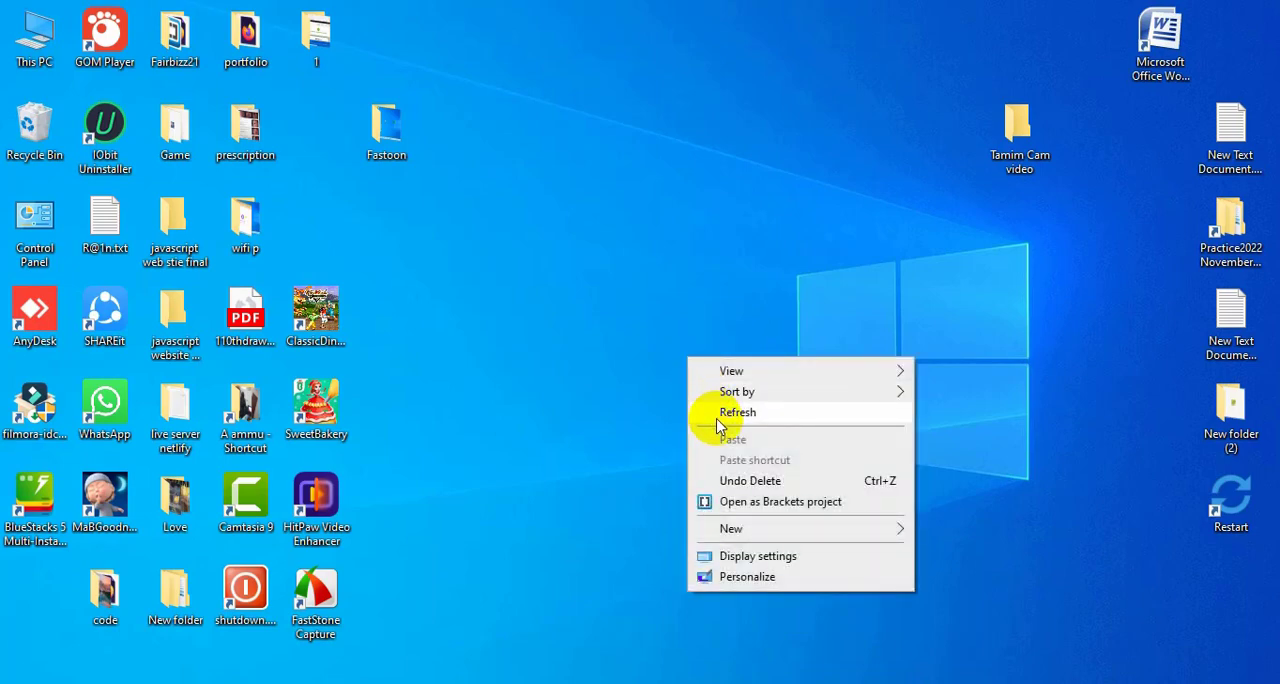
left_click(722, 418)
right_click(697, 343)
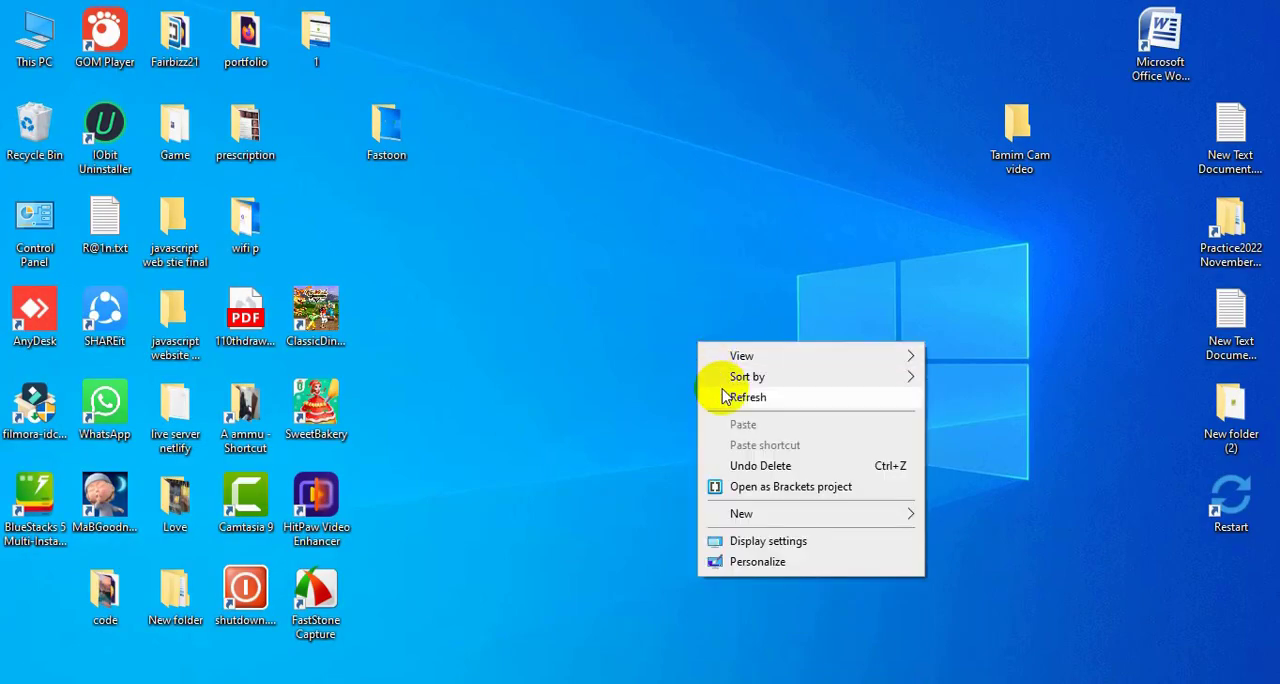
left_click(727, 398)
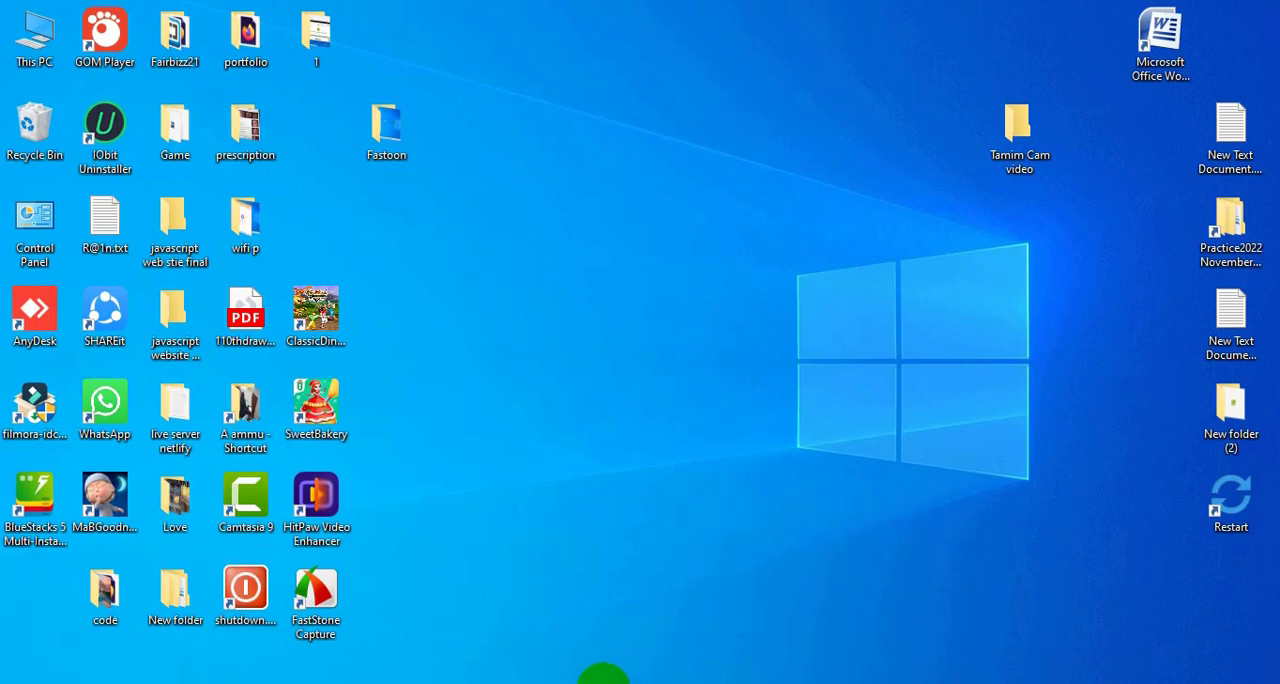
Switch to the open Word document and insert the built-in single-placeholder Blank header.
mouse_move(570, 683)
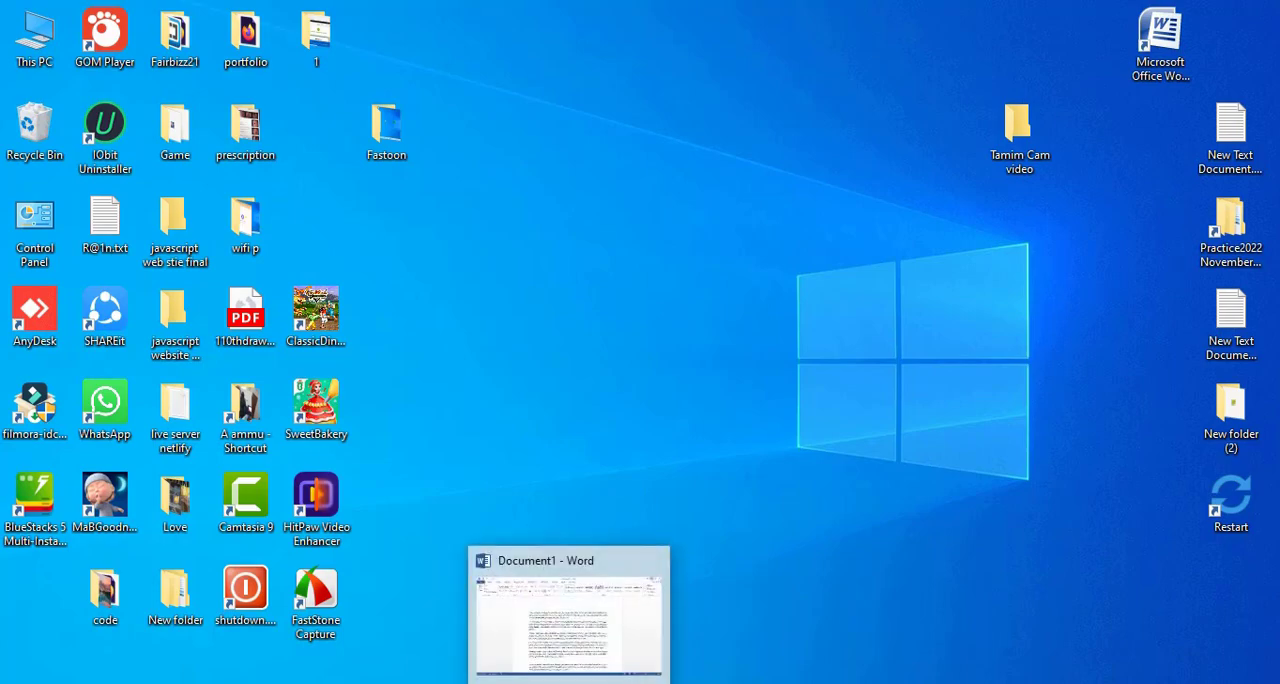
left_click(569, 615)
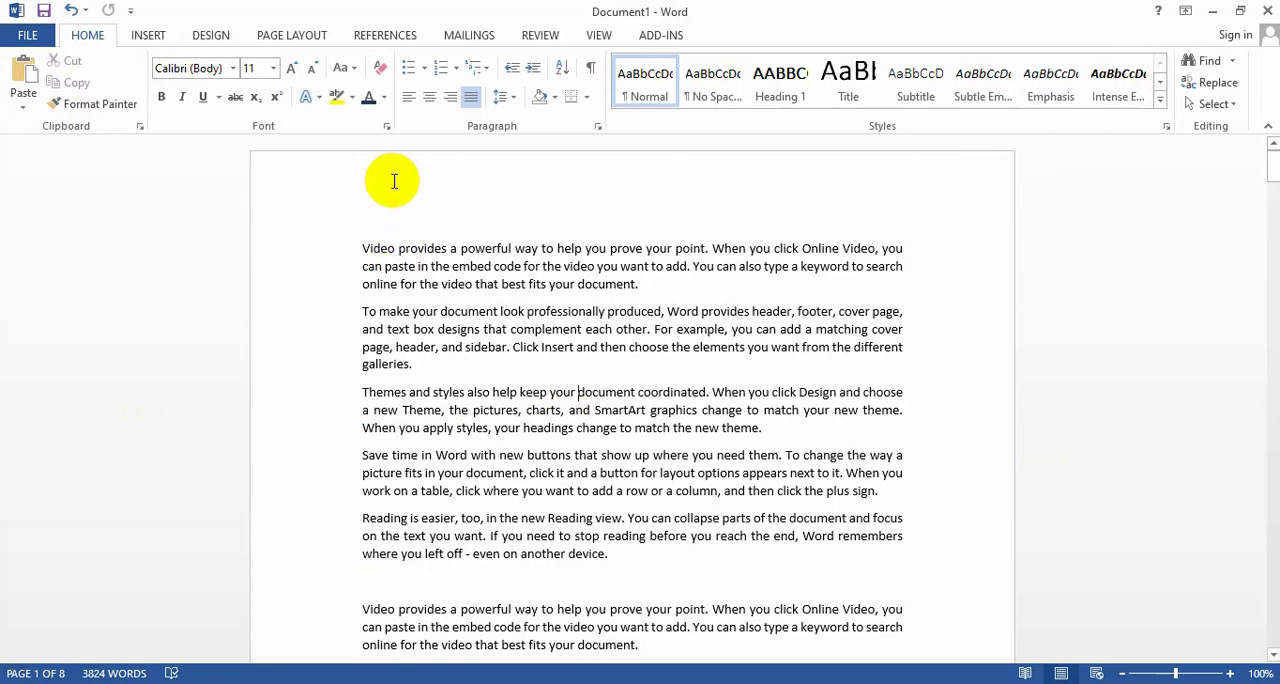
left_click(148, 36)
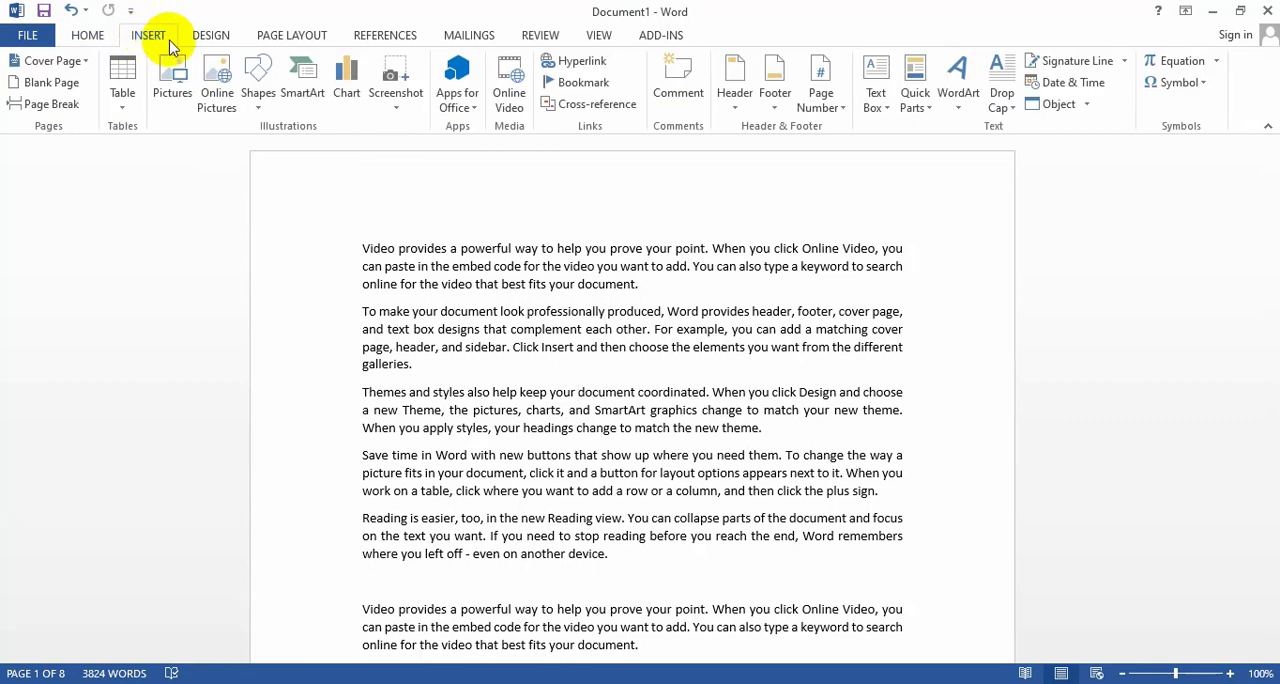
left_click(735, 90)
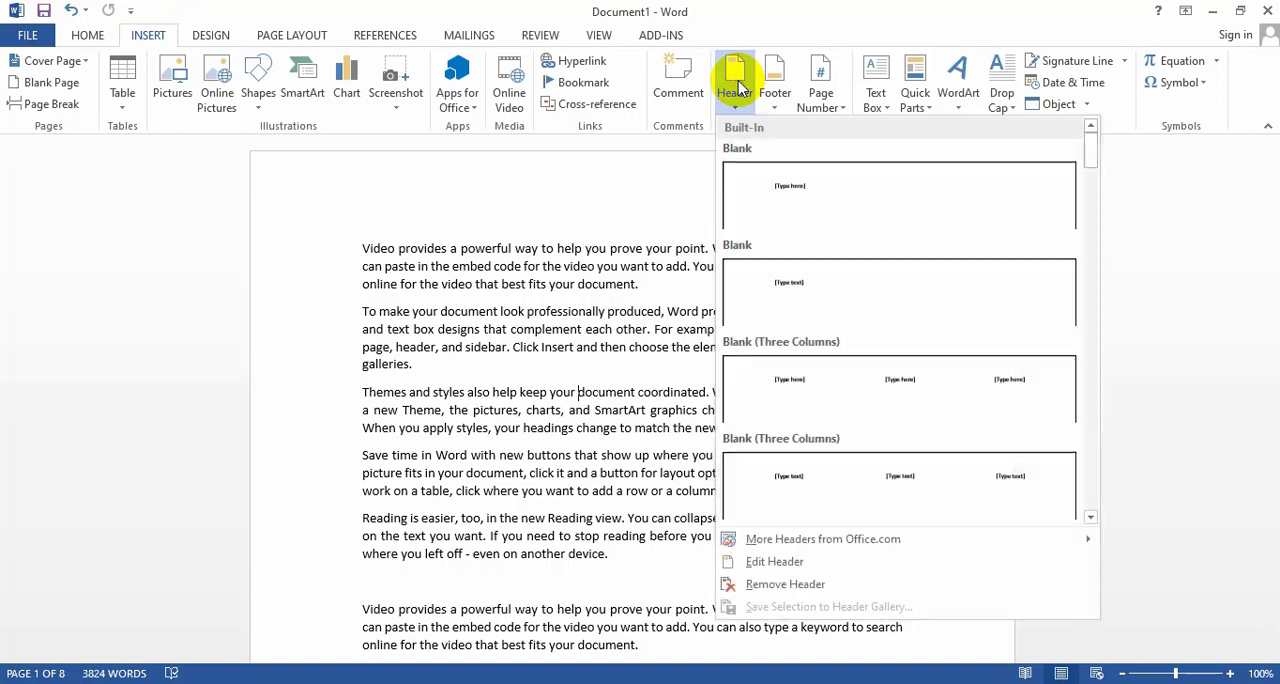
left_click(795, 195)
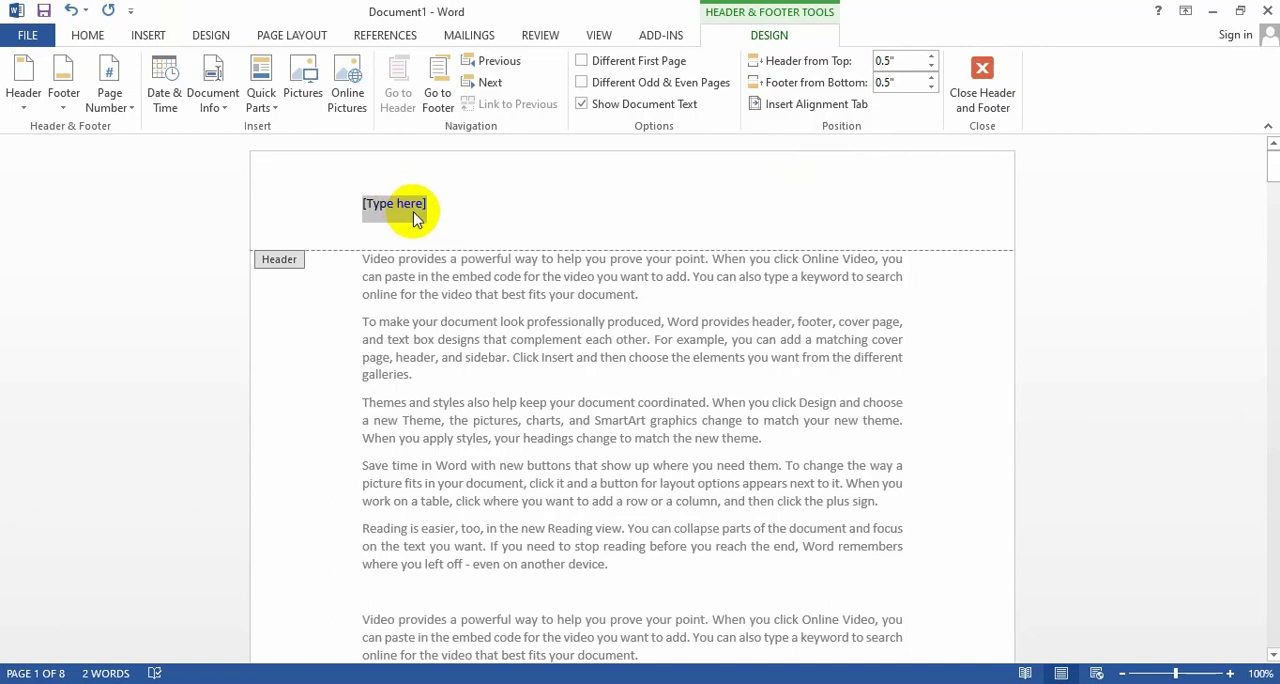
Replace the header placeholder with "History part-1" and return to the body text.
key("Delete")
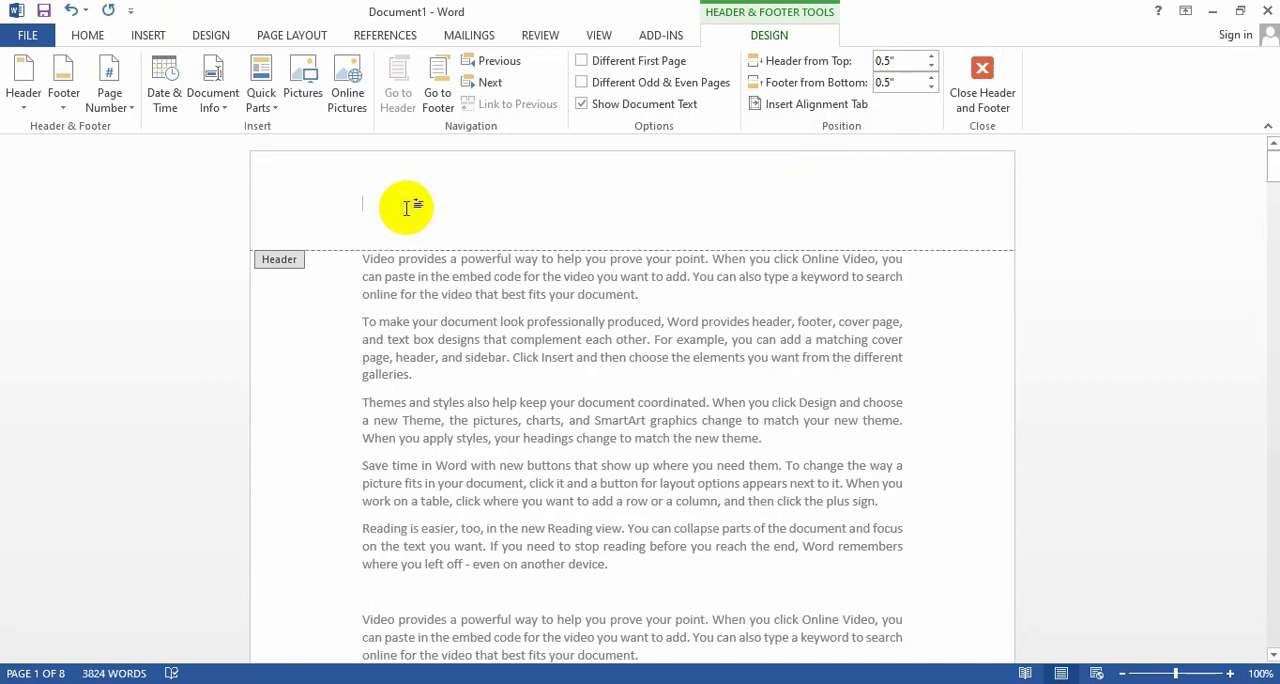
type("History part-")
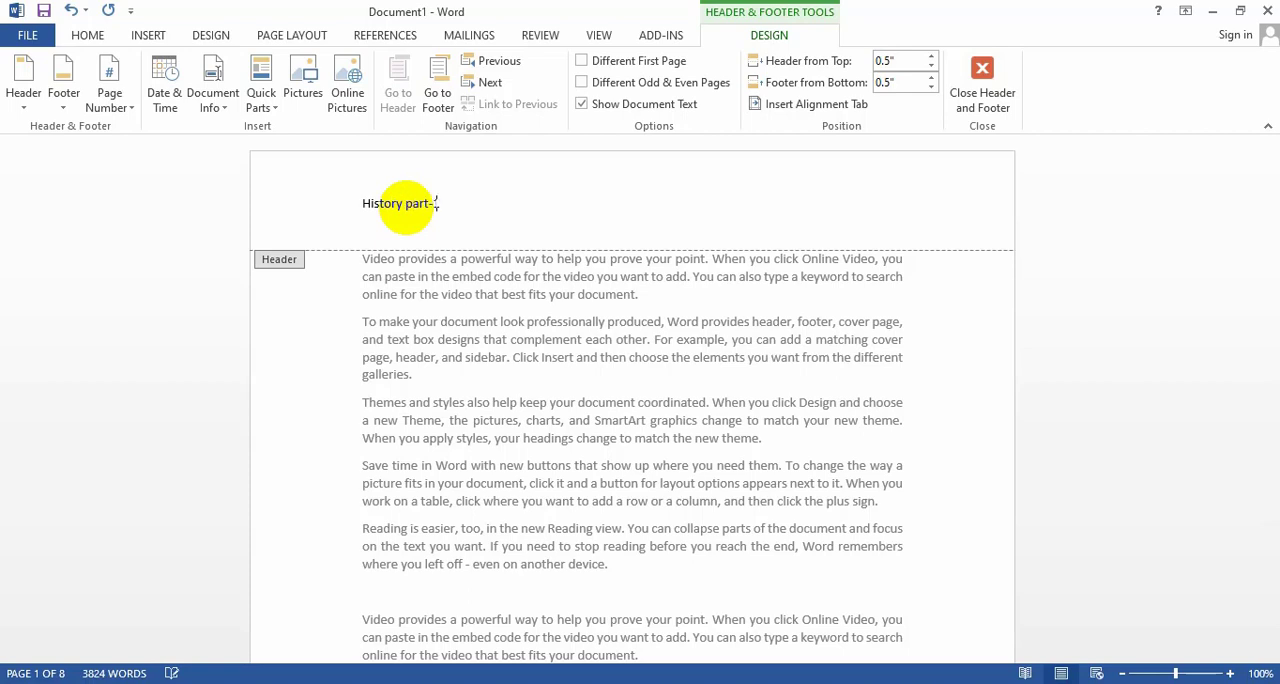
type("1")
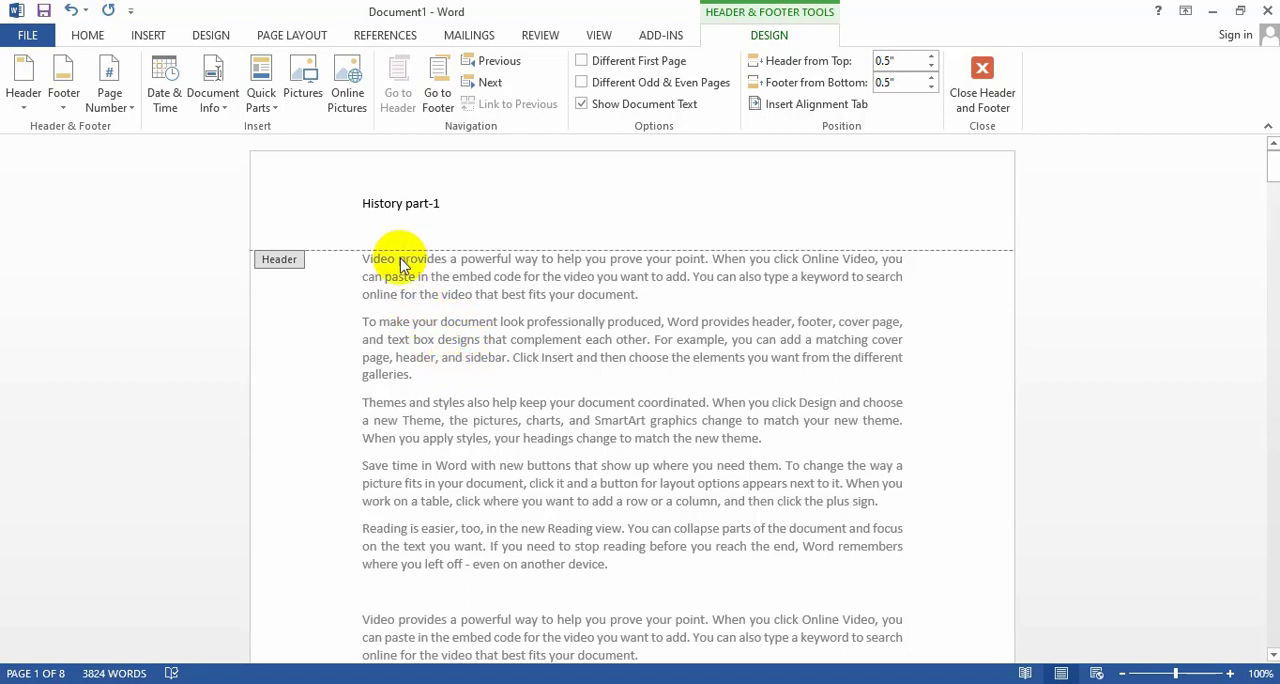
double_click(441, 342)
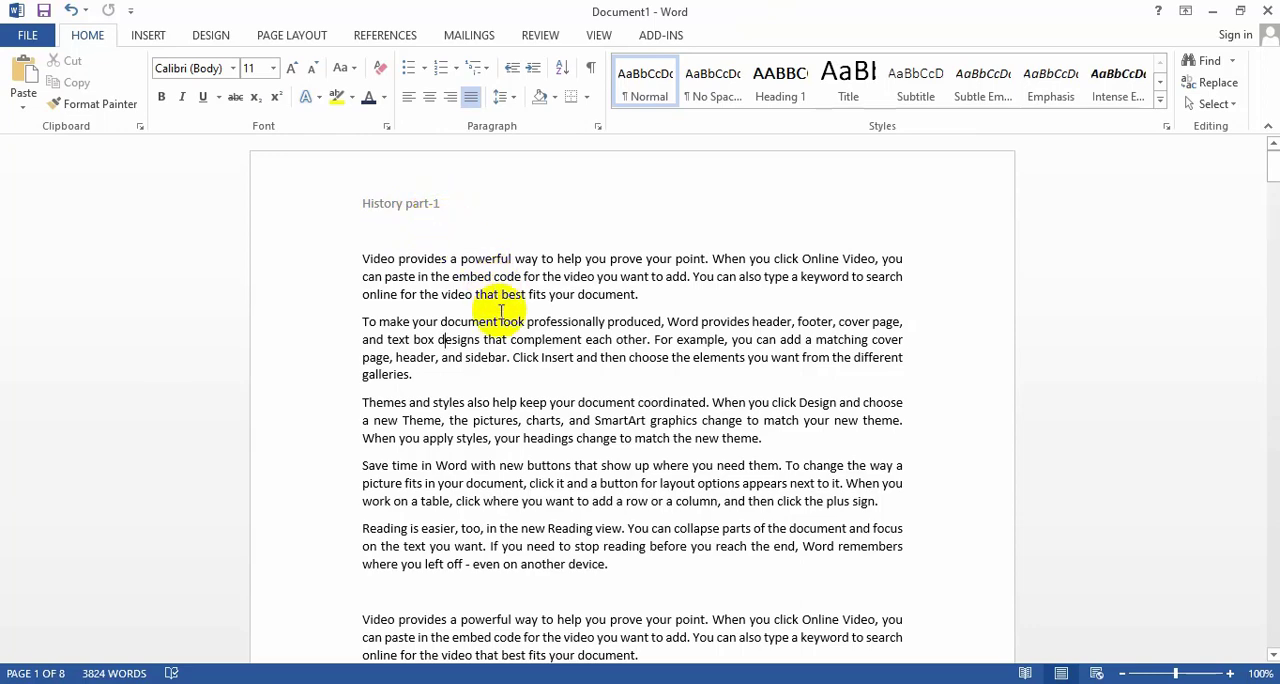
Look through the following pages to check the header on each one, and return to the first page.
scroll(500, 320, "down", 15)
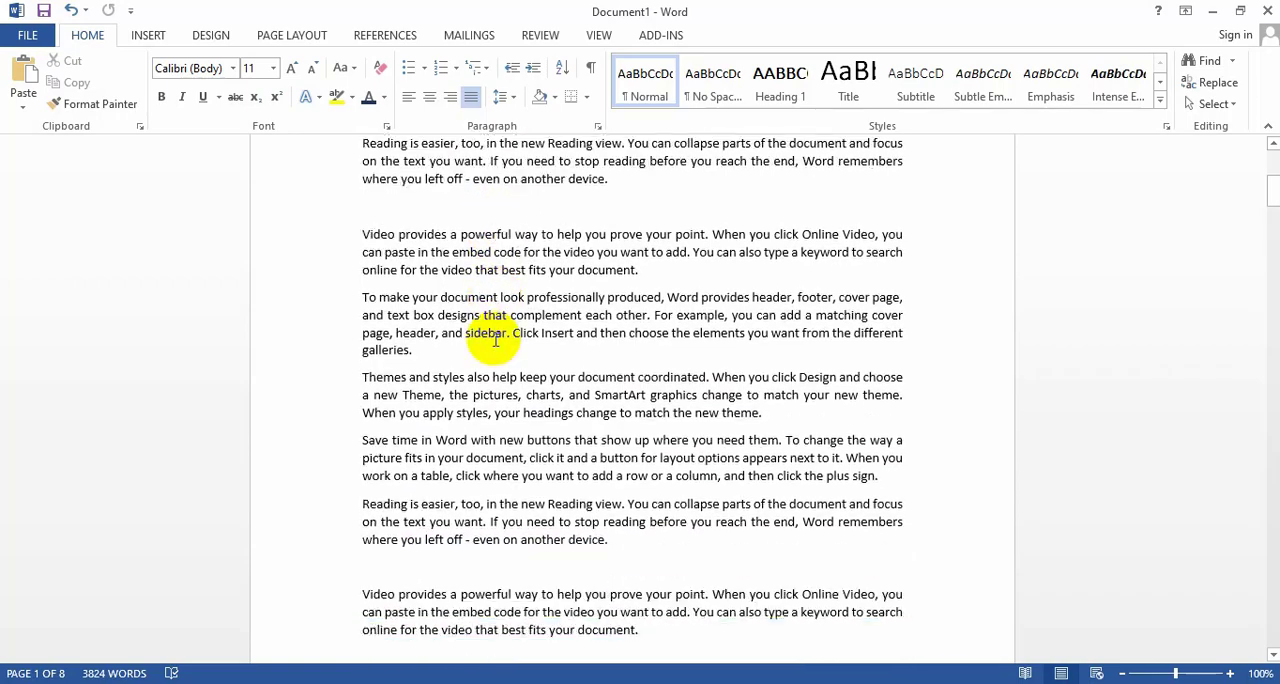
scroll(495, 343, "down", 5)
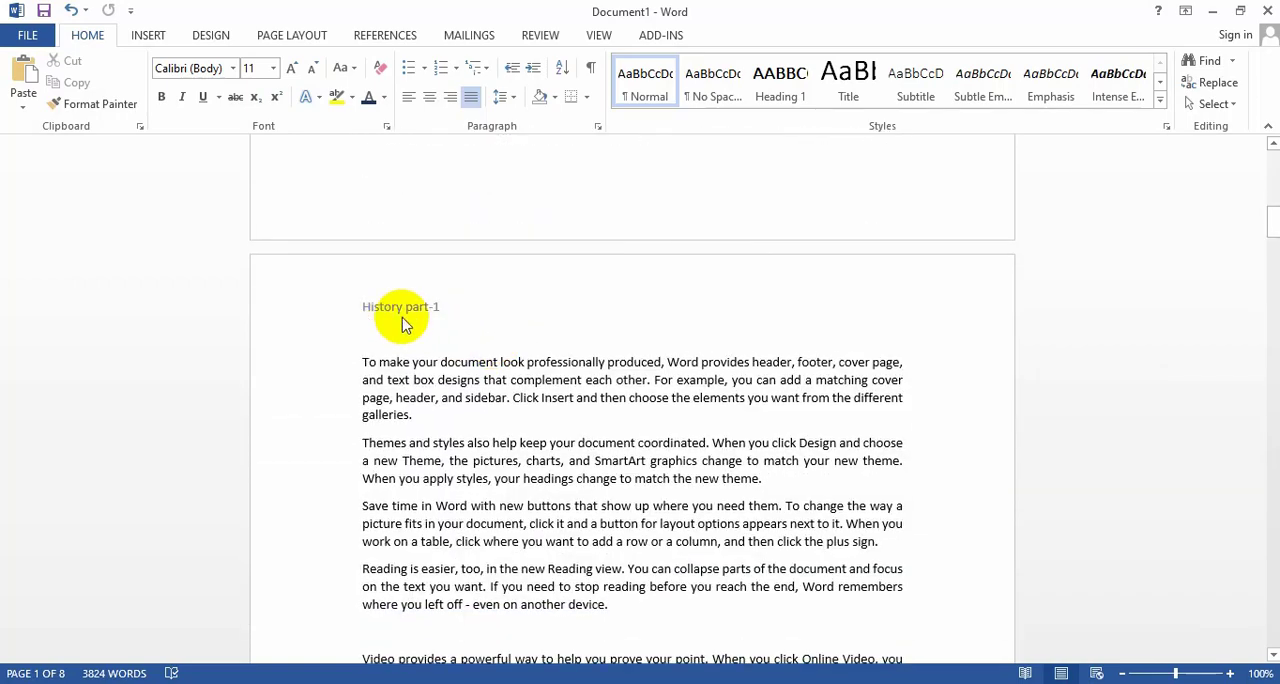
scroll(495, 341, "down", 15)
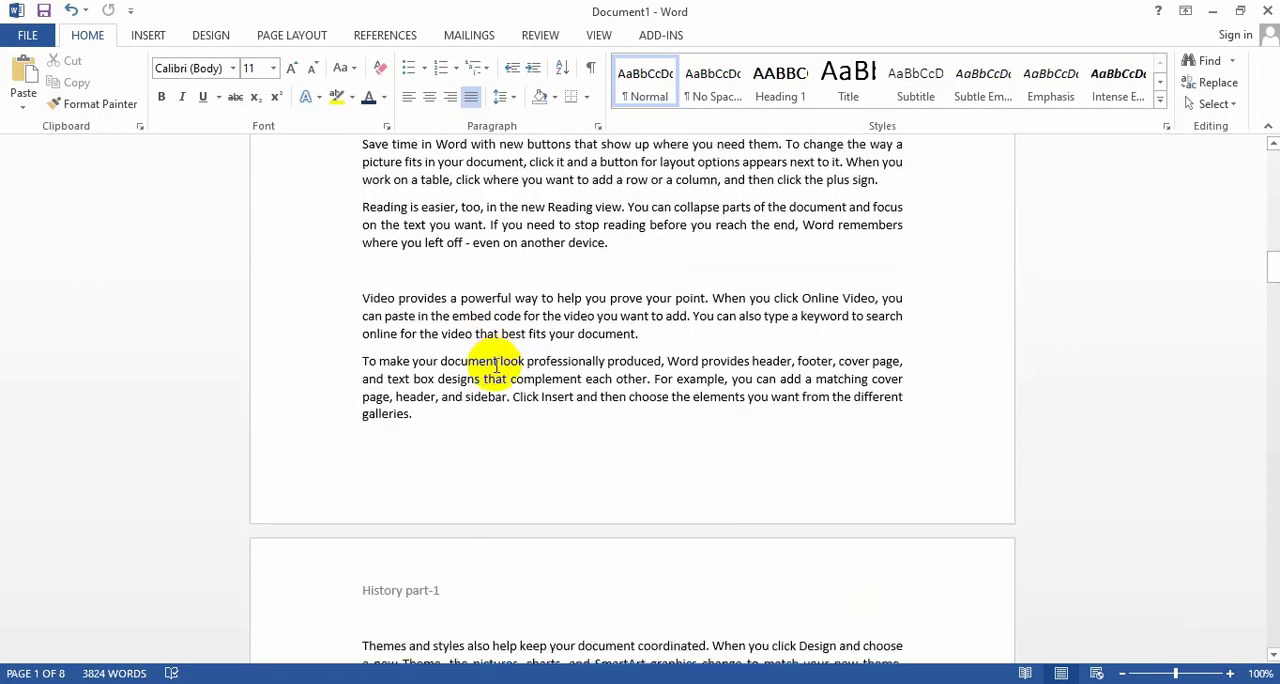
scroll(457, 437, "down", 7)
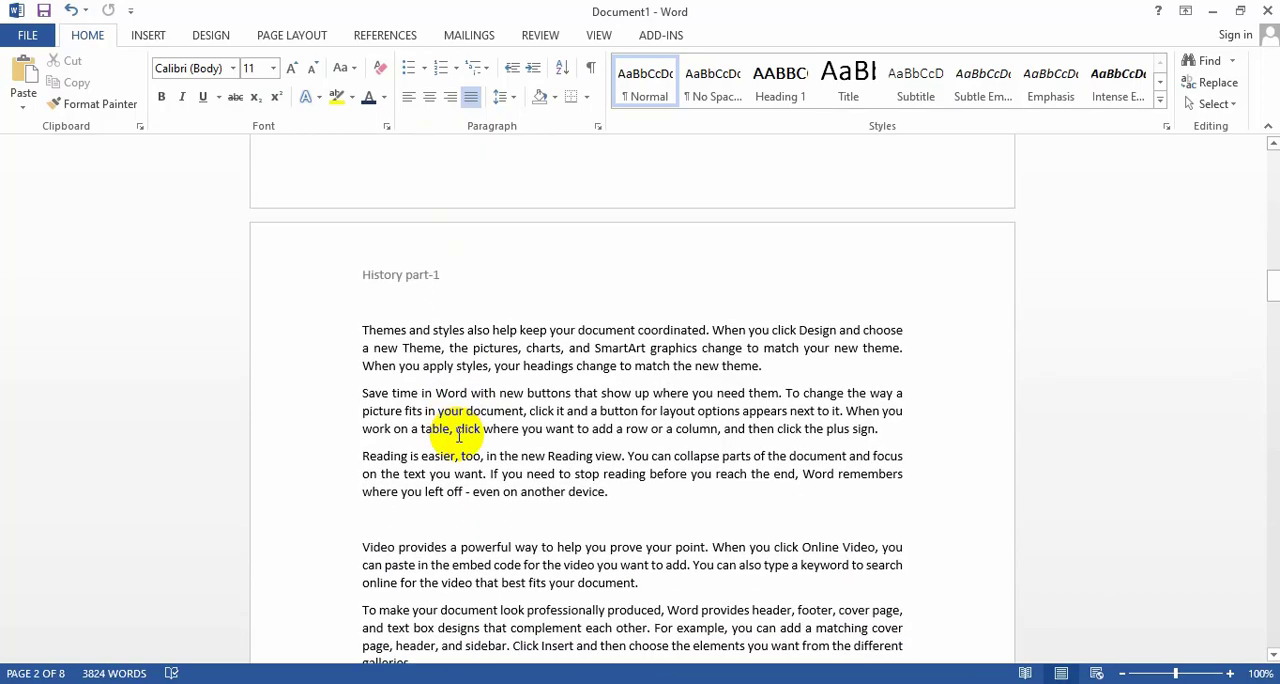
scroll(486, 410, "down", 12)
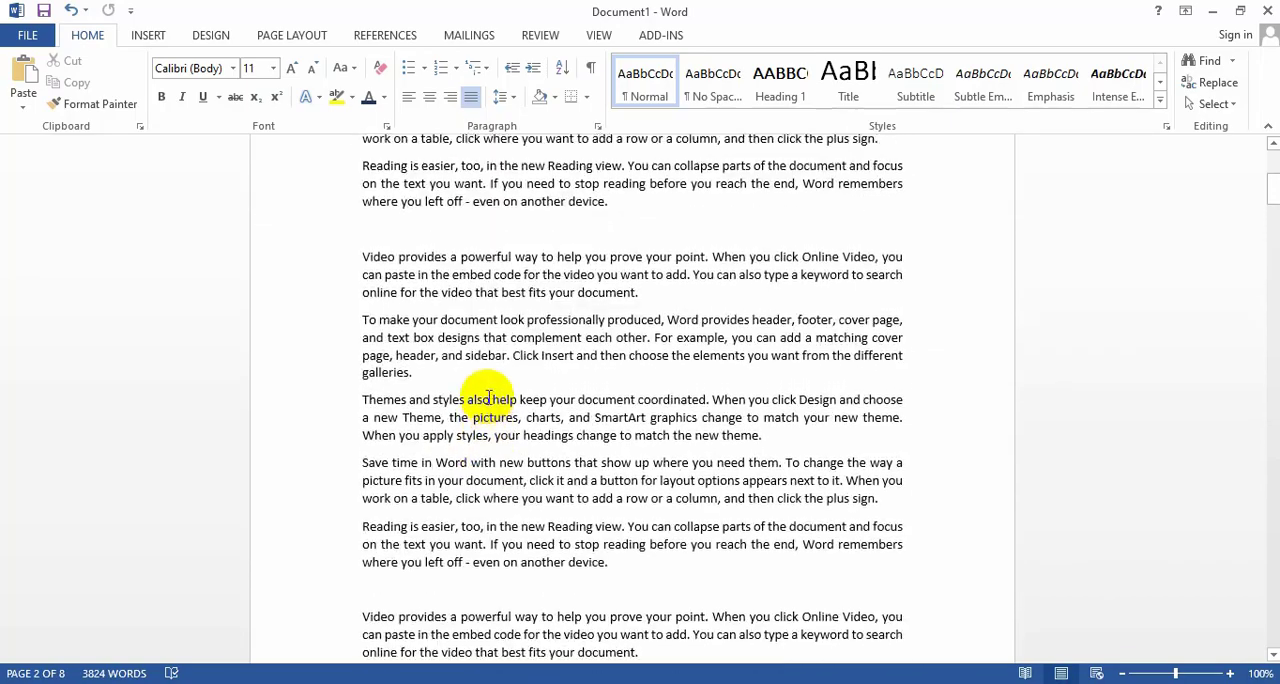
scroll(489, 381, "up", 1)
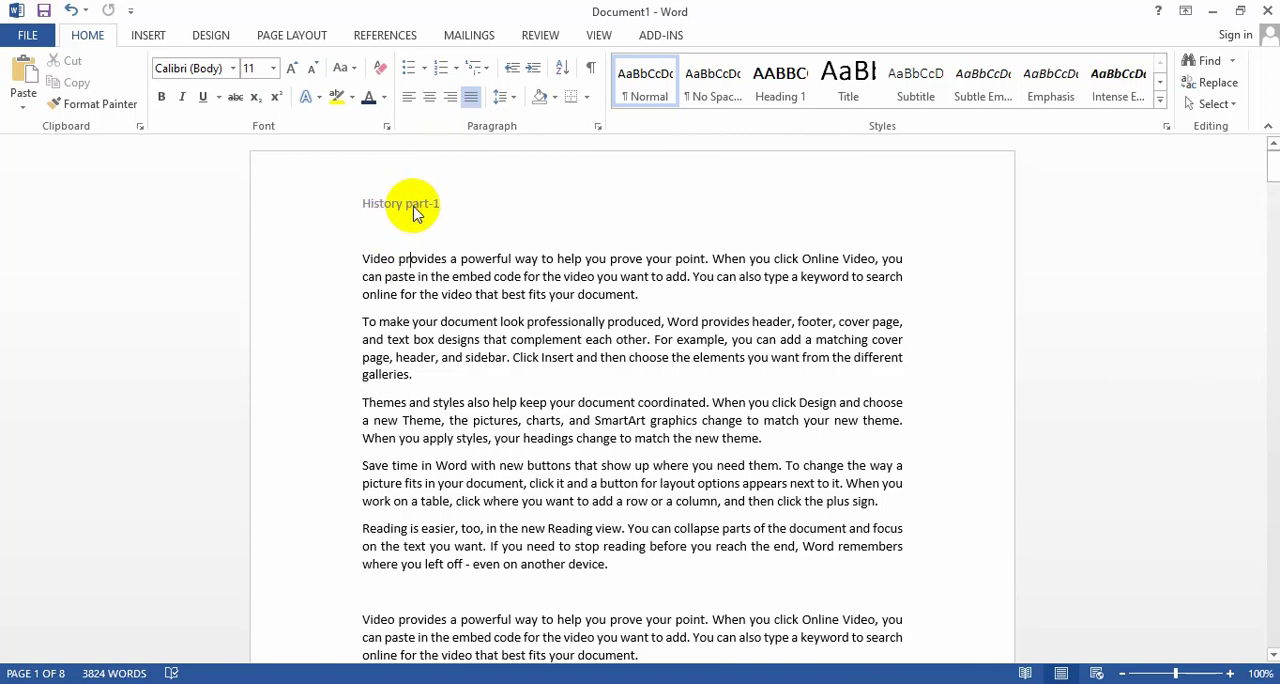
Reopen the header on the first page and replace it with the built-in Blank (Three Columns) header.
double_click(415, 213)
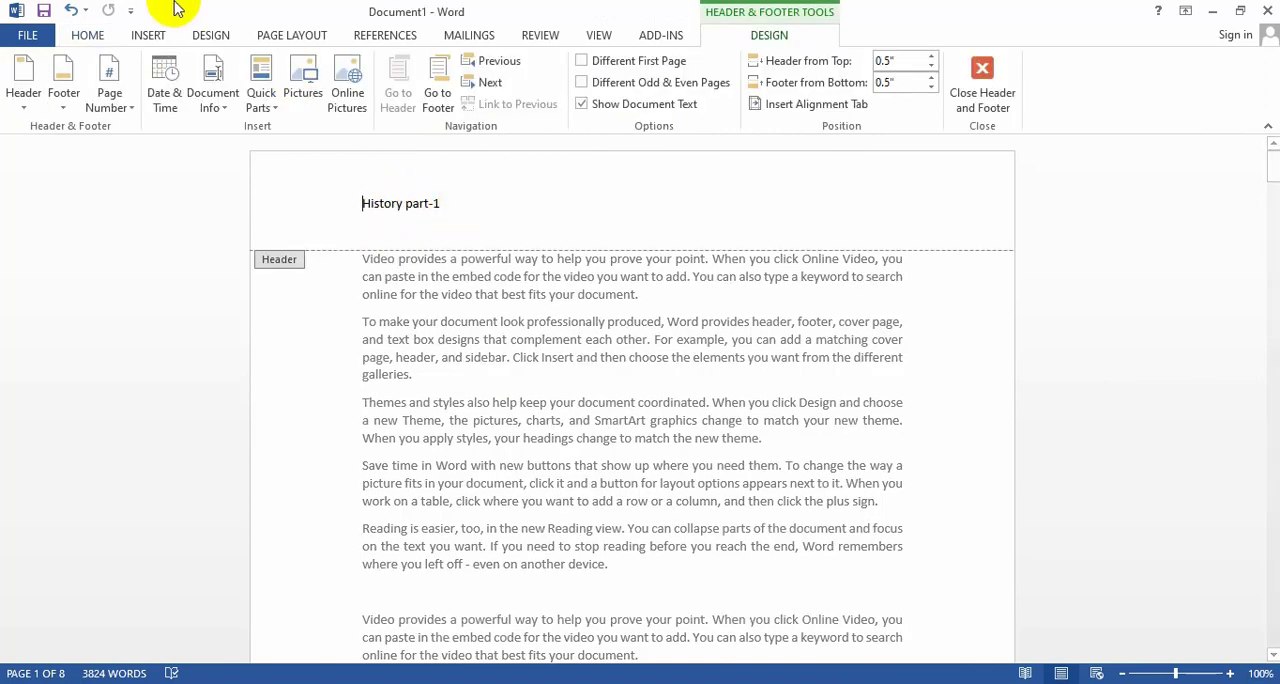
left_click(148, 35)
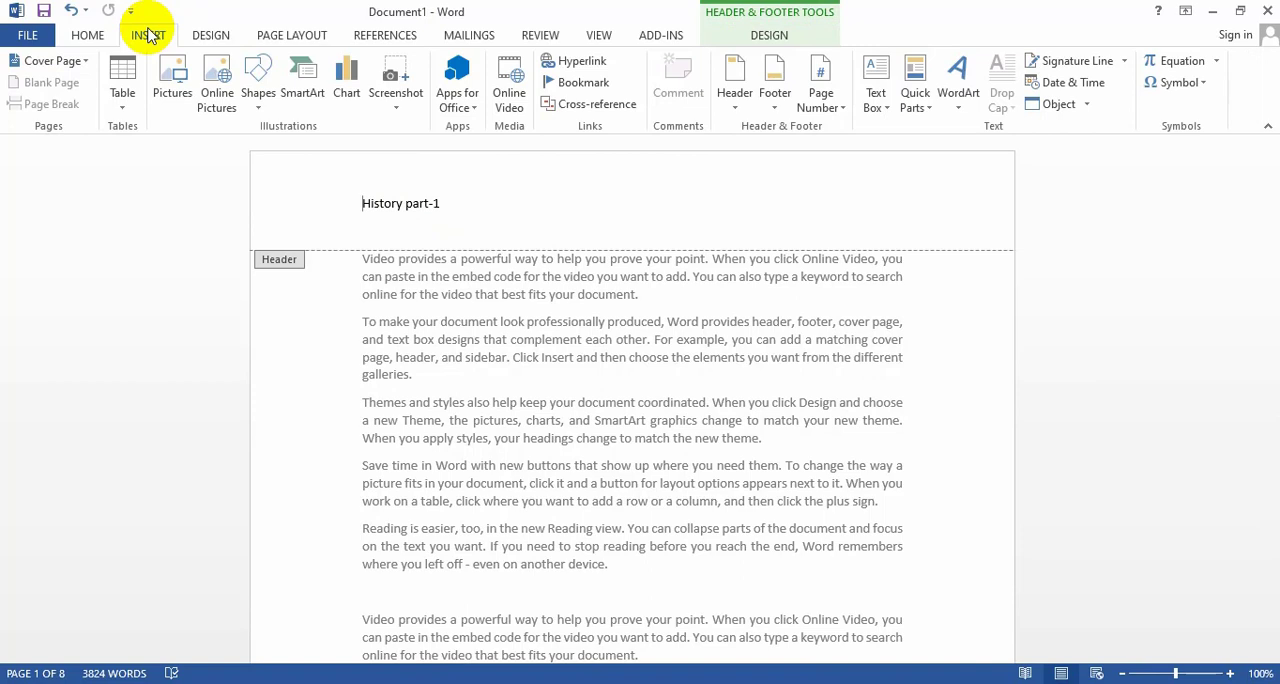
left_click(736, 100)
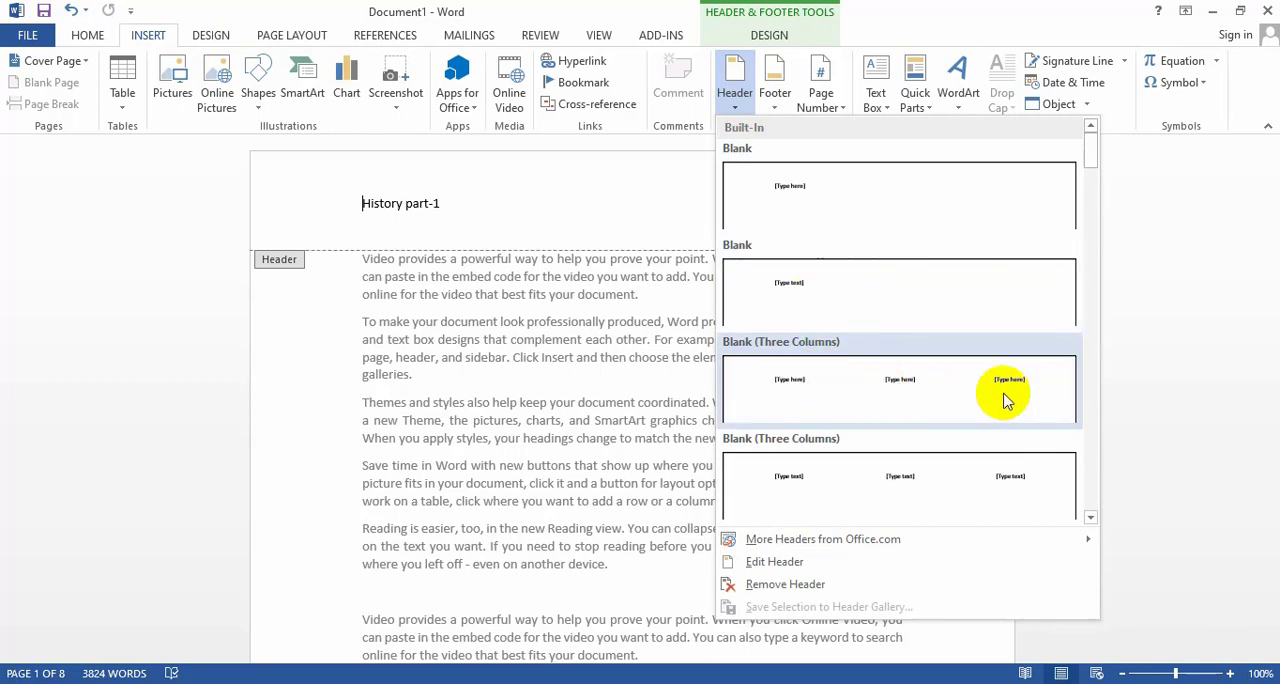
left_click(829, 390)
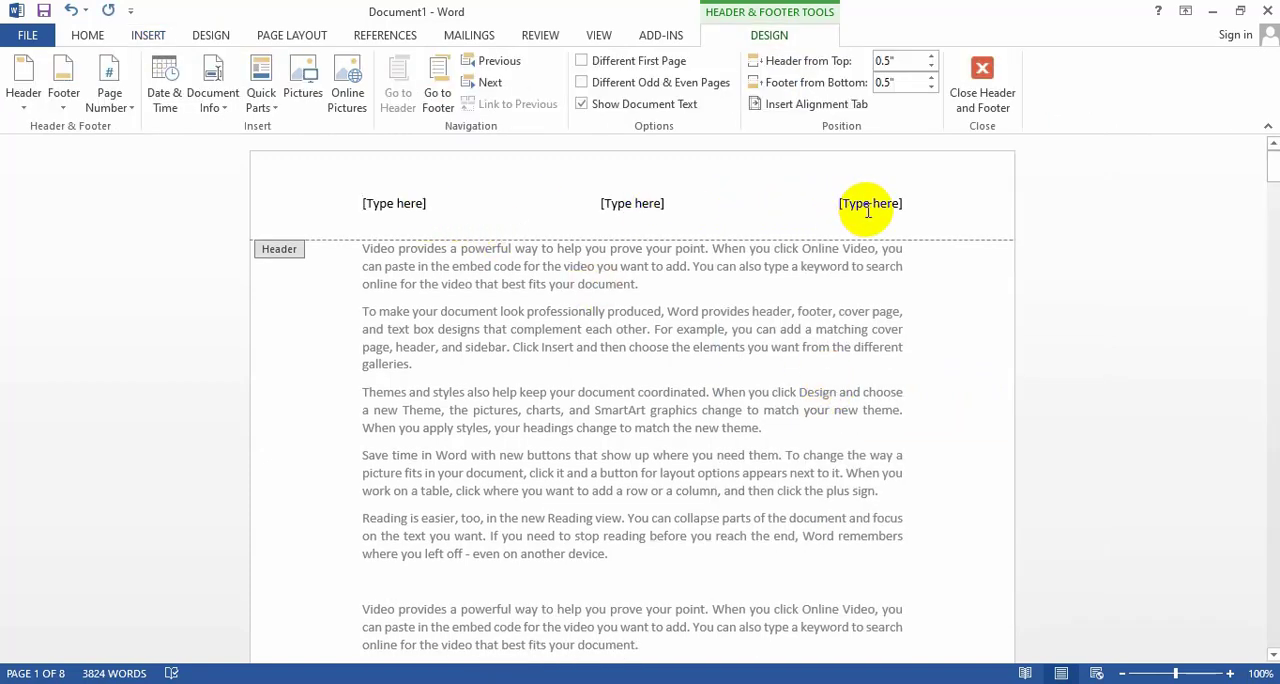
left_click(398, 203)
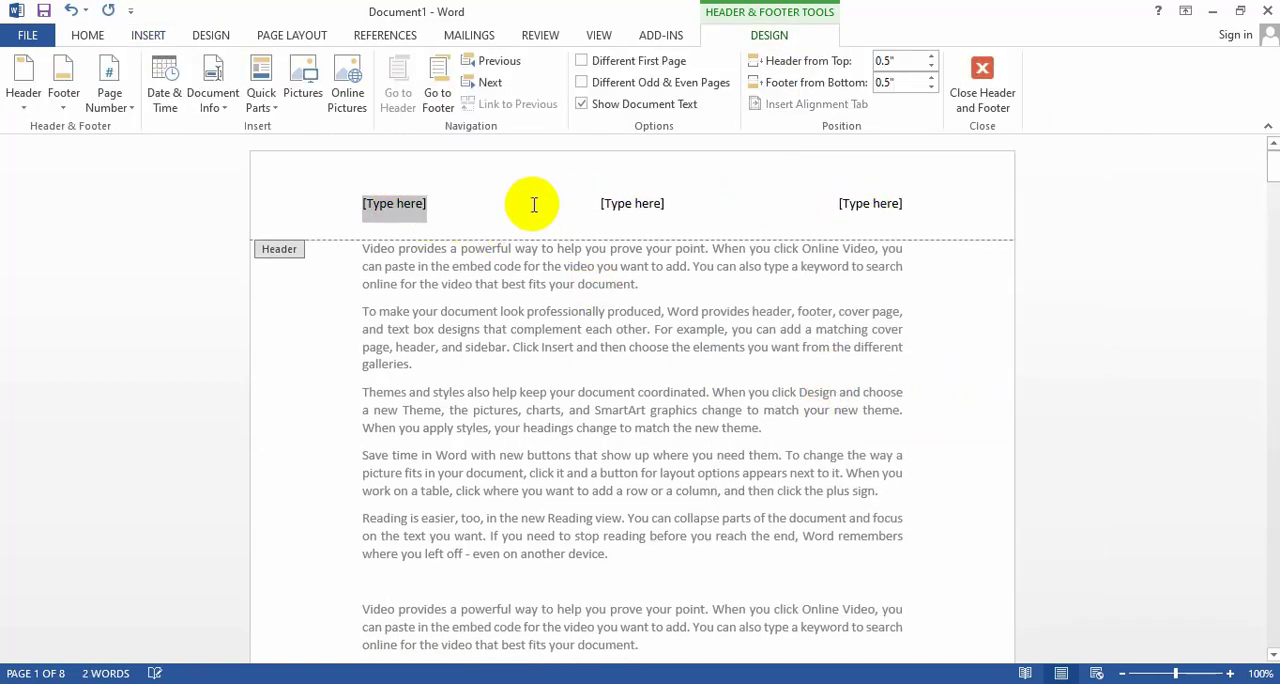
left_click(636, 205)
left_click(866, 203)
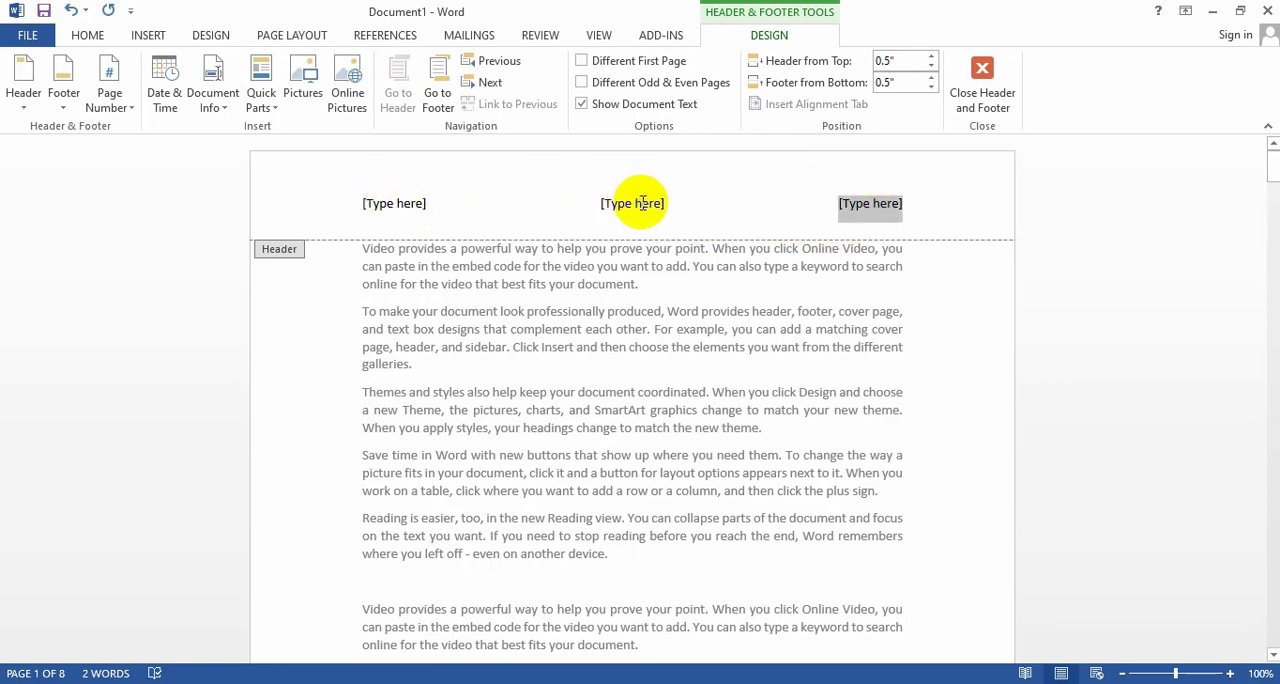
Fill the three header placeholders with "History1", "page 2" and "00" and return to the body text.
left_click(401, 205)
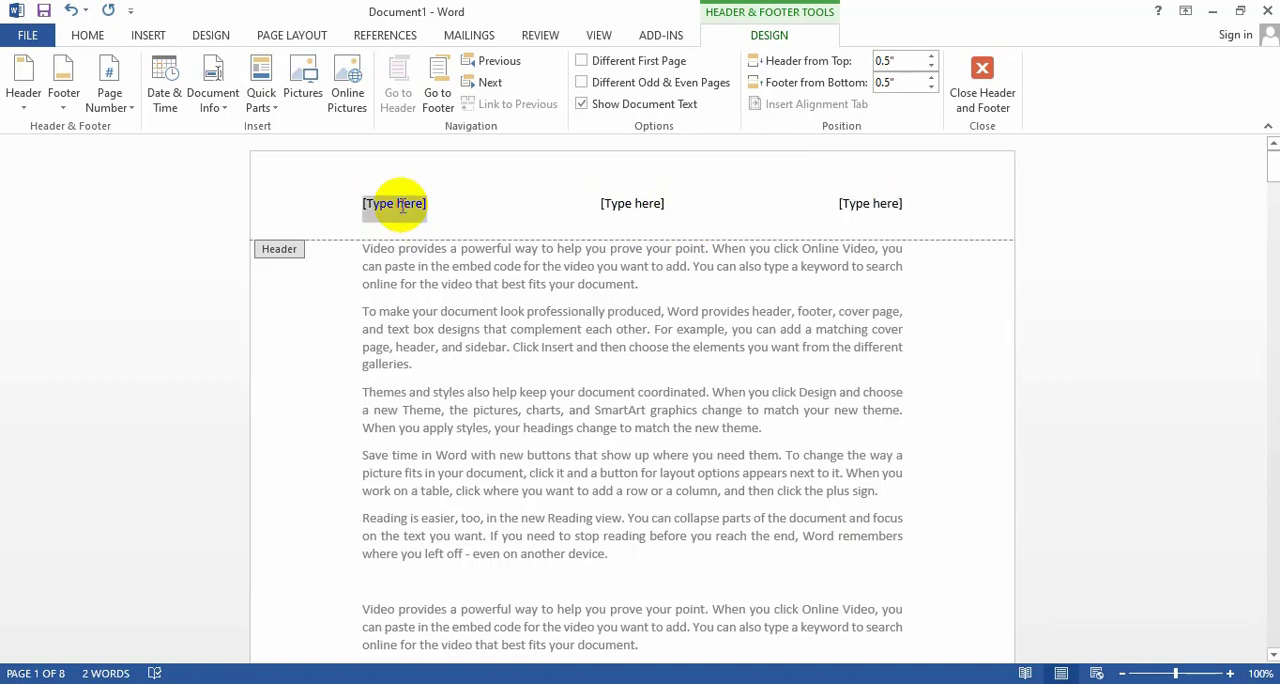
type("hel")
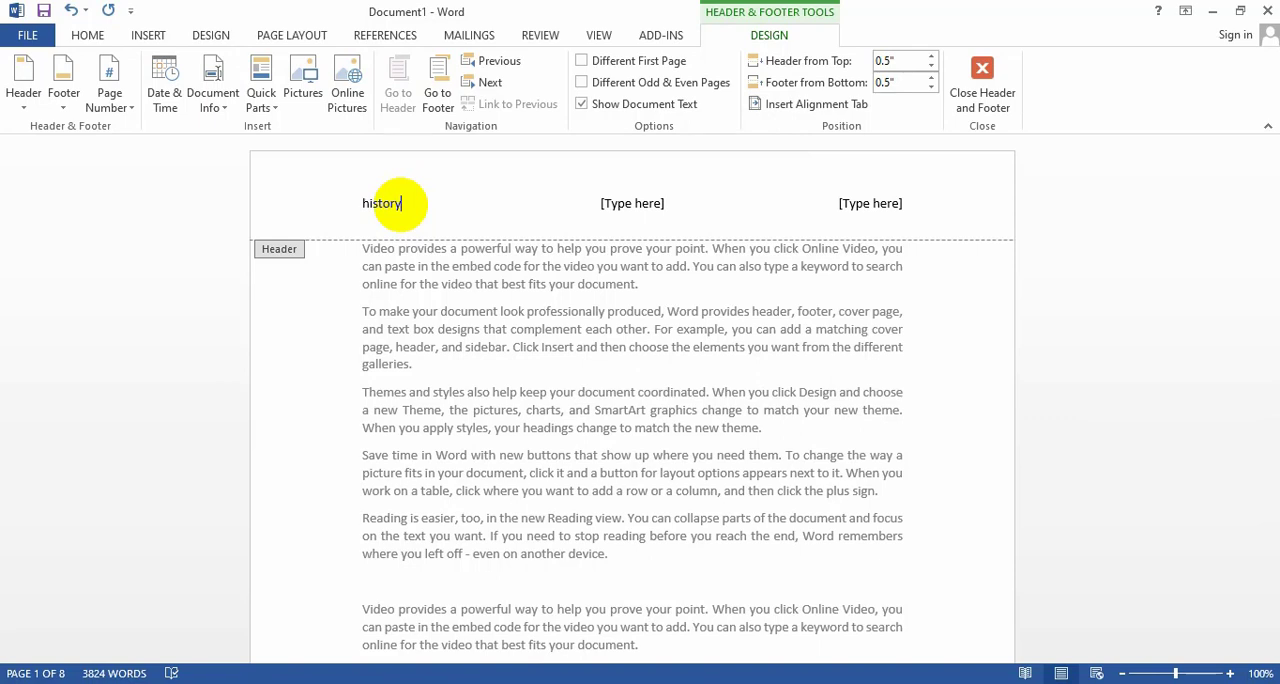
type("1")
left_click(634, 205)
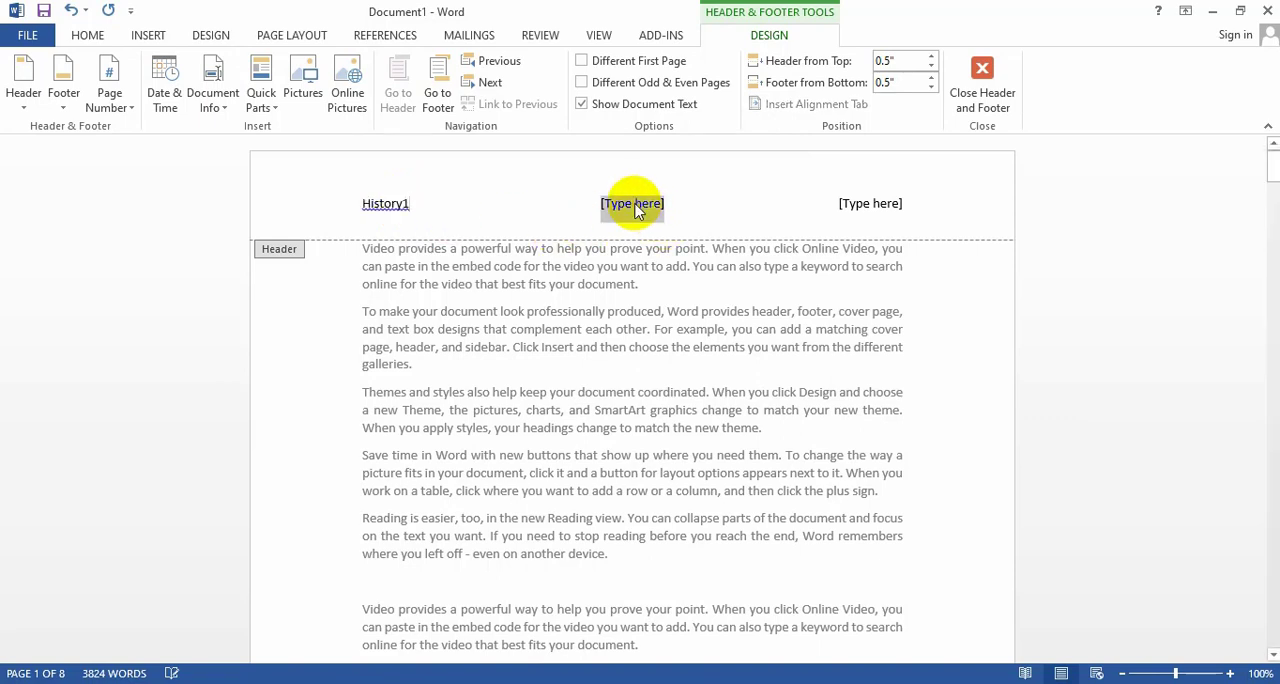
type("page 2")
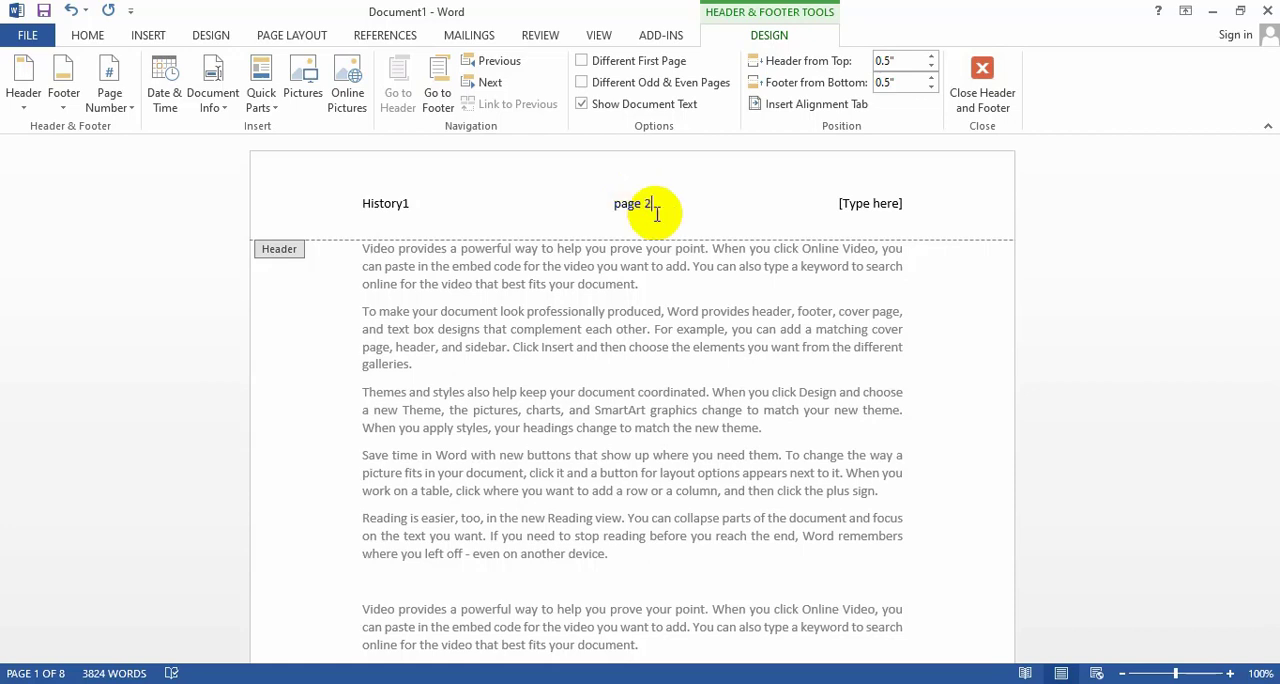
left_click(866, 208)
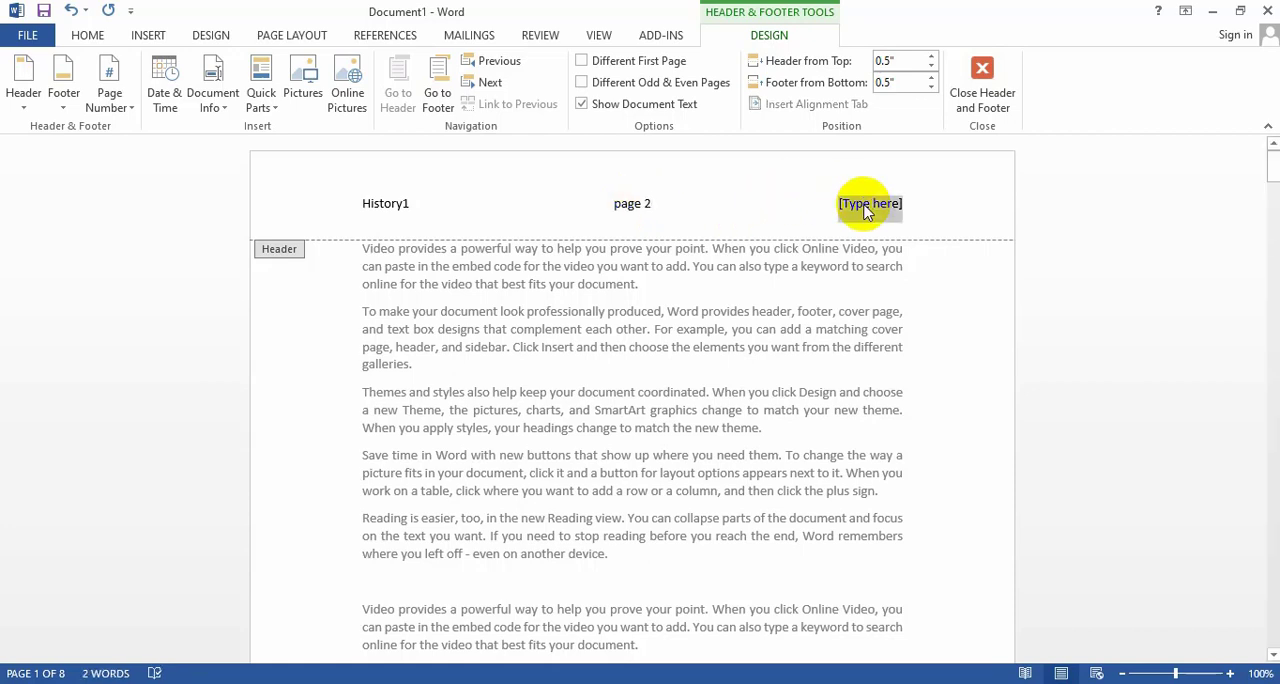
type("0")
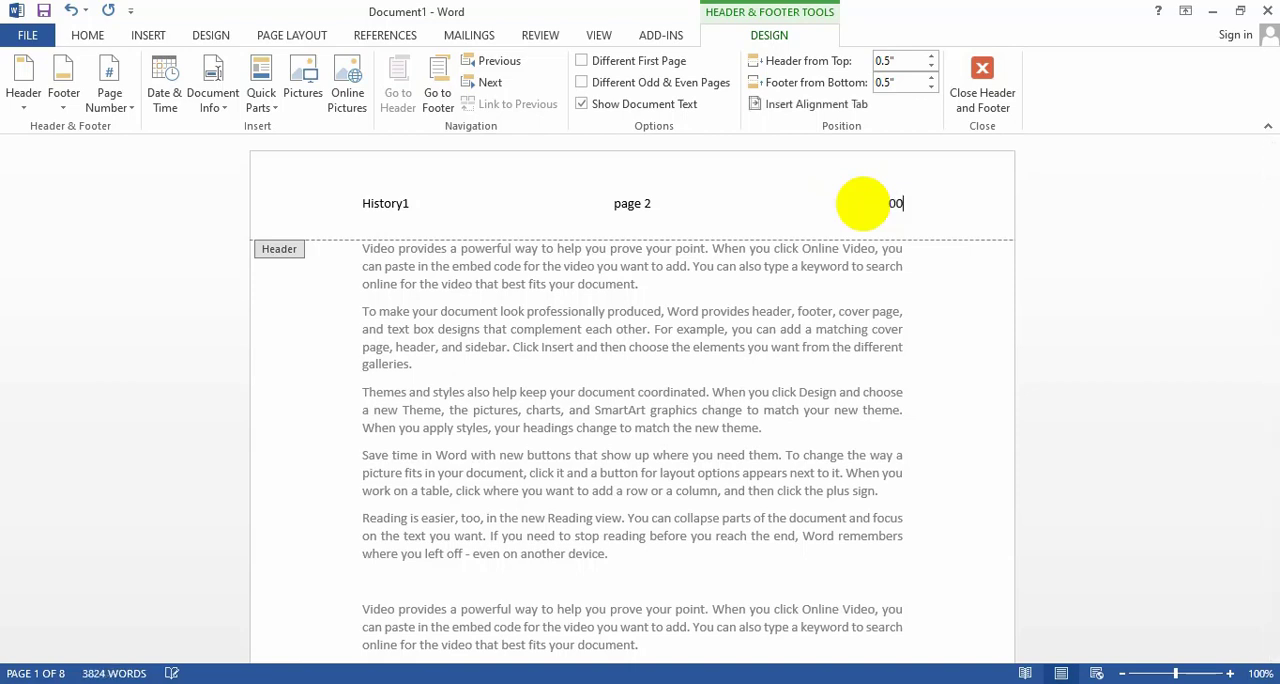
type("0")
double_click(708, 365)
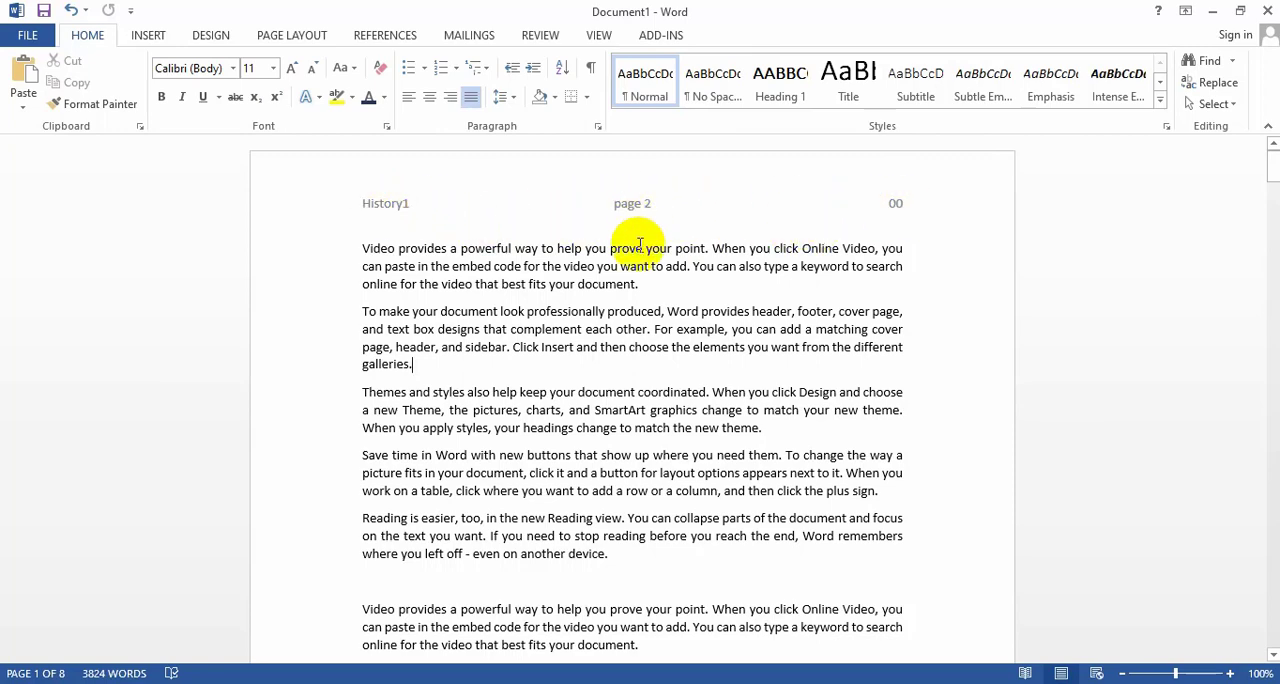
Reopen the first page's header and replace it with the built-in Austere (Even Page) header.
scroll(640, 243, "down", 15)
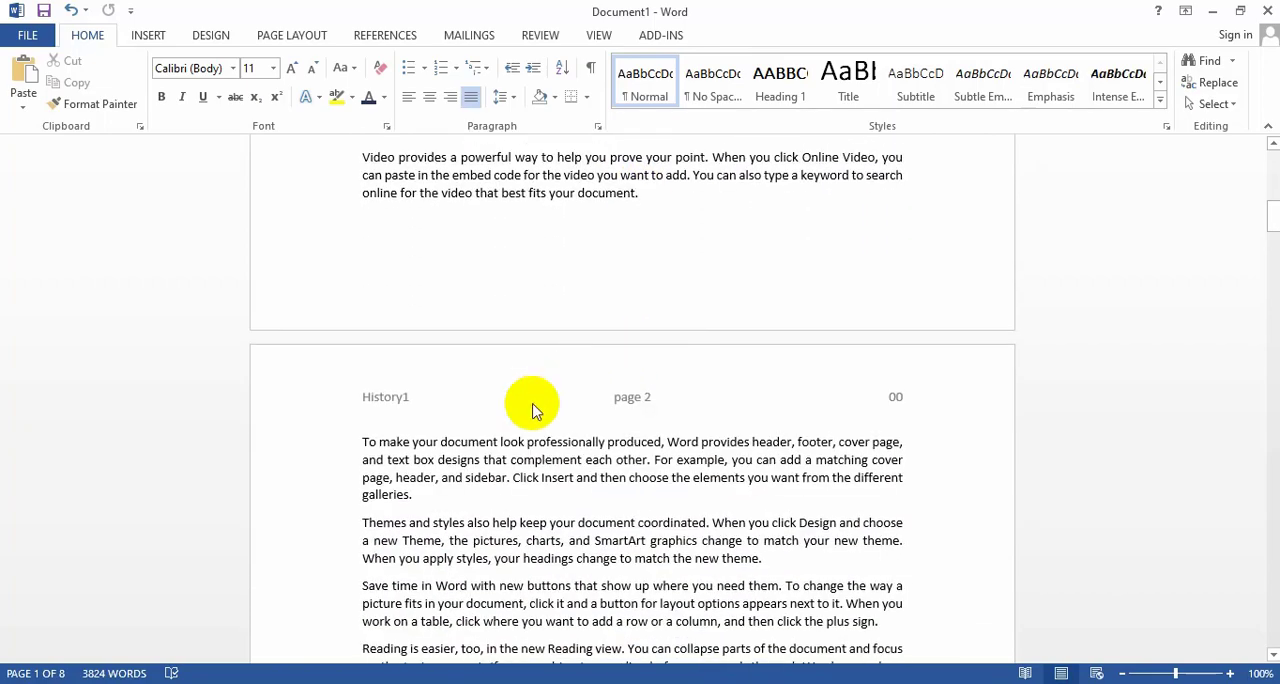
scroll(634, 400, "up", 6)
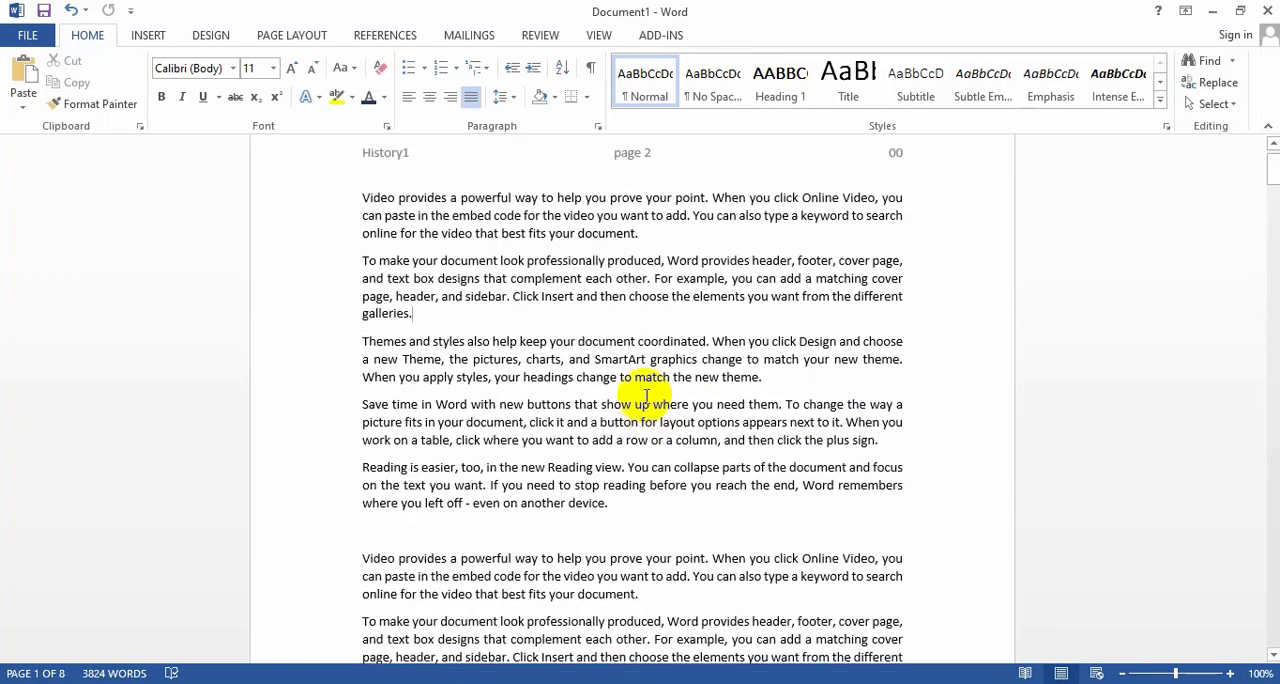
scroll(646, 397, "up", 1)
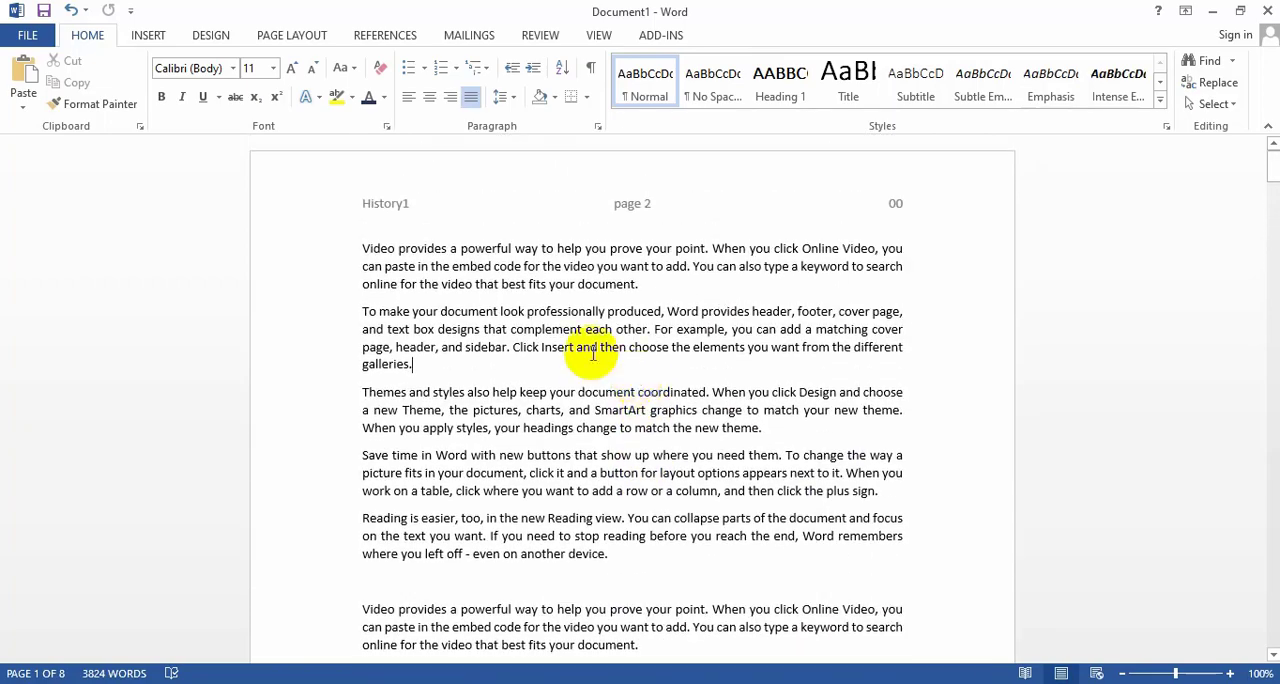
double_click(405, 210)
left_click(366, 203)
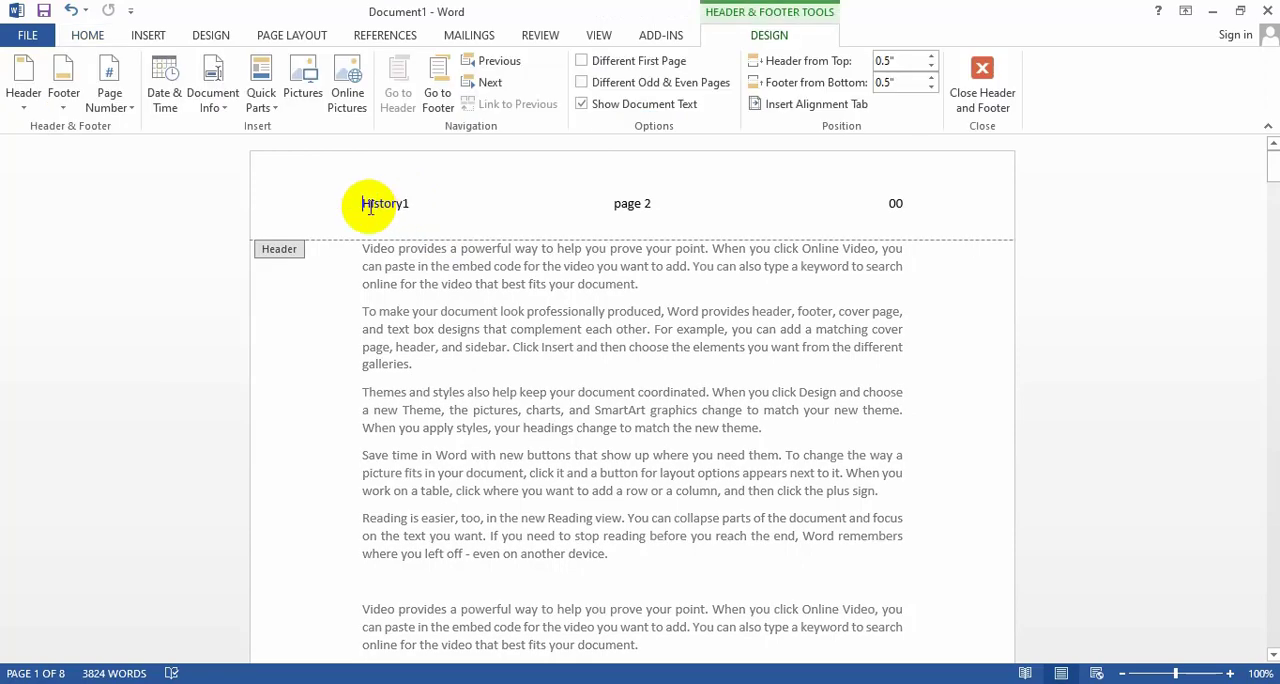
left_click(428, 201)
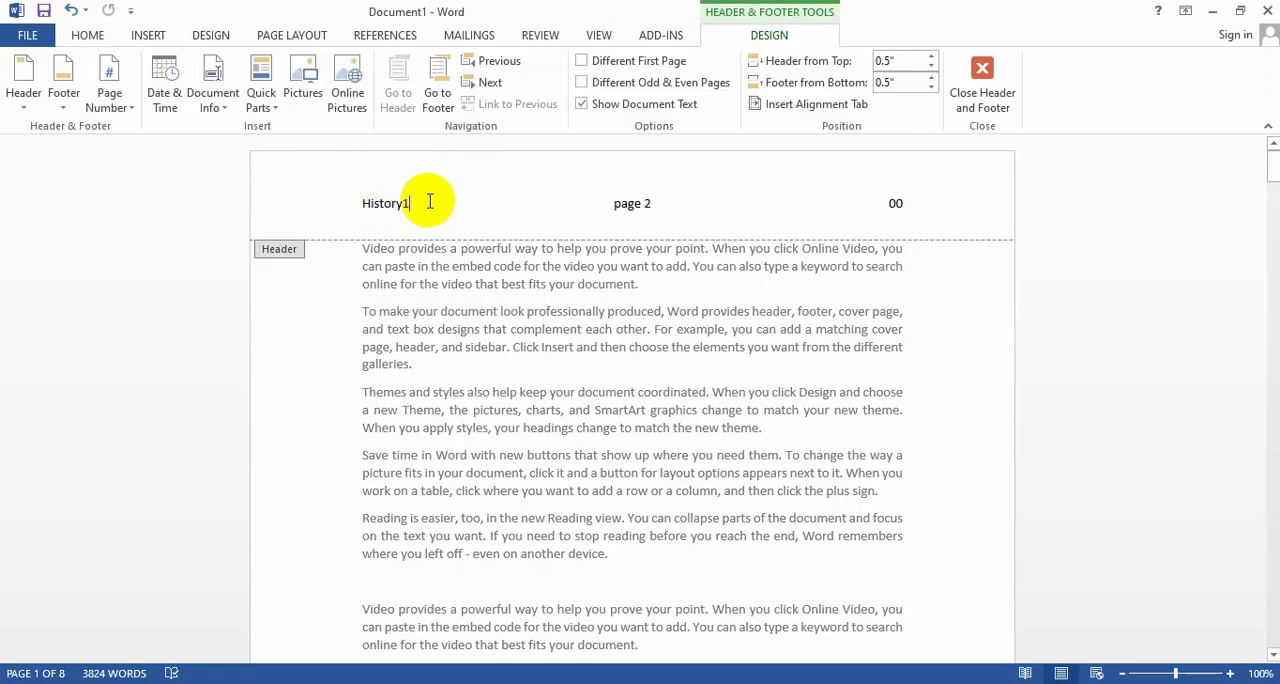
left_click(148, 36)
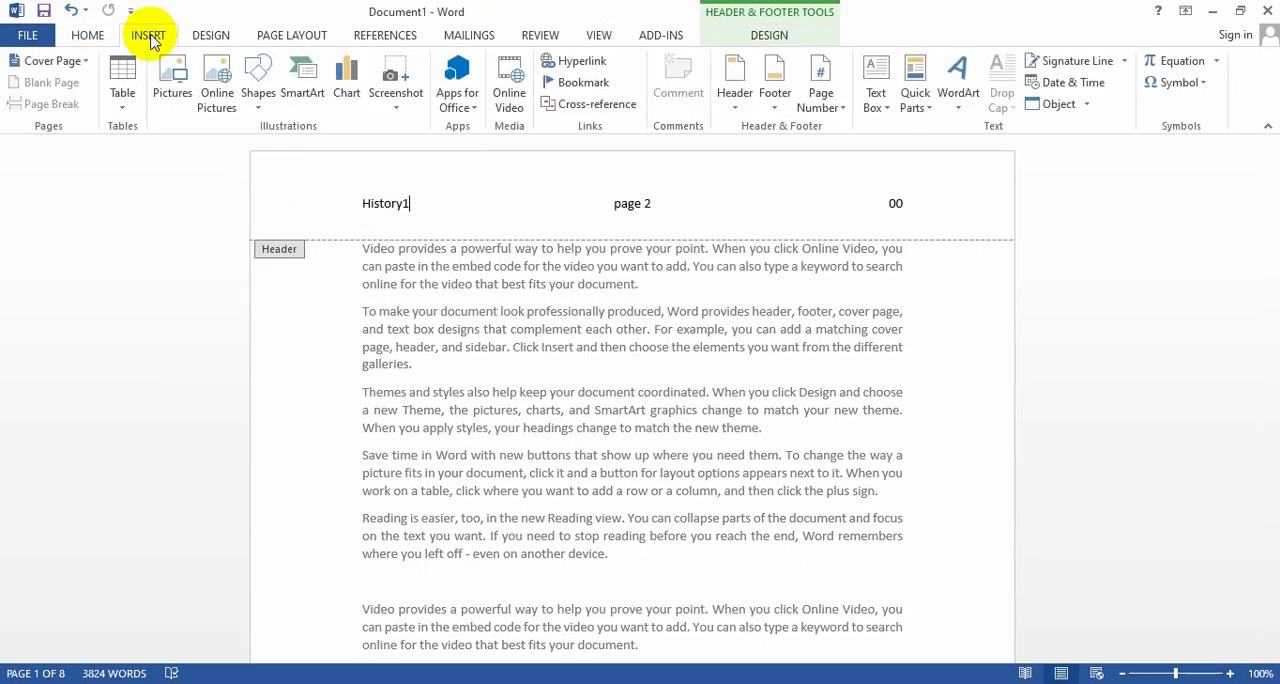
left_click(733, 95)
scroll(810, 380, "down", 3)
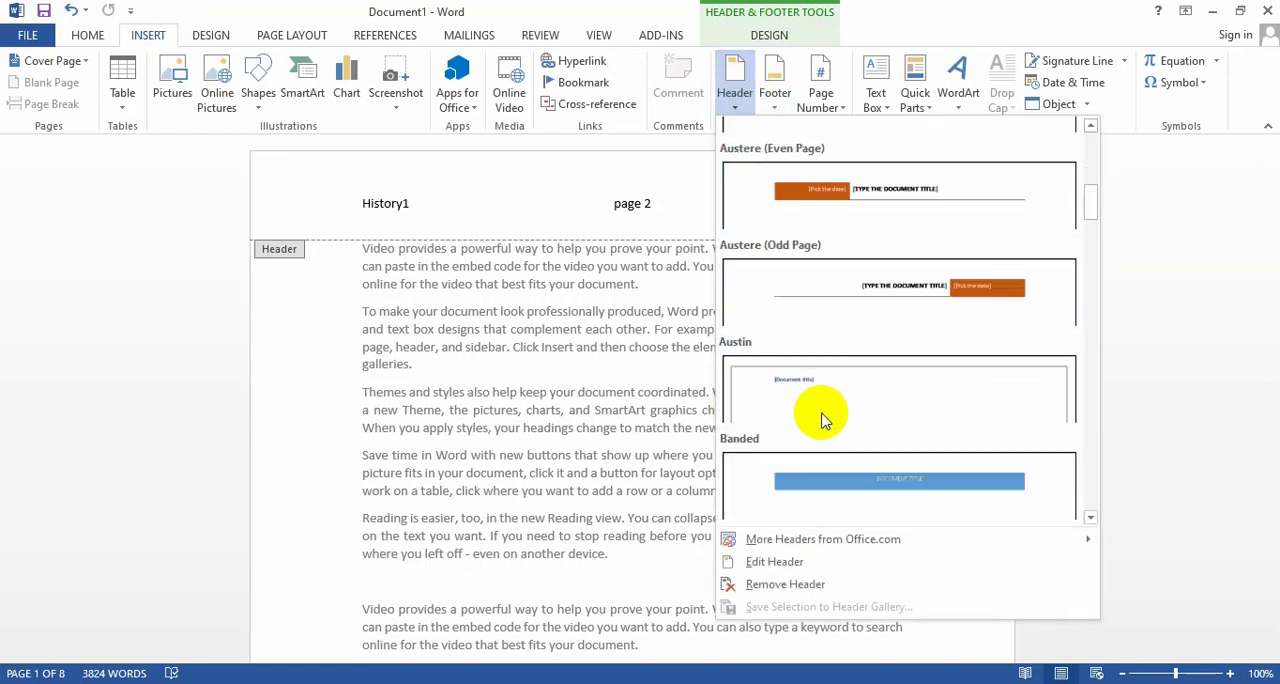
left_click(809, 192)
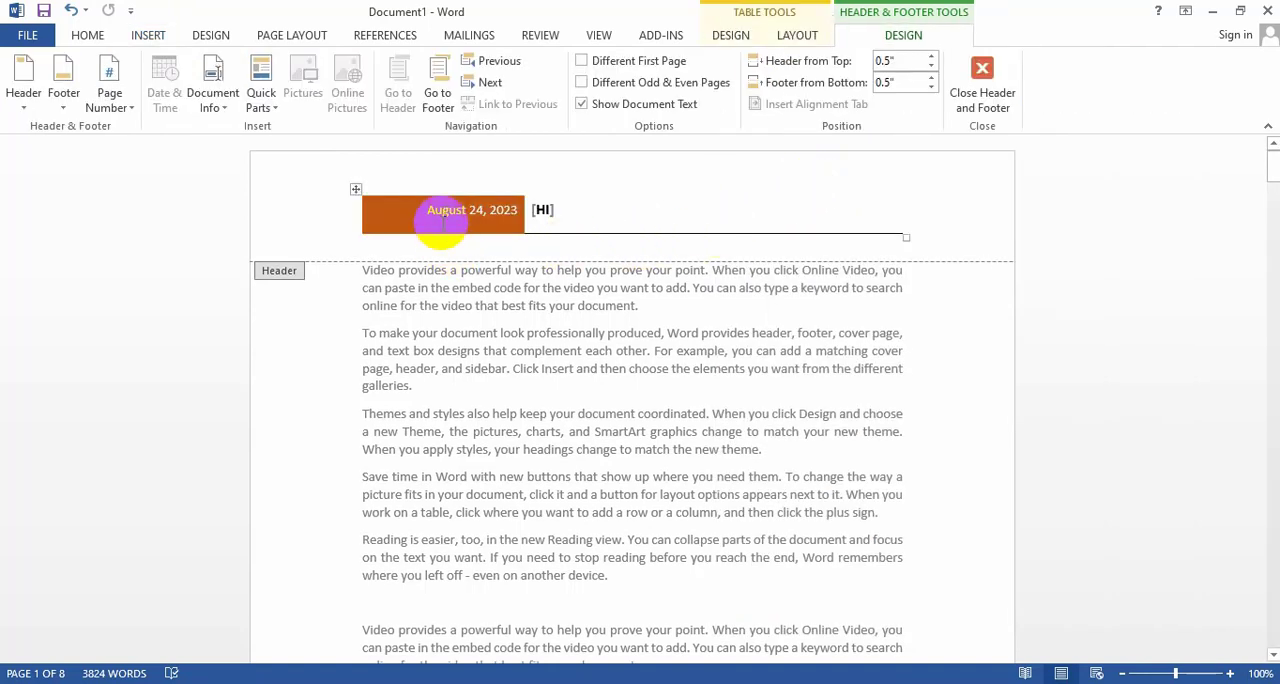
Set the header's date to August 19, 2023.
left_click(490, 210)
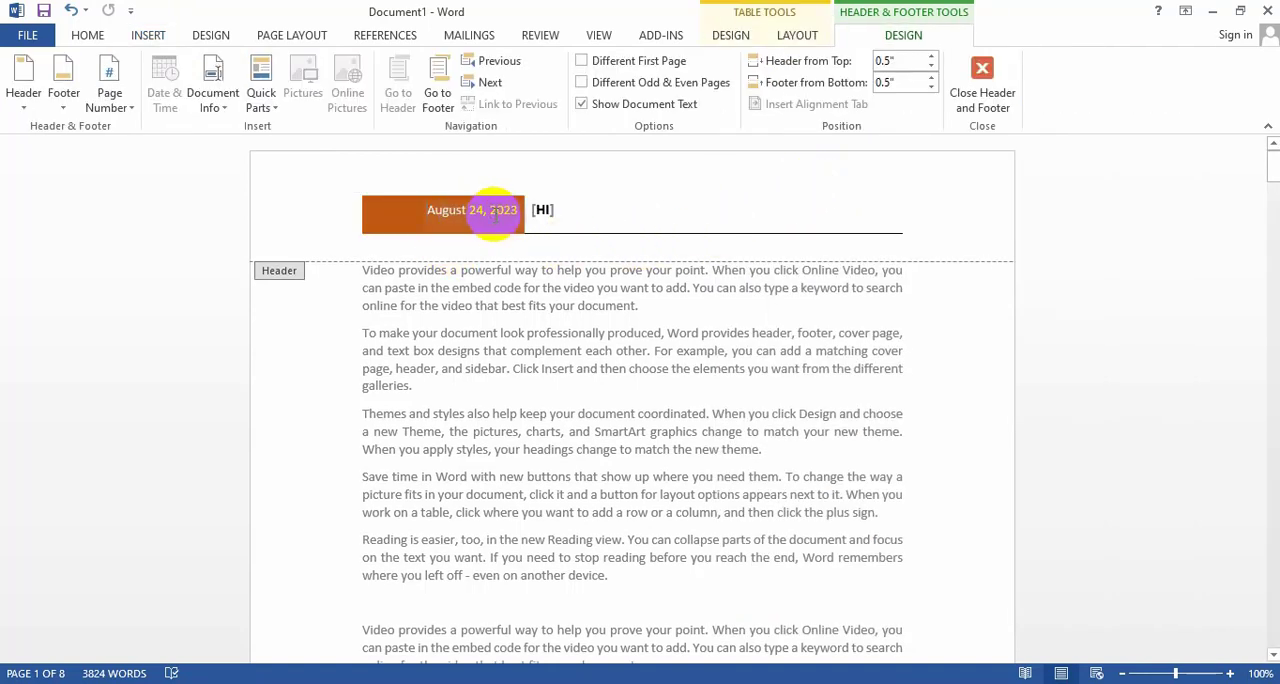
left_click(495, 214)
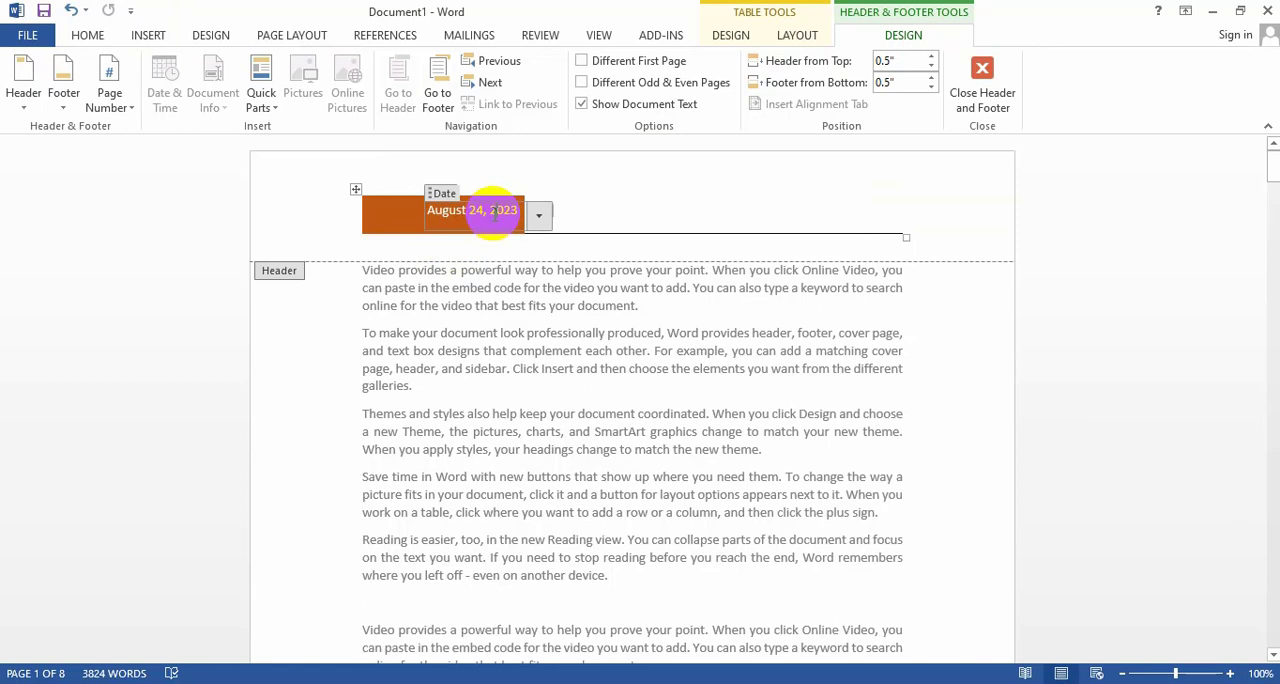
left_click(539, 218)
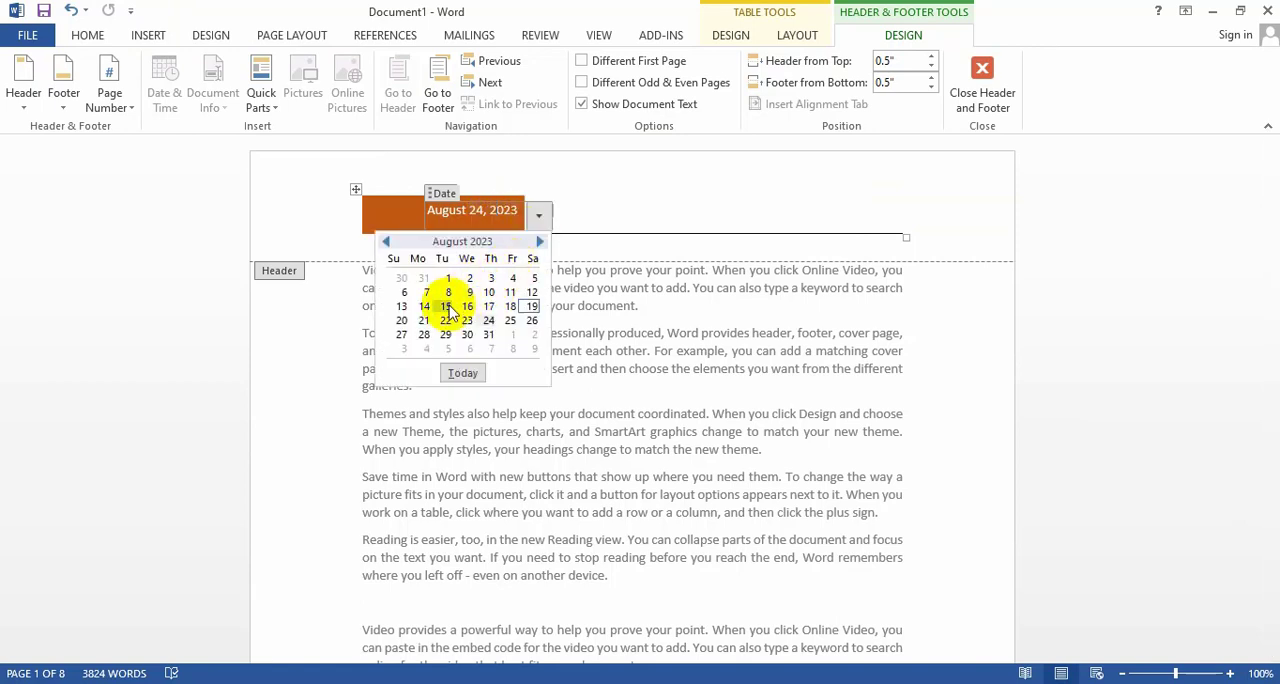
left_click(532, 309)
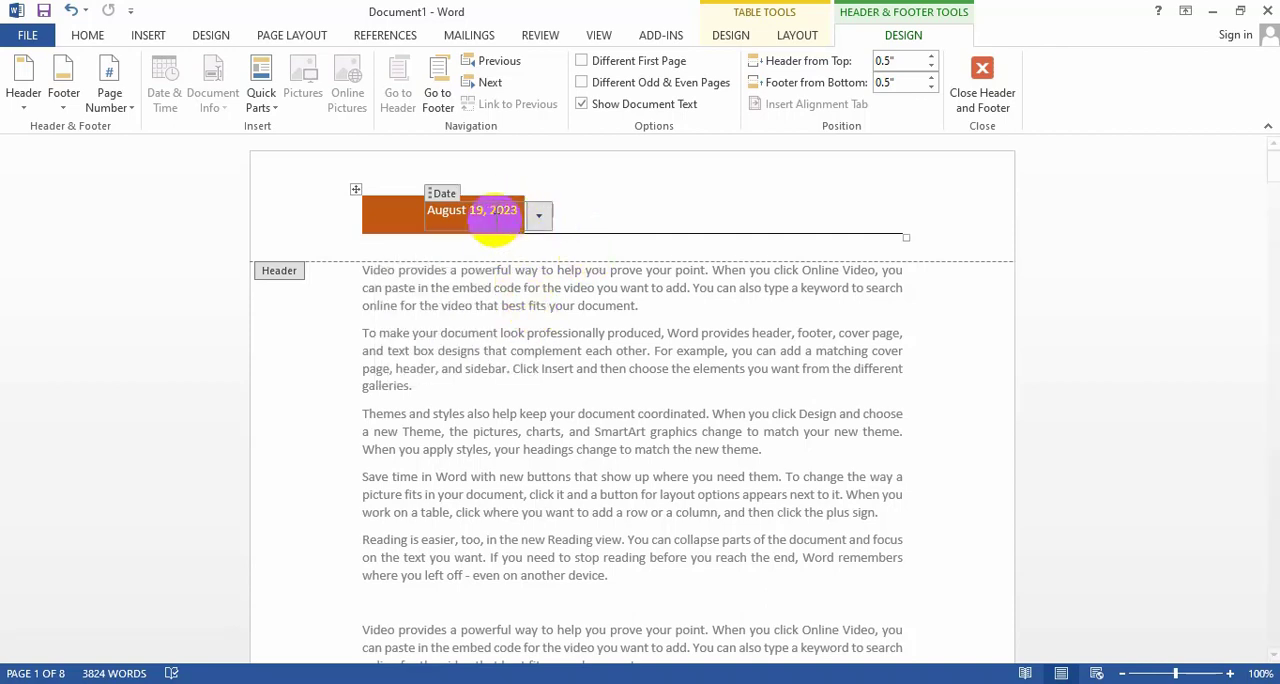
Replace the header's document title with "HISTORY PART-1" and return to the body text.
left_click(555, 211)
left_click(543, 210)
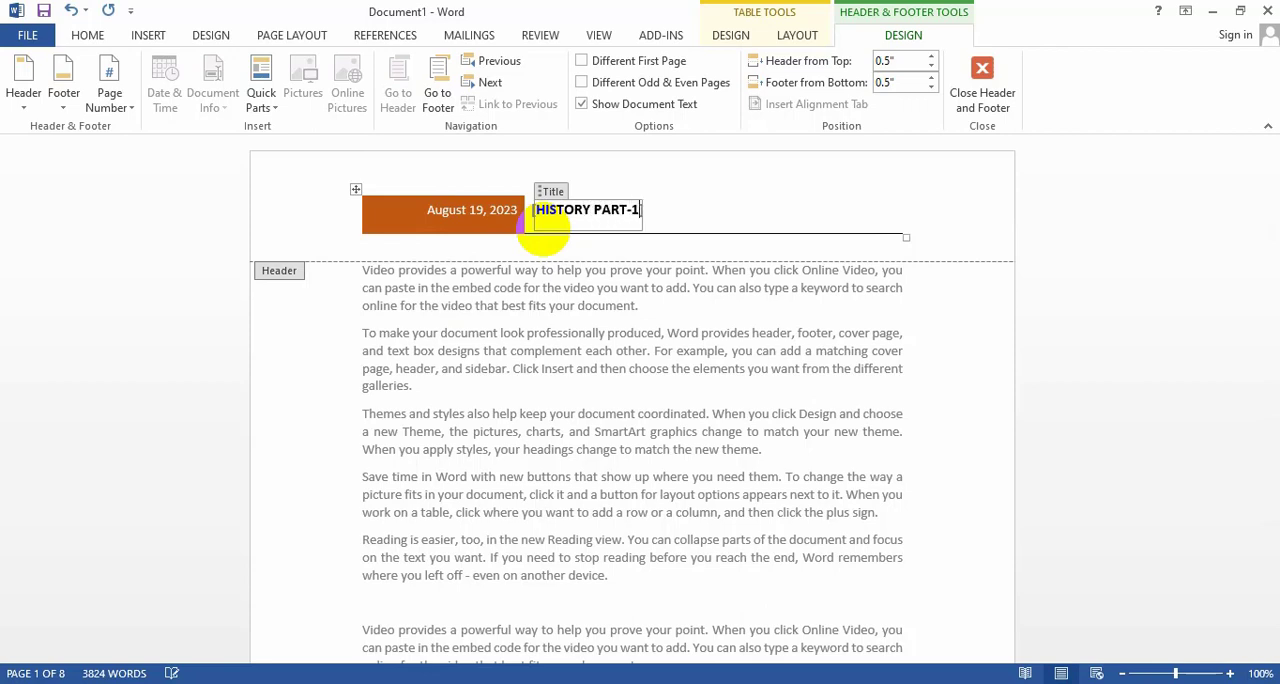
double_click(640, 377)
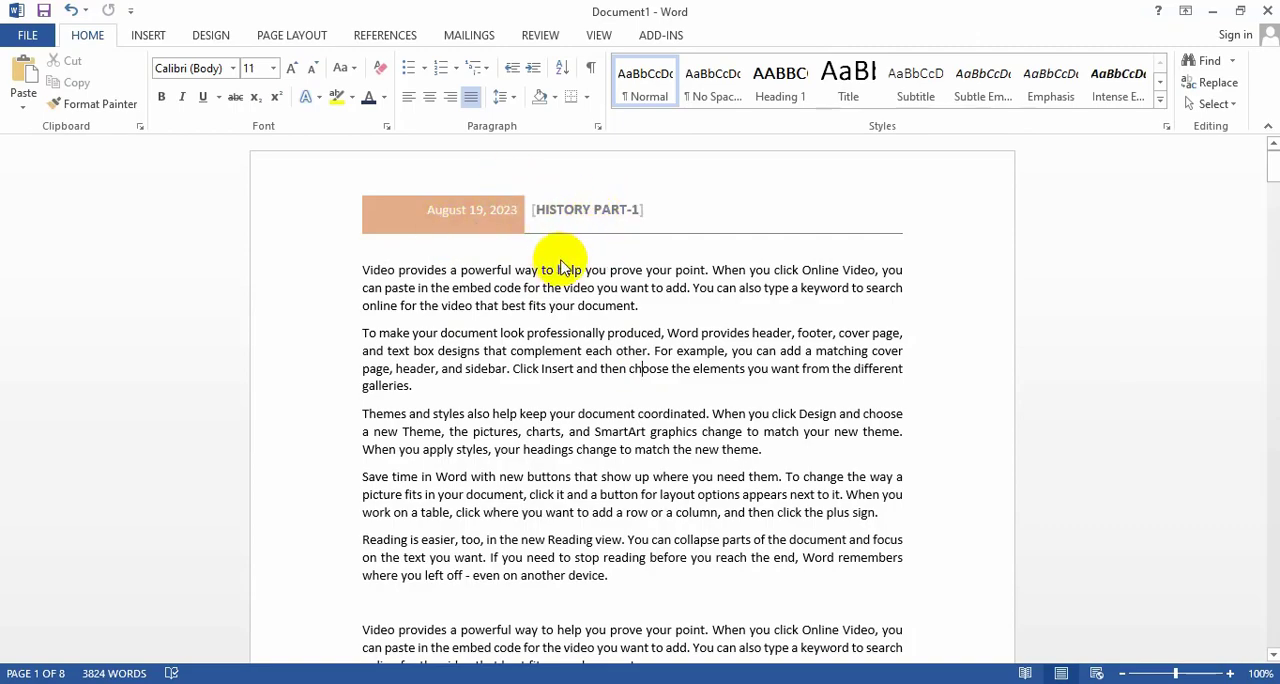
Check the date and title header on the following page and return to the first page.
scroll(586, 349, "down", 15)
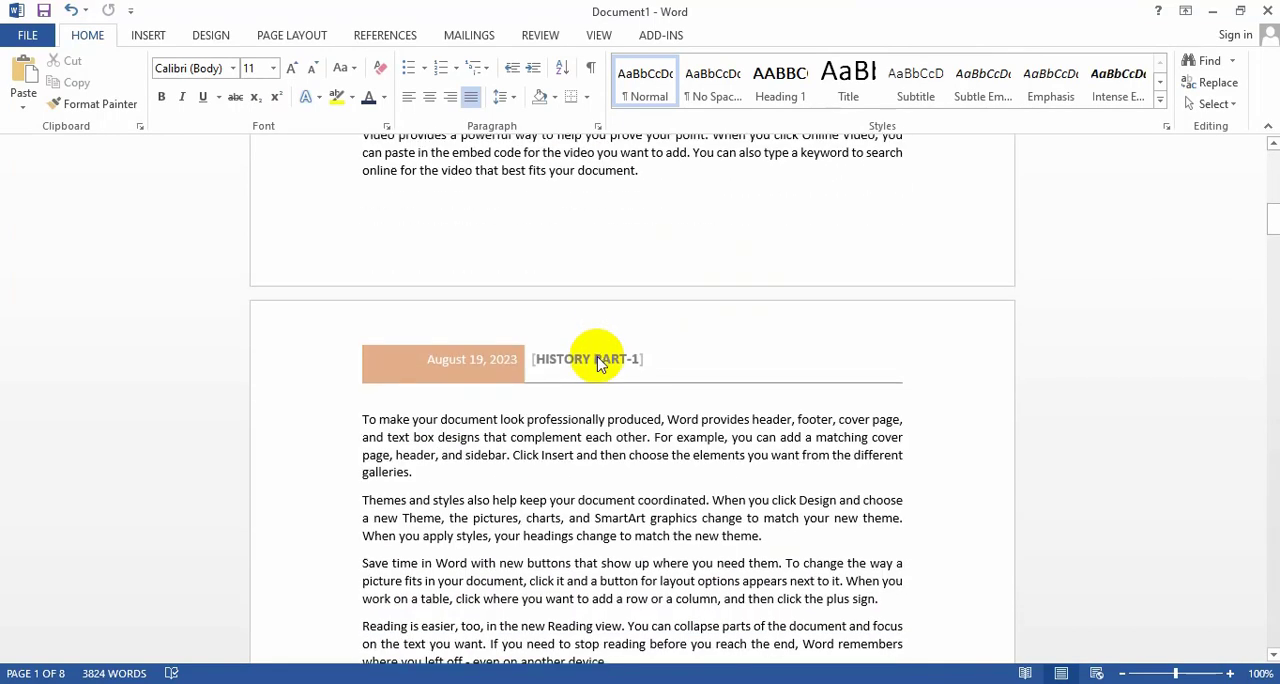
scroll(560, 440, "down", 4)
scroll(512, 514, "up", 7)
scroll(611, 356, "down", 8)
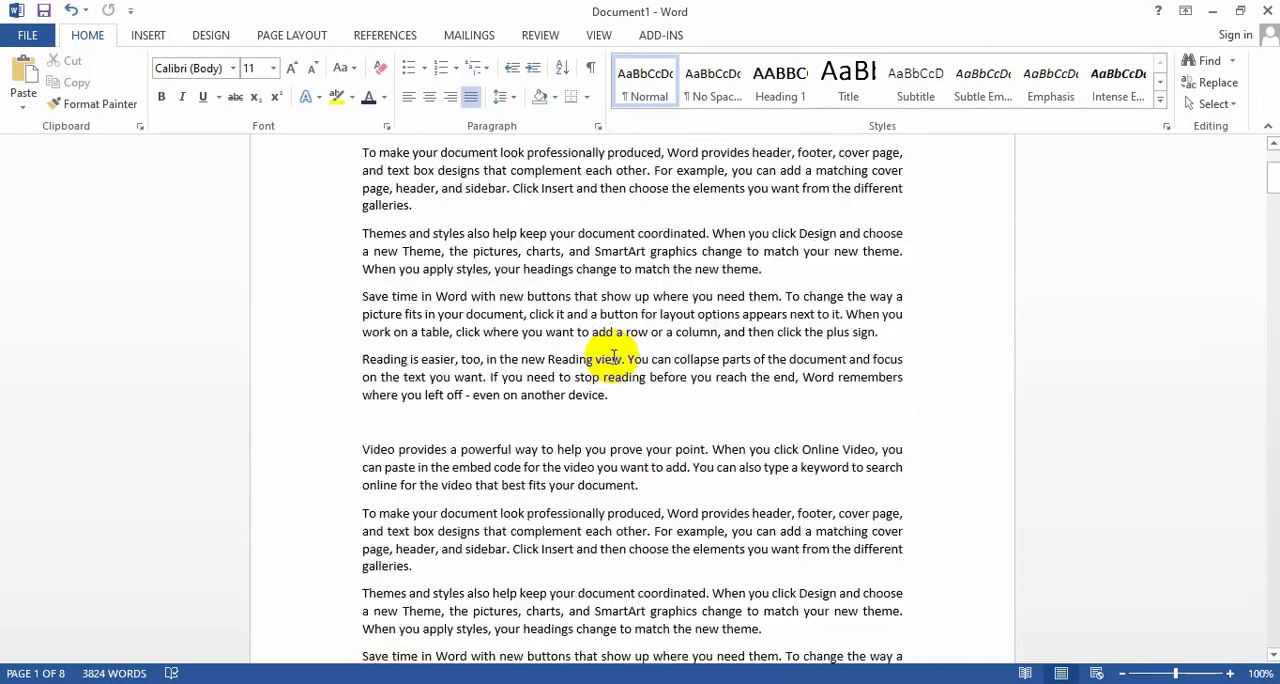
scroll(613, 356, "up", 3)
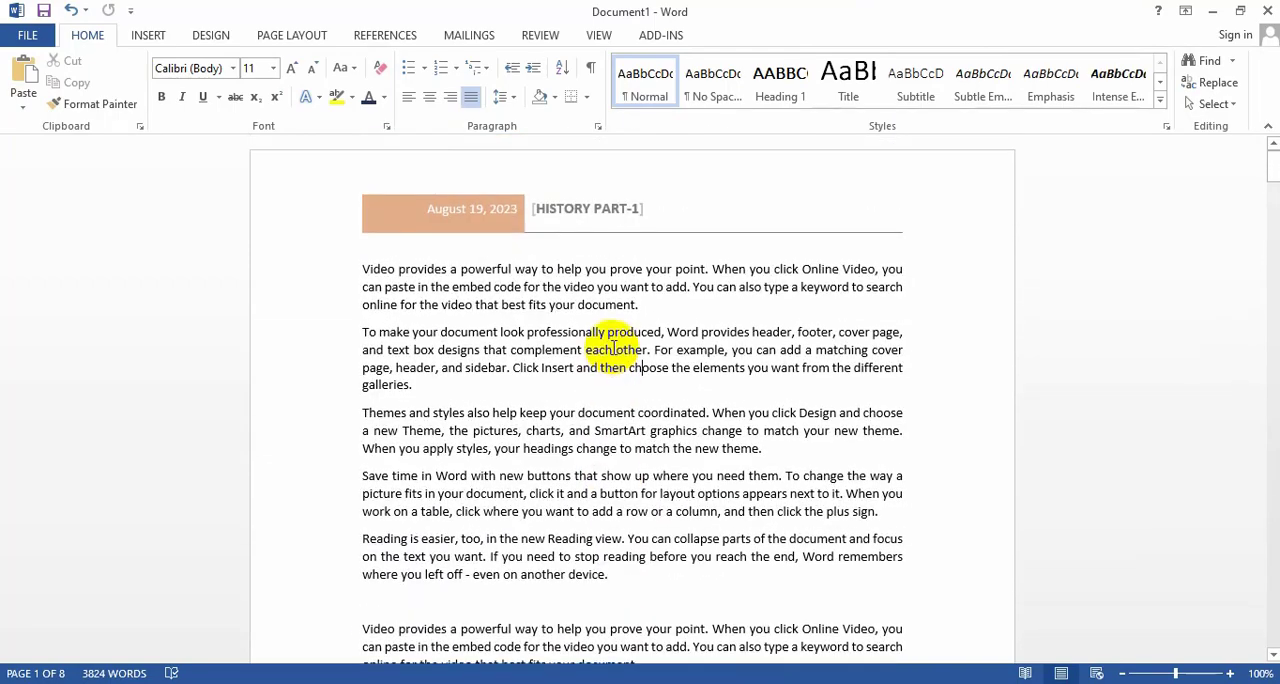
double_click(577, 218)
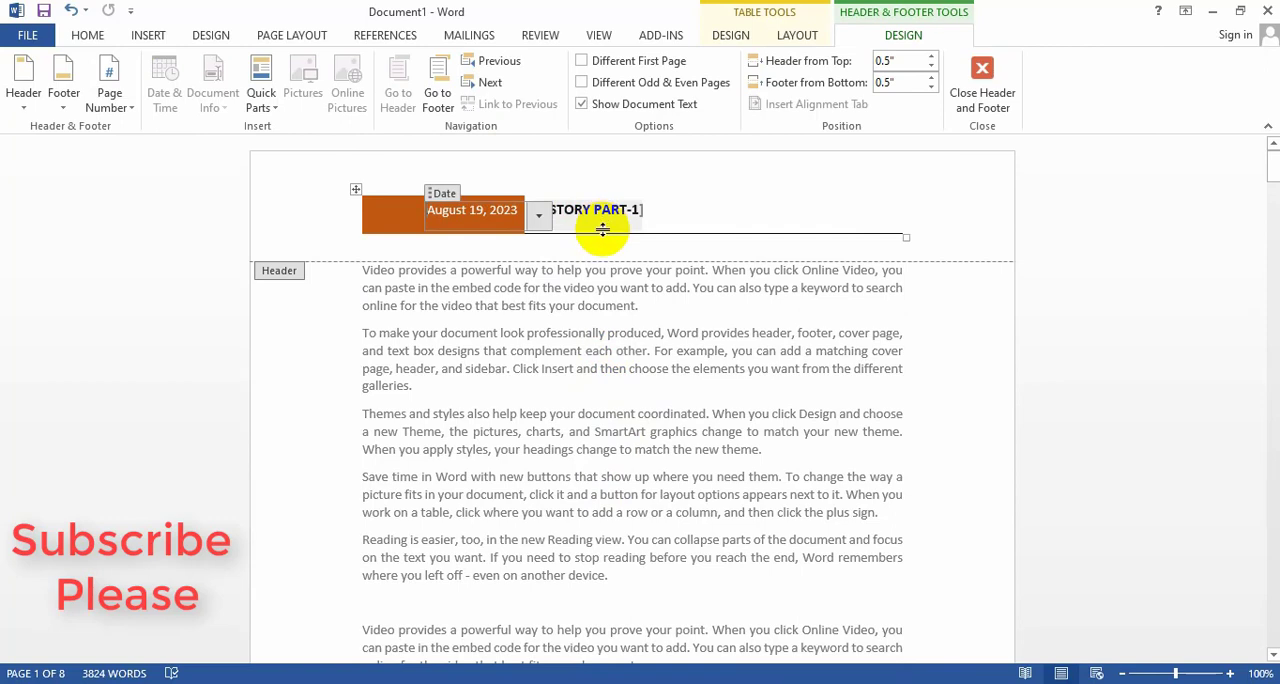
left_click(150, 38)
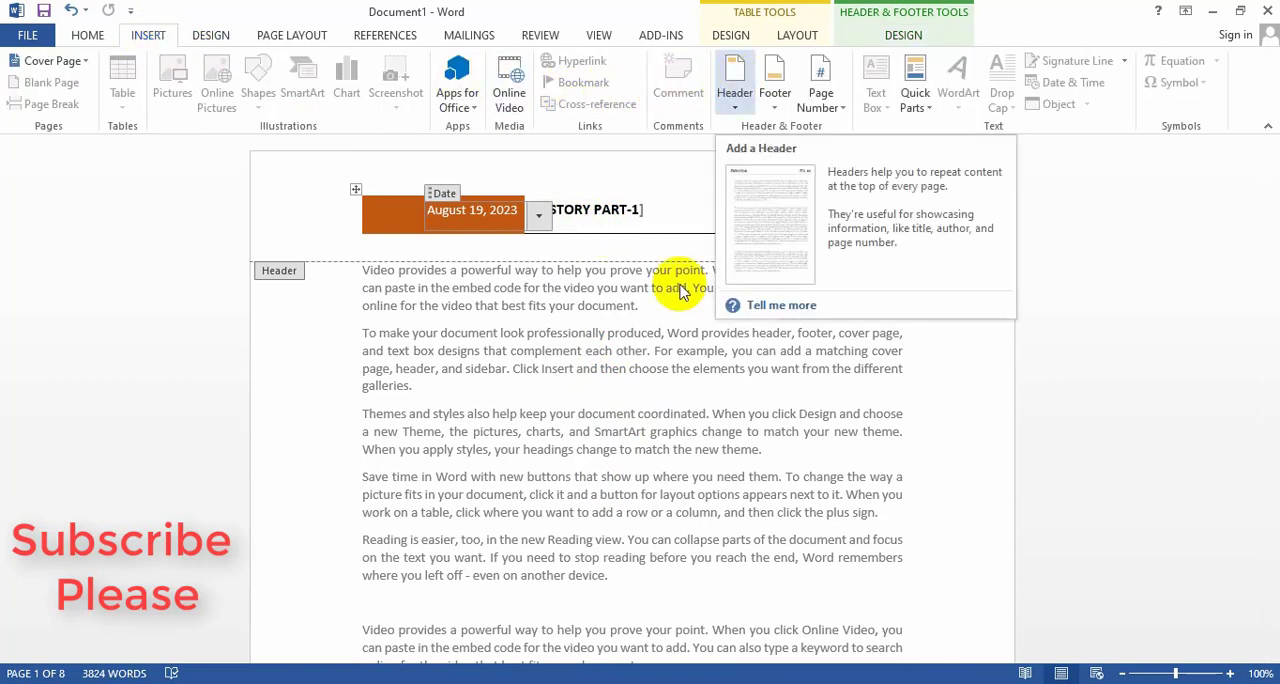
double_click(625, 413)
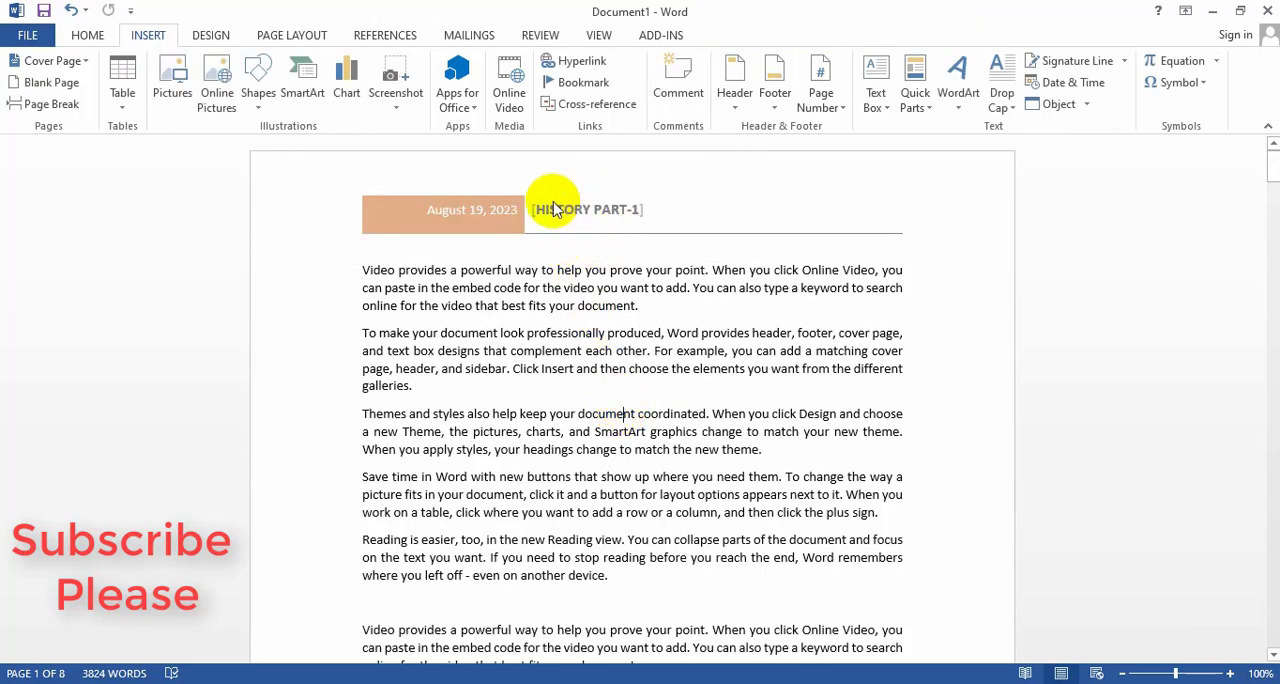
Reopen the first page's header for editing and bring up the gallery of built-in headers.
double_click(555, 209)
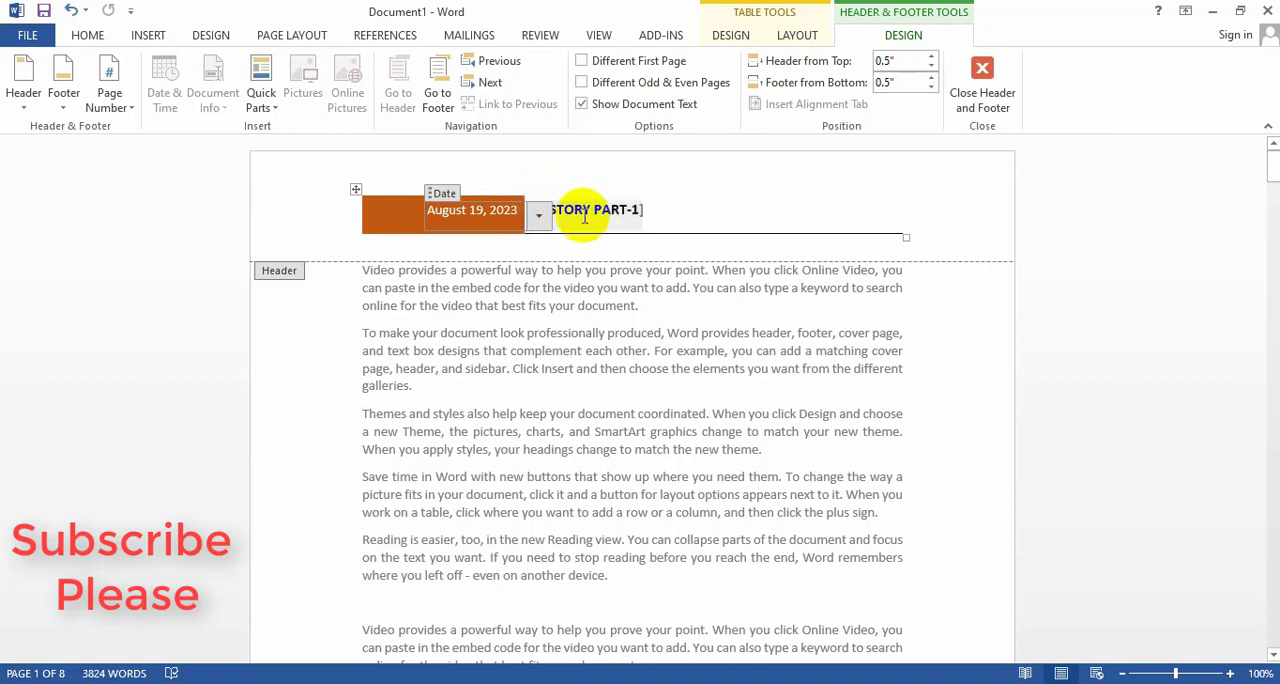
left_click(149, 35)
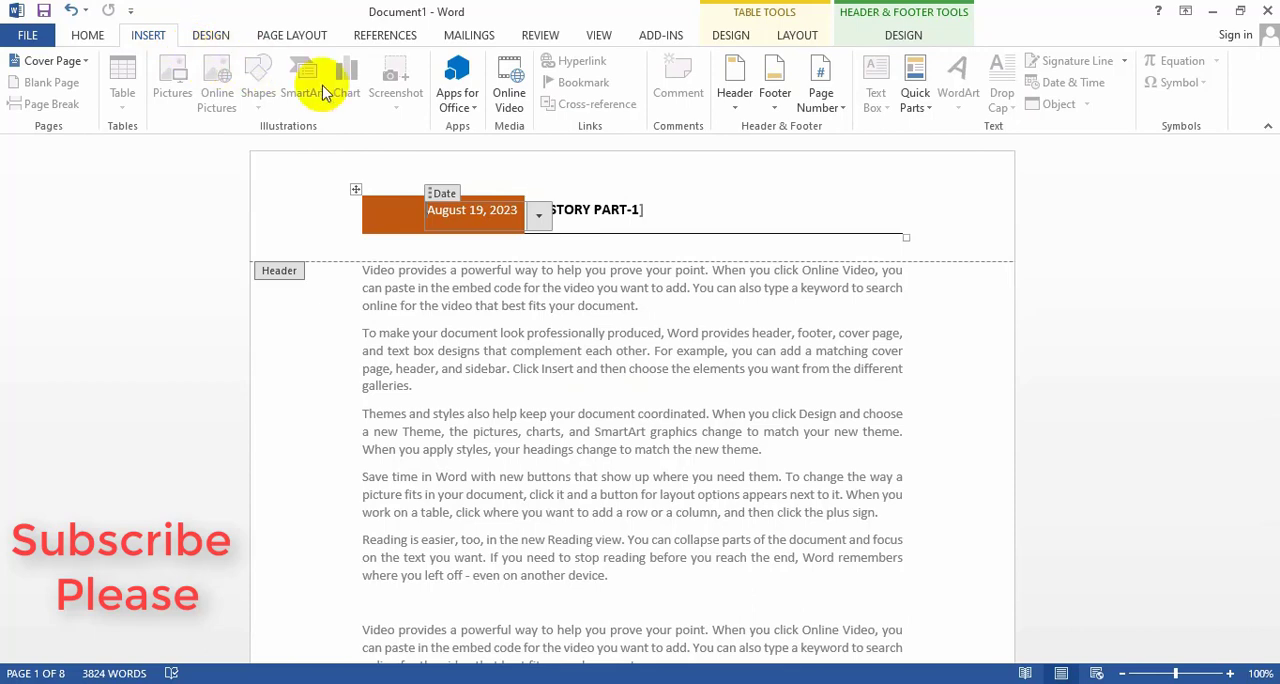
left_click(735, 92)
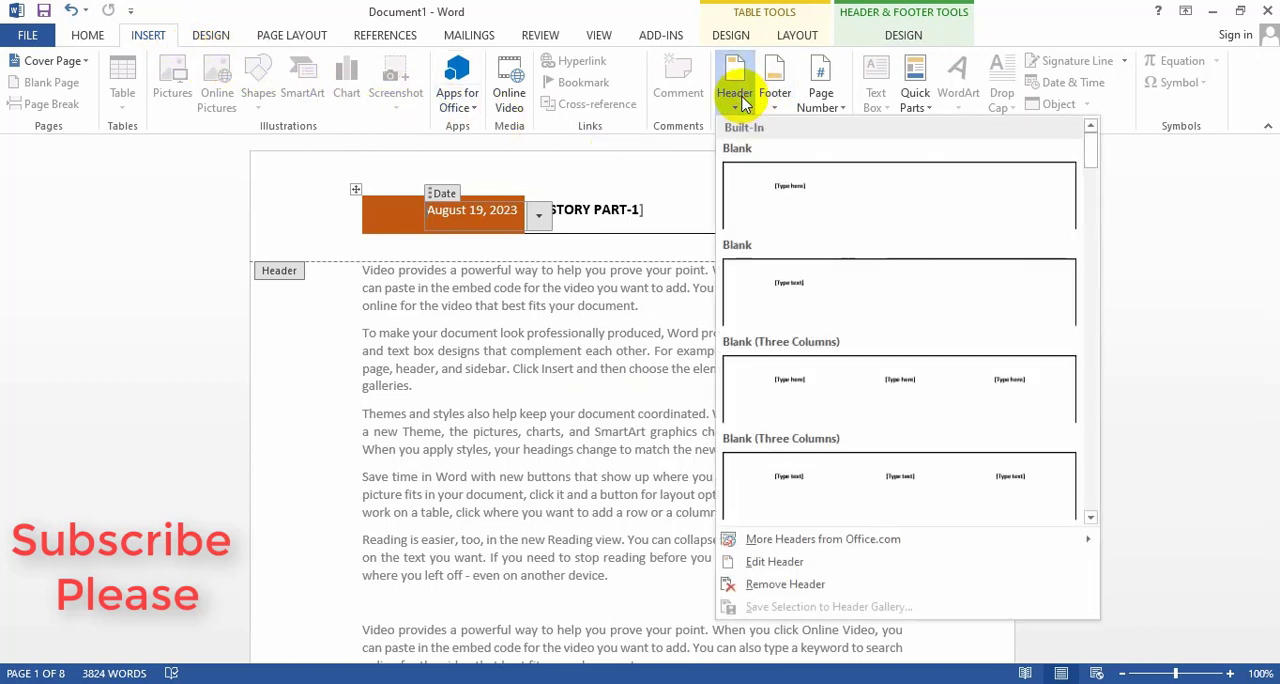
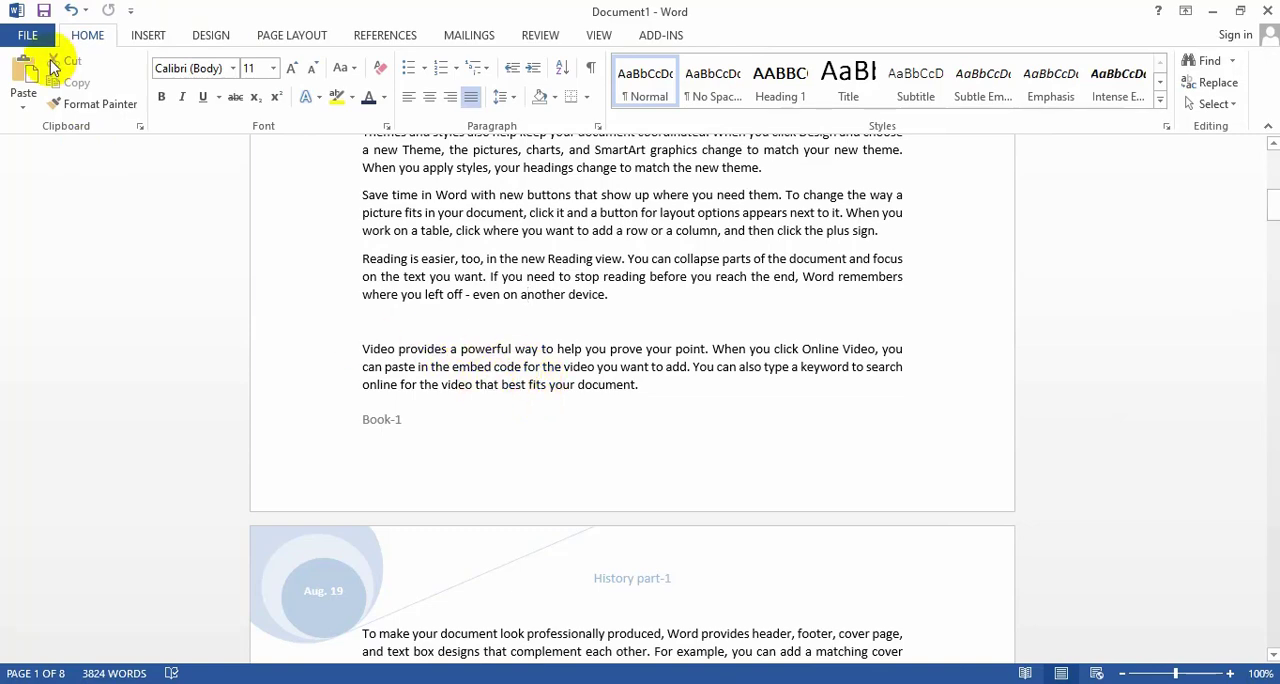
Start saving the document under a new name and choose New Volume (E:) as the location.
left_click(27, 35)
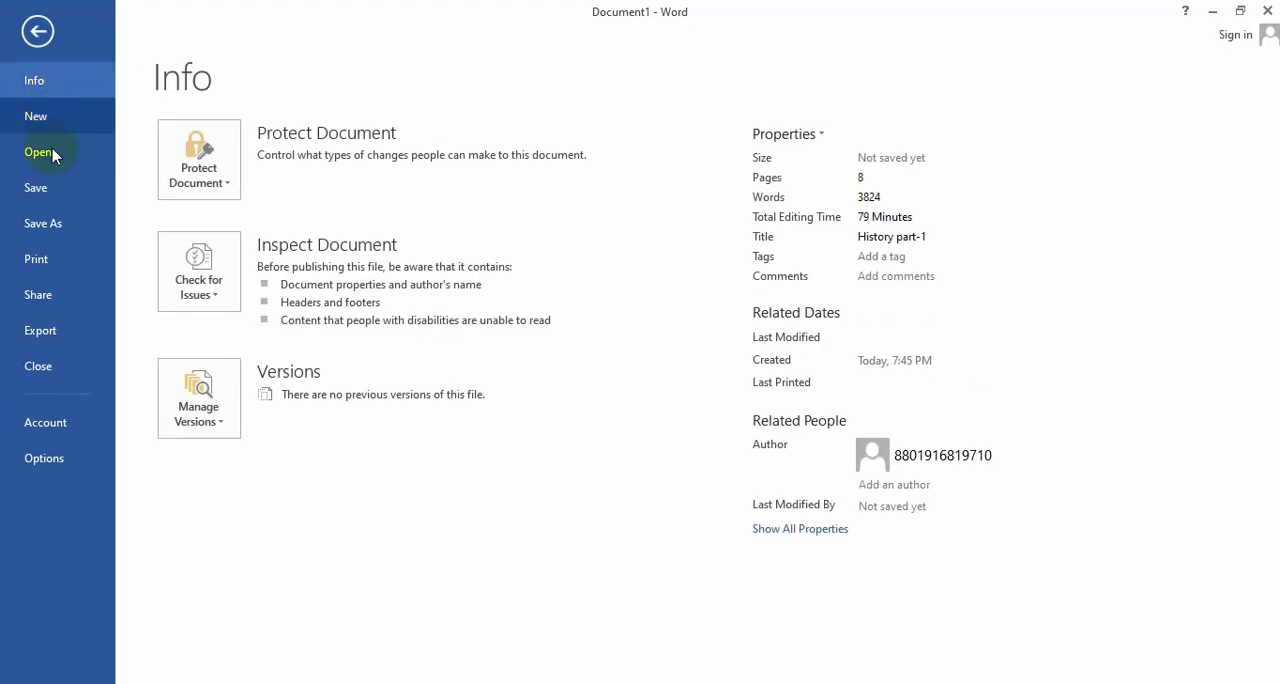
left_click(43, 225)
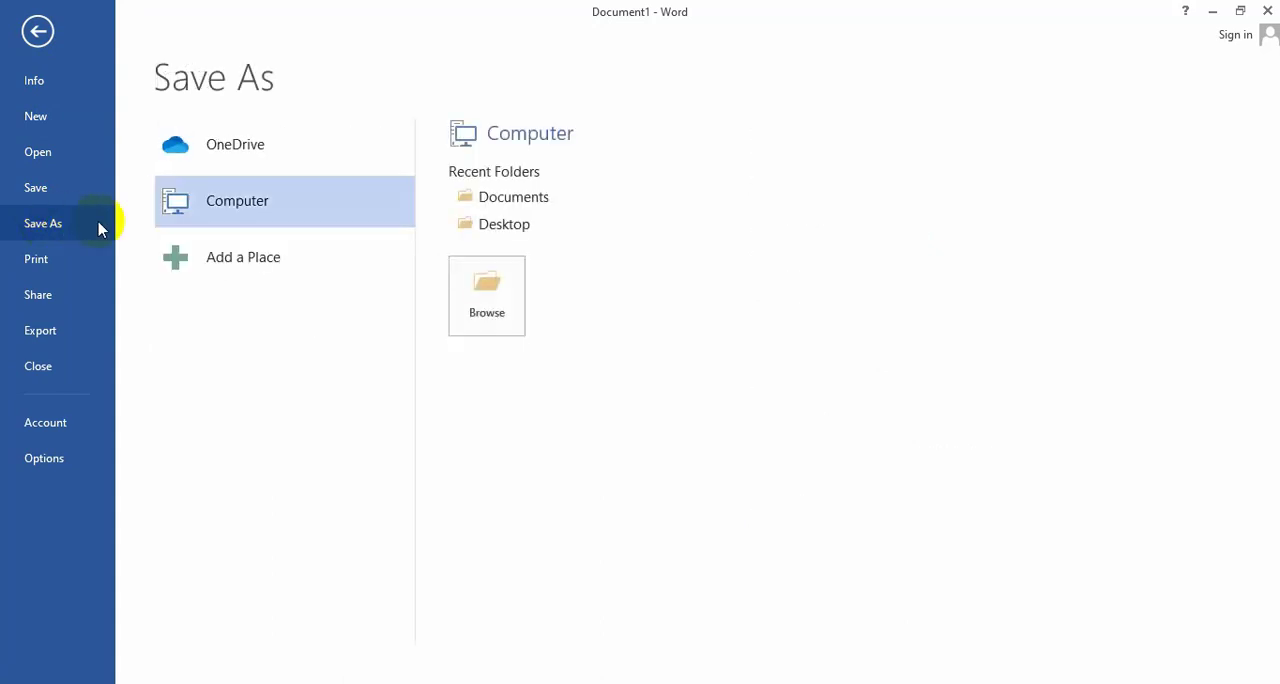
left_click(508, 290)
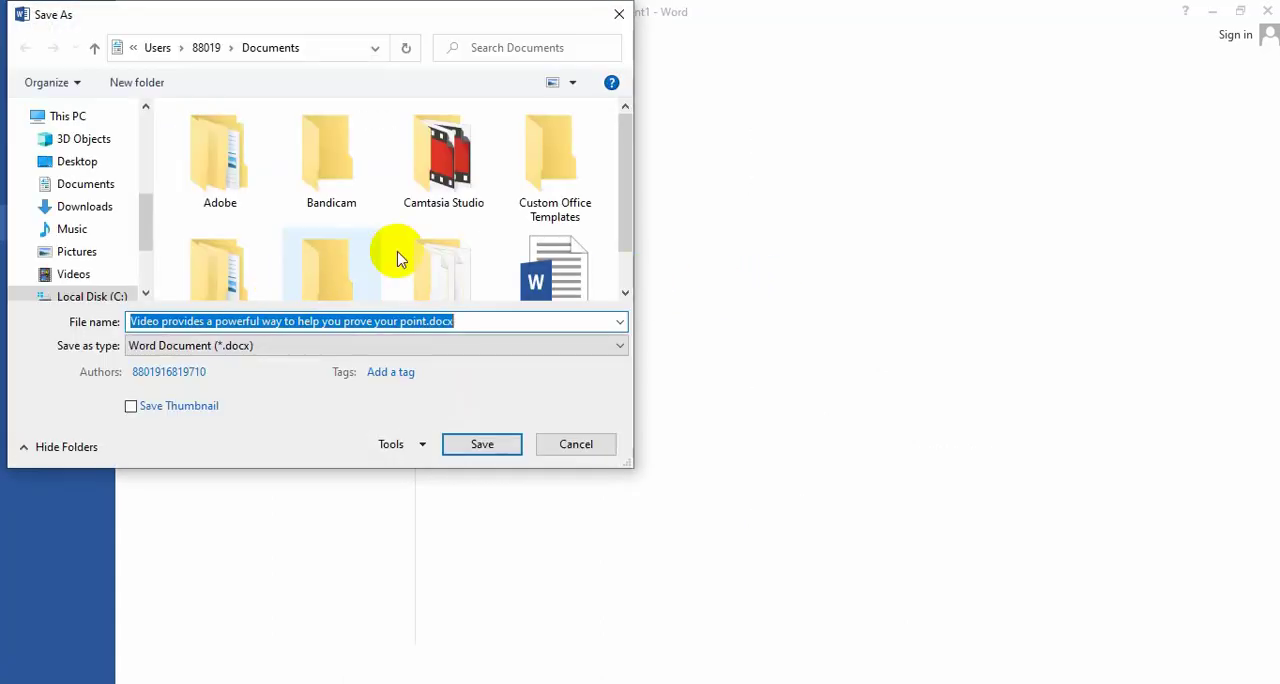
scroll(400, 257, "down", 1)
scroll(100, 277, "down", 1)
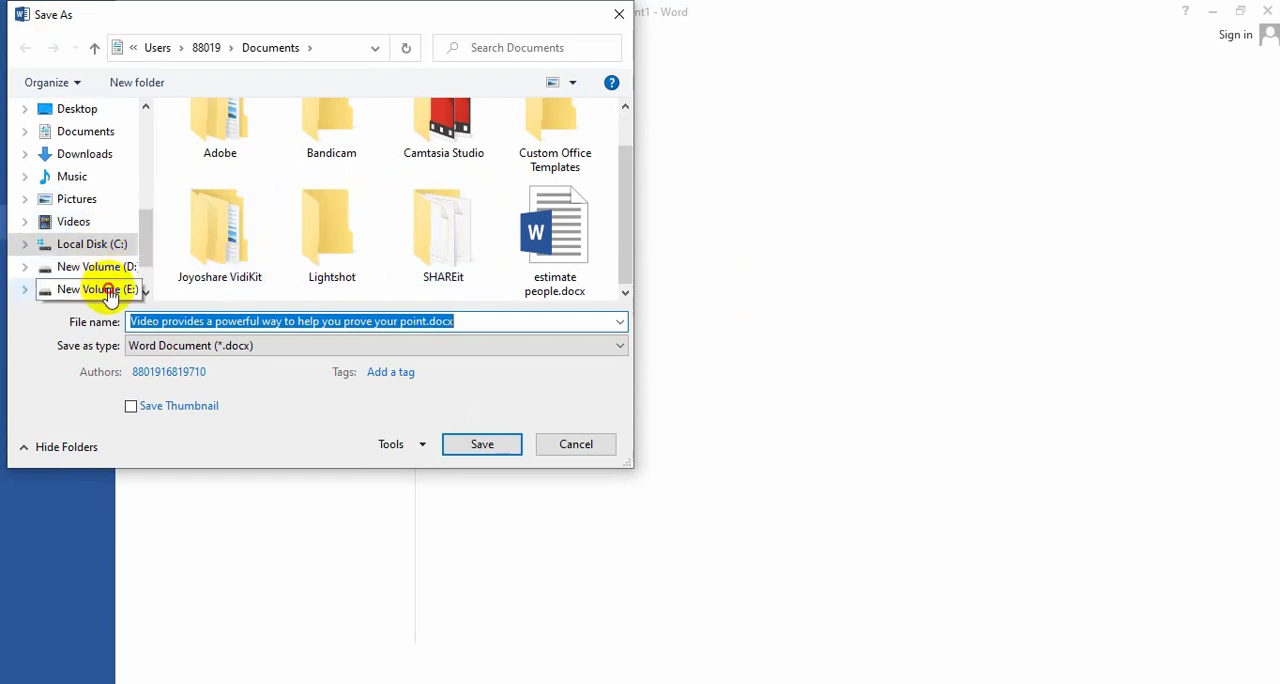
left_click(104, 288)
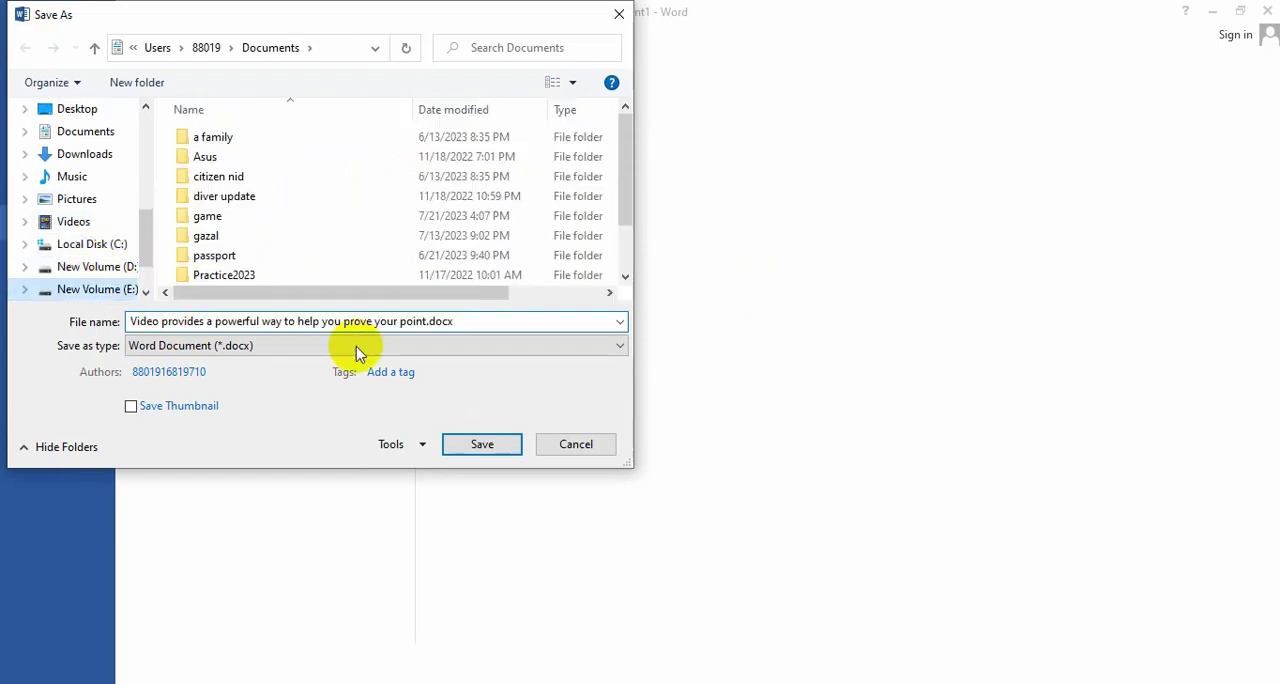
Replace the suggested file name with "header Footer.docx" and save the document.
left_click(411, 320)
left_click_drag(416, 320, 130, 311)
key("BackSpace")
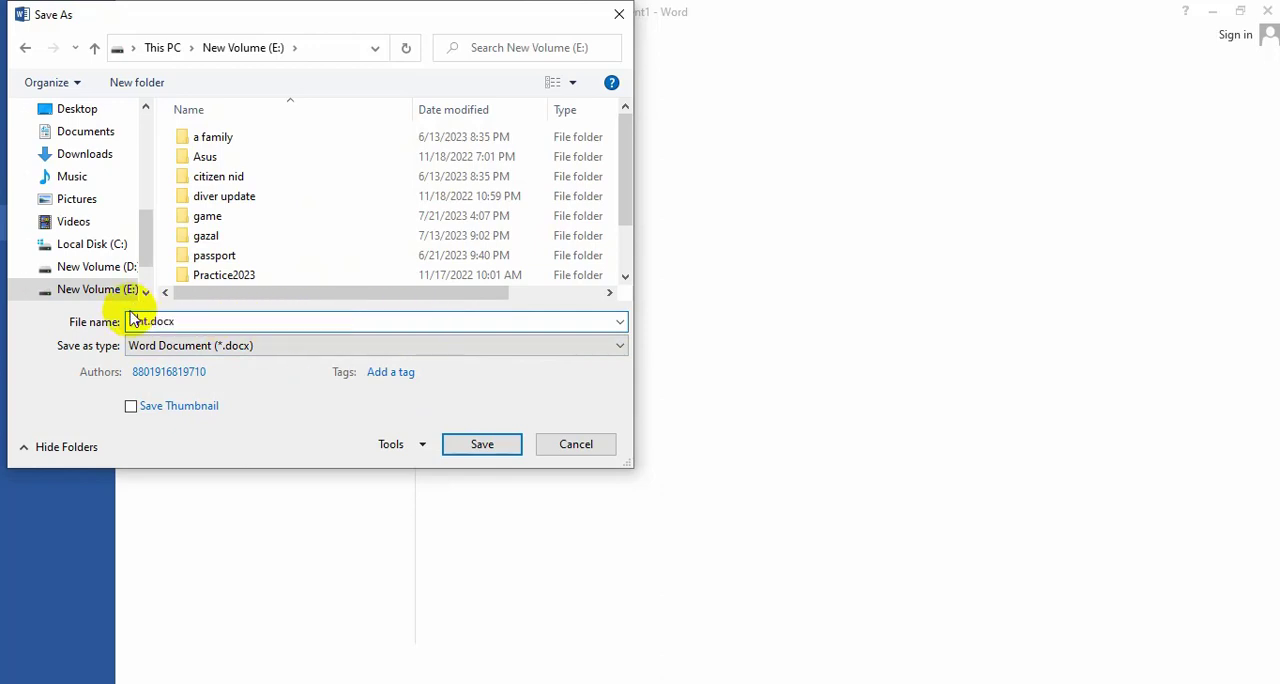
type("header Footer")
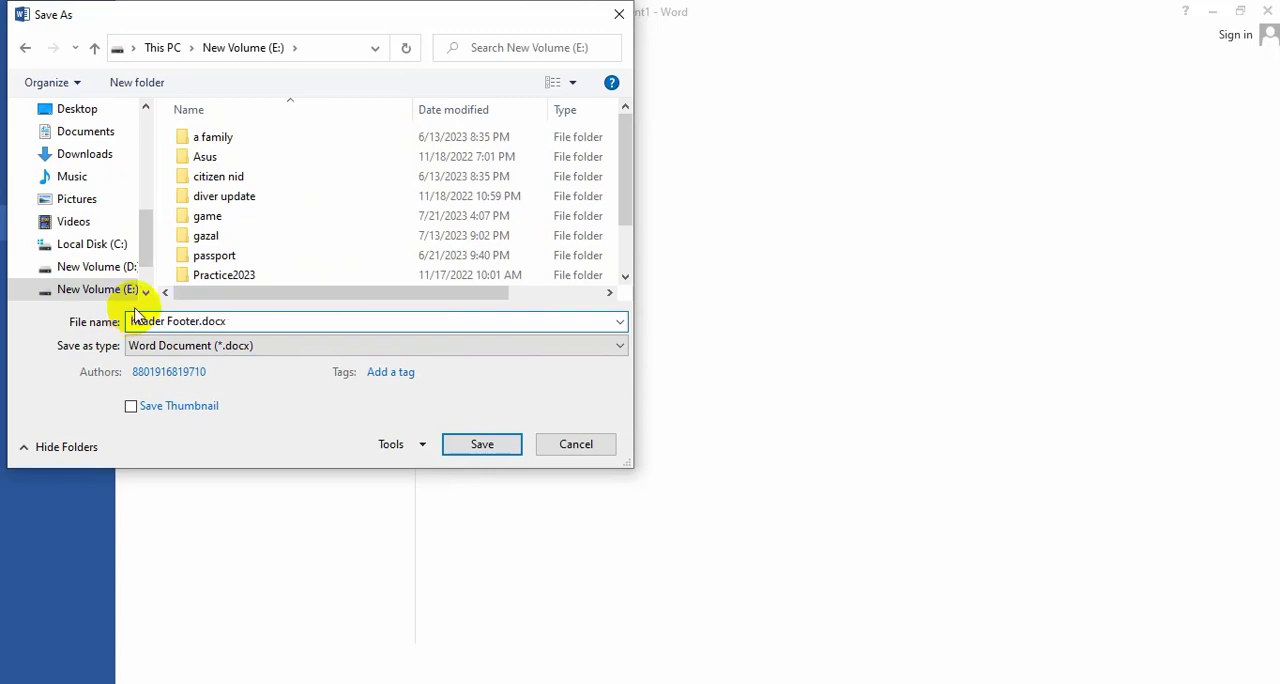
left_click(510, 448)
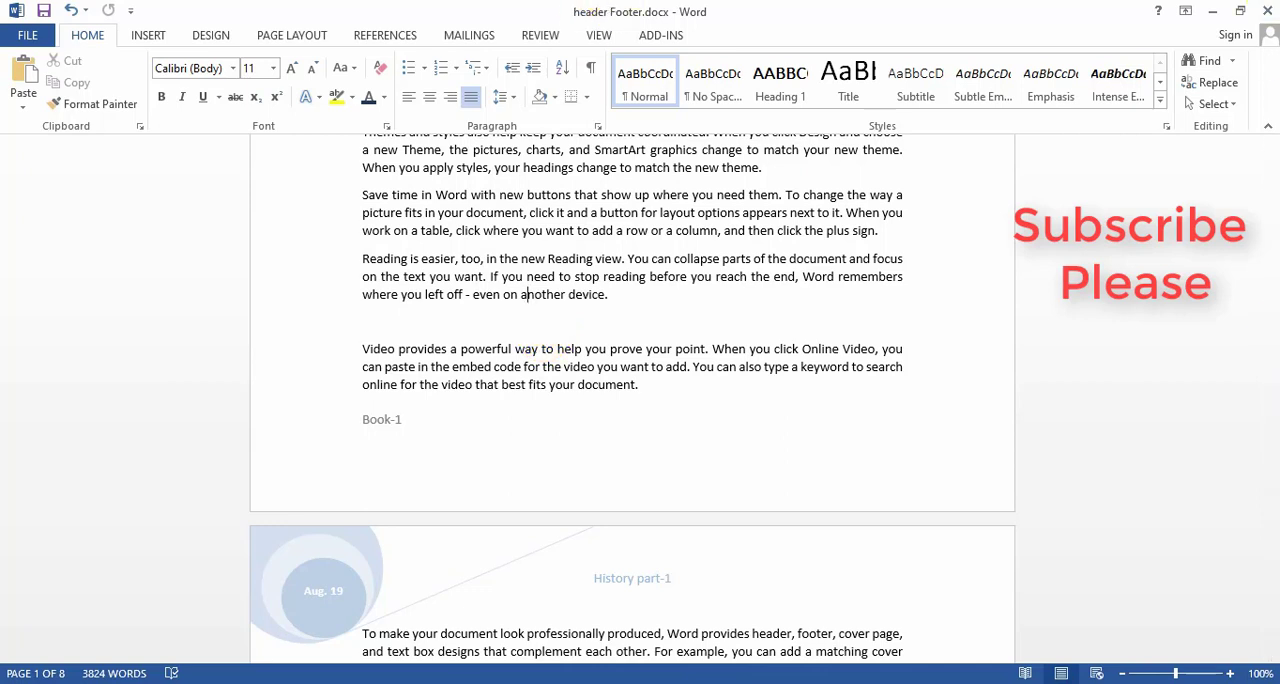
Open the first page's footer for editing and delete its "Book-1" text.
left_click(520, 316)
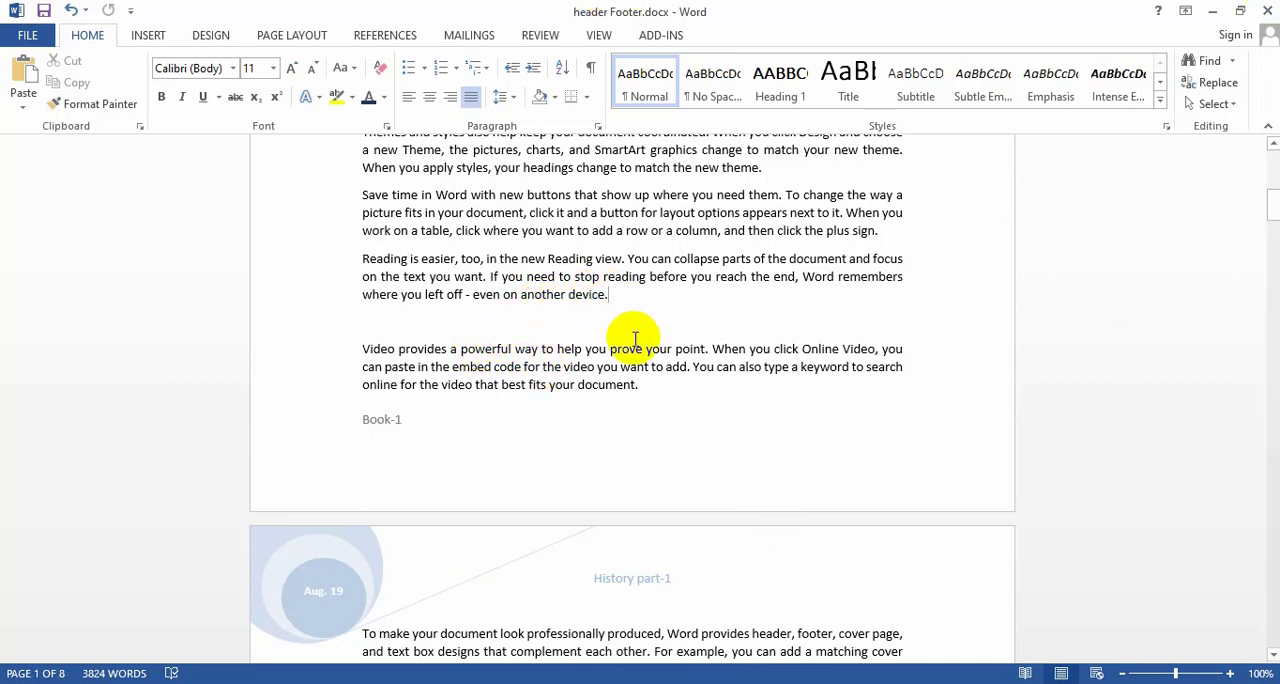
left_click(618, 310)
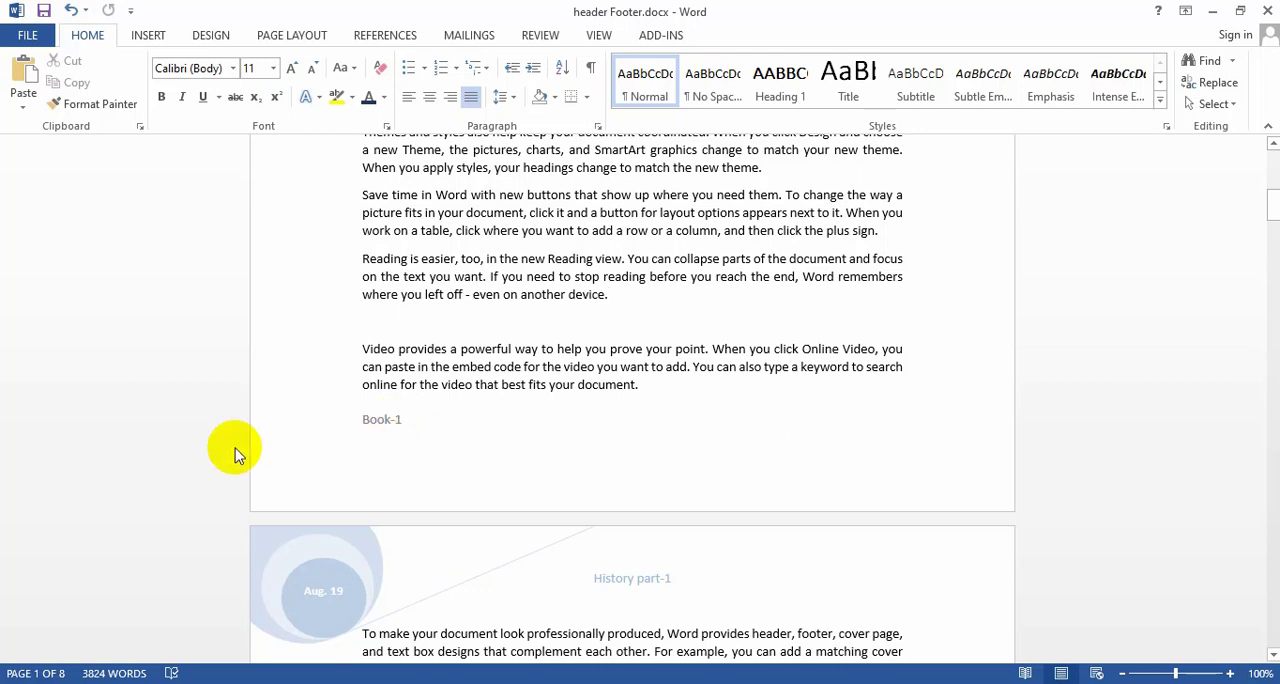
double_click(388, 424)
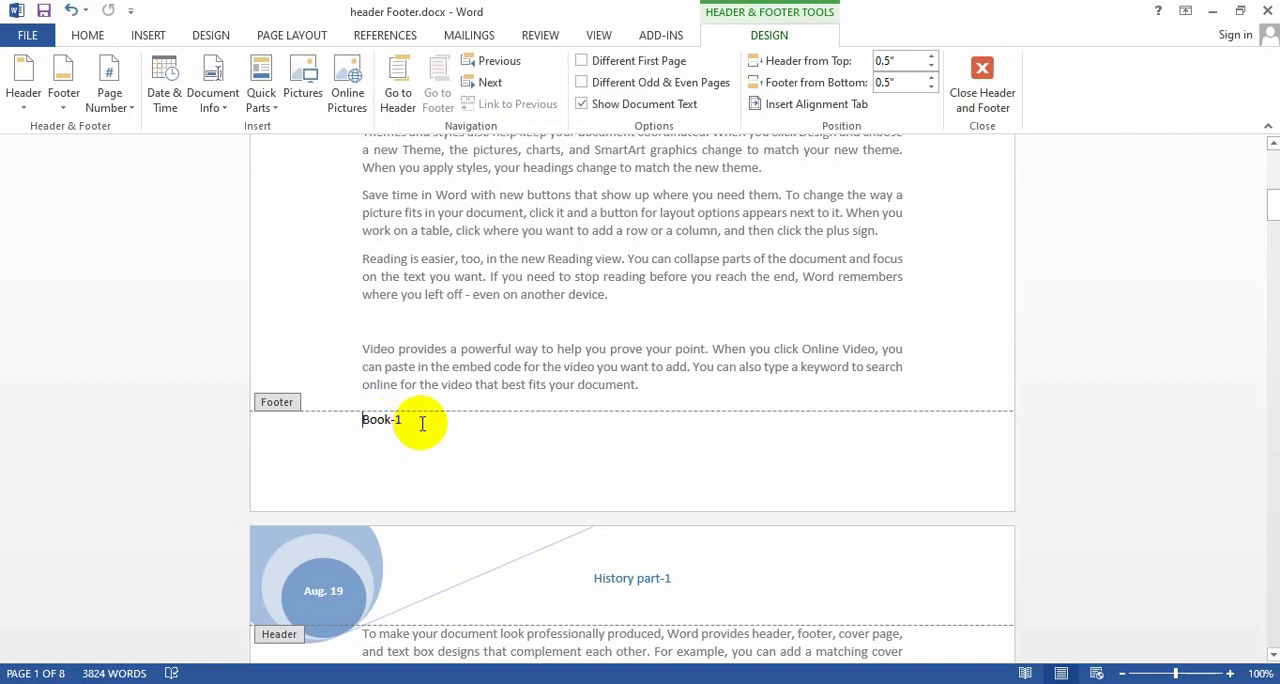
left_click_drag(420, 424, 352, 420)
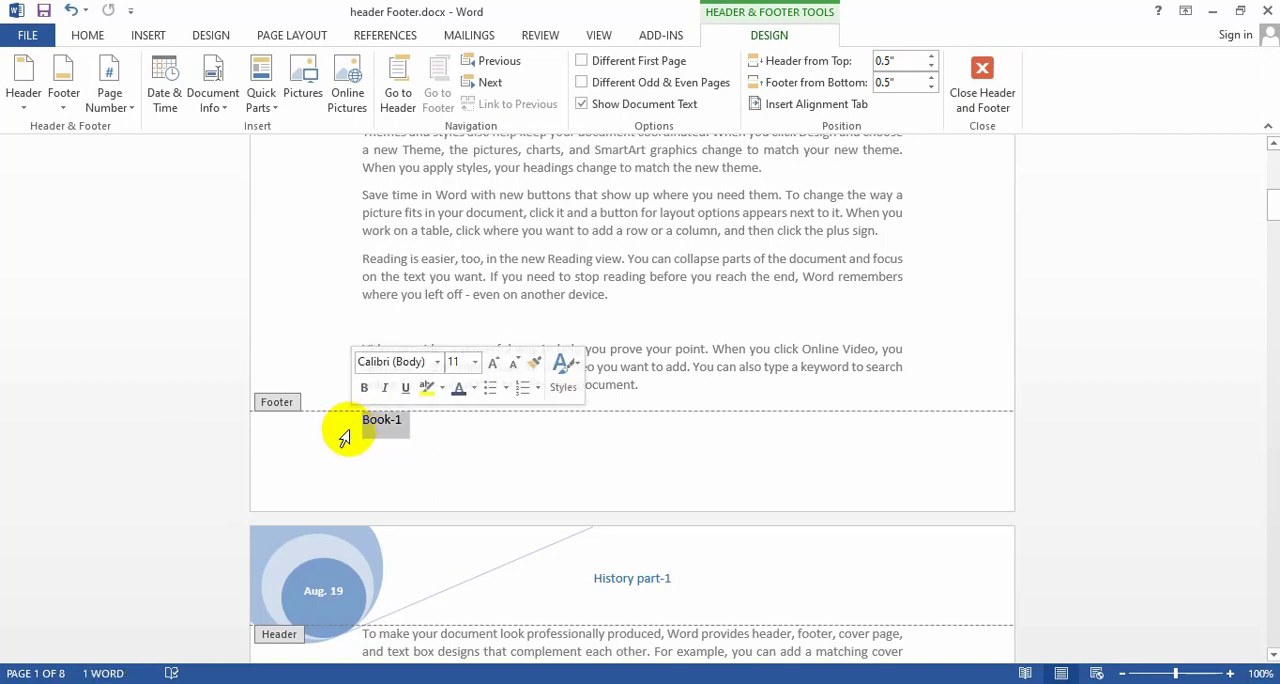
key("Delete")
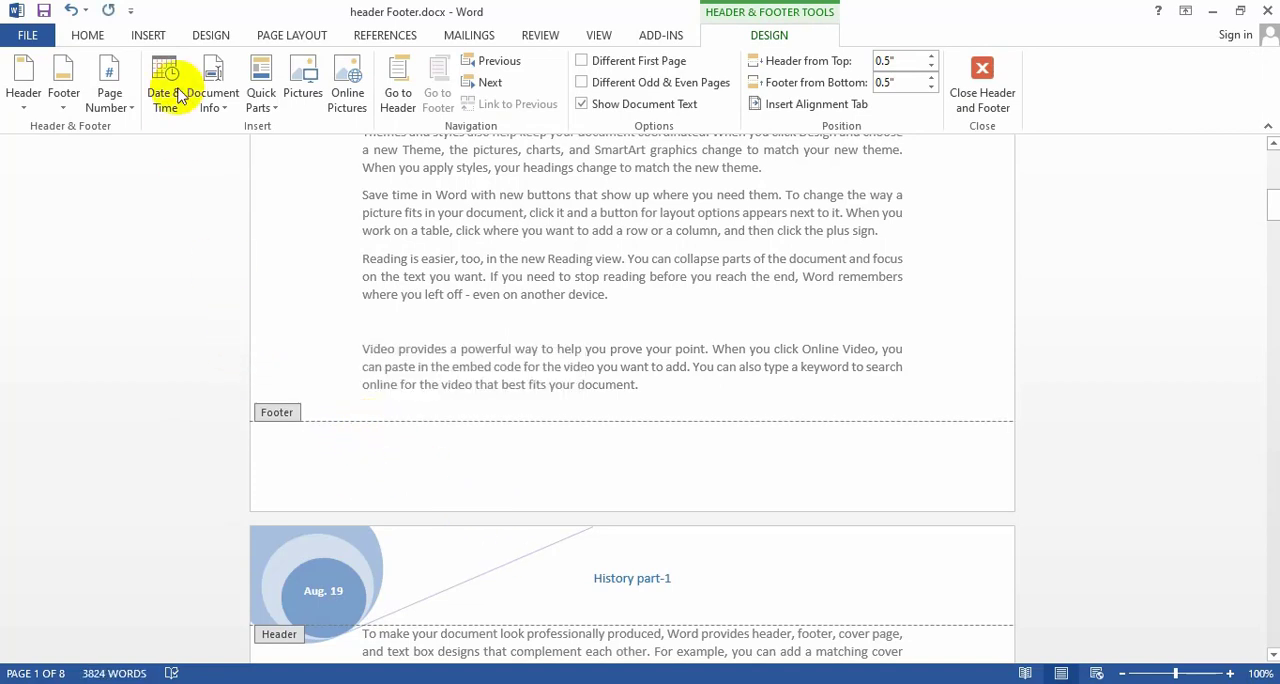
Choose to edit the empty footer and bring up the Quick Parts Field dialog for it.
left_click(146, 36)
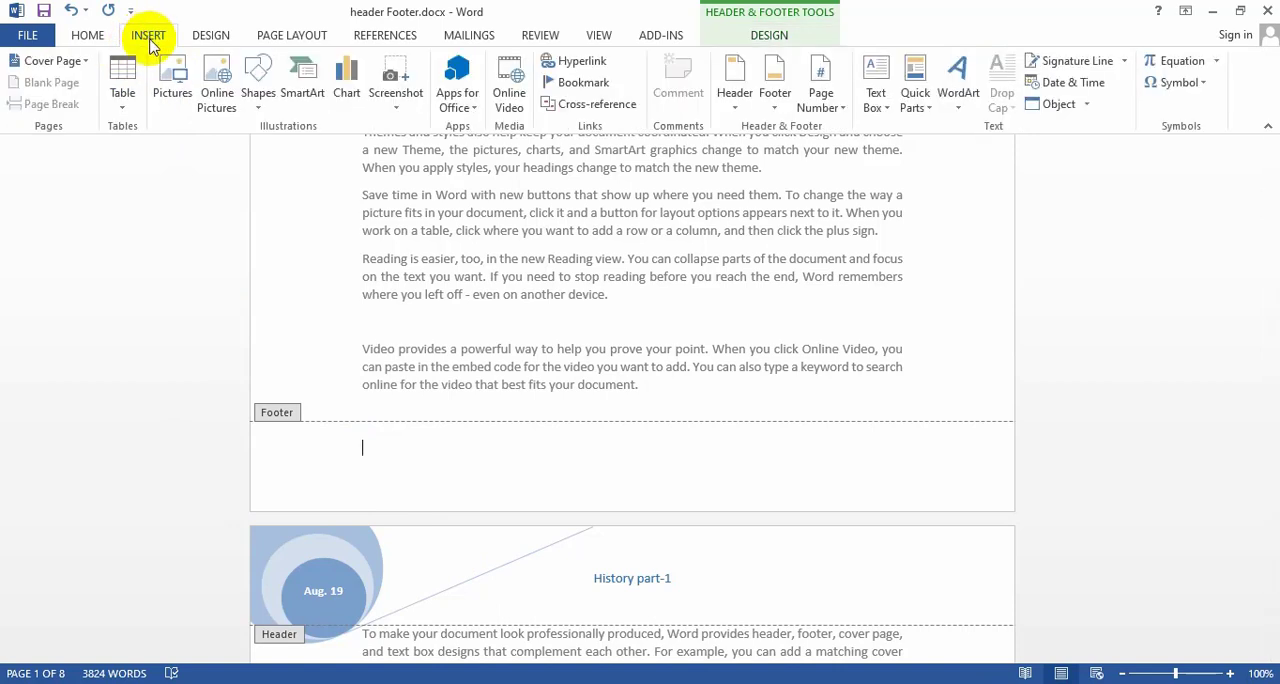
left_click(778, 100)
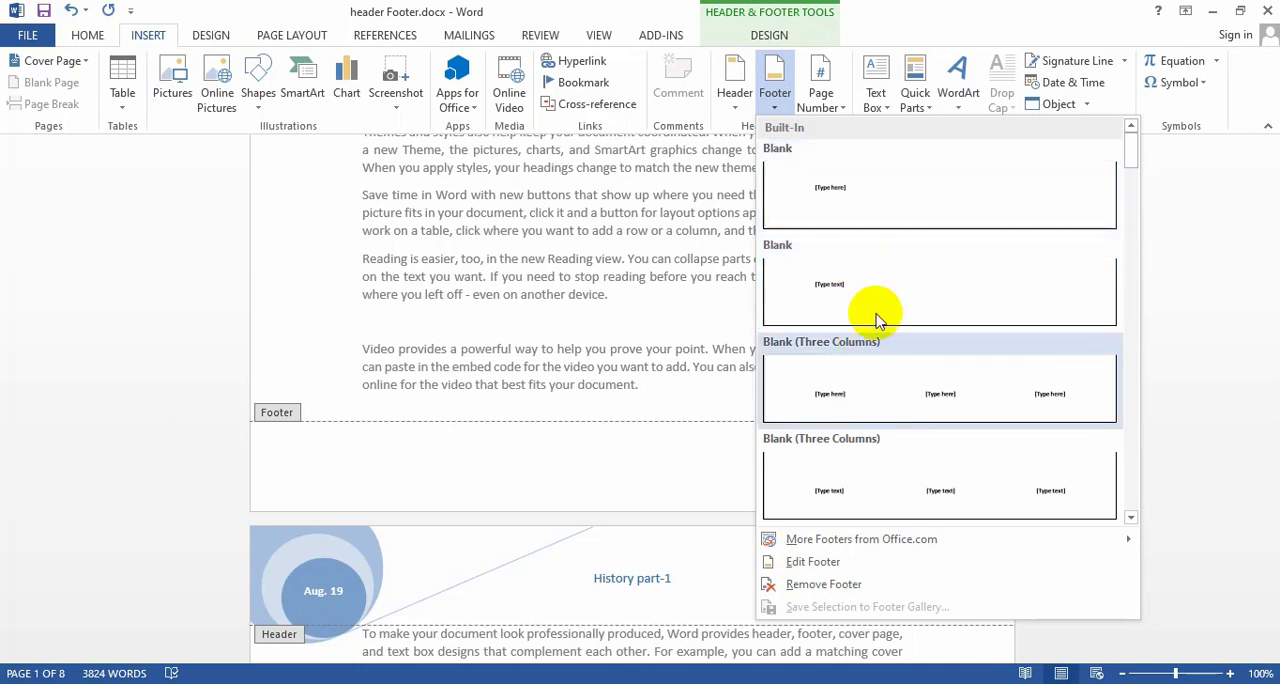
left_click(817, 564)
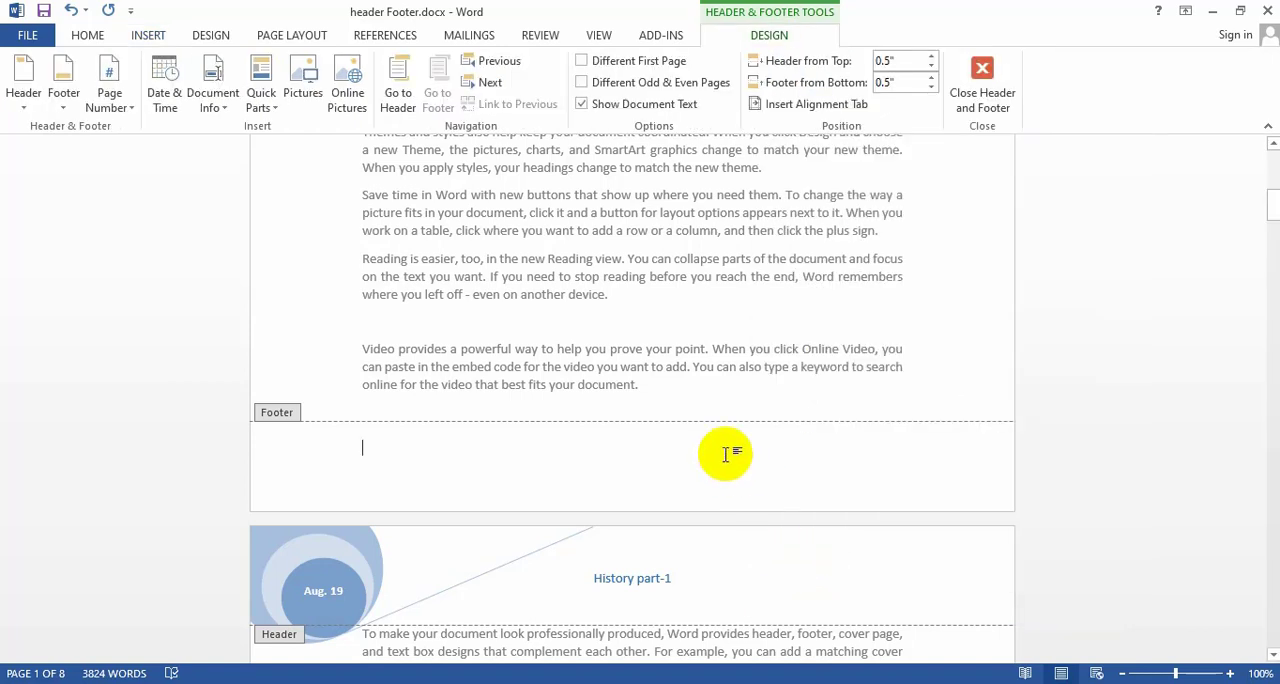
left_click(273, 112)
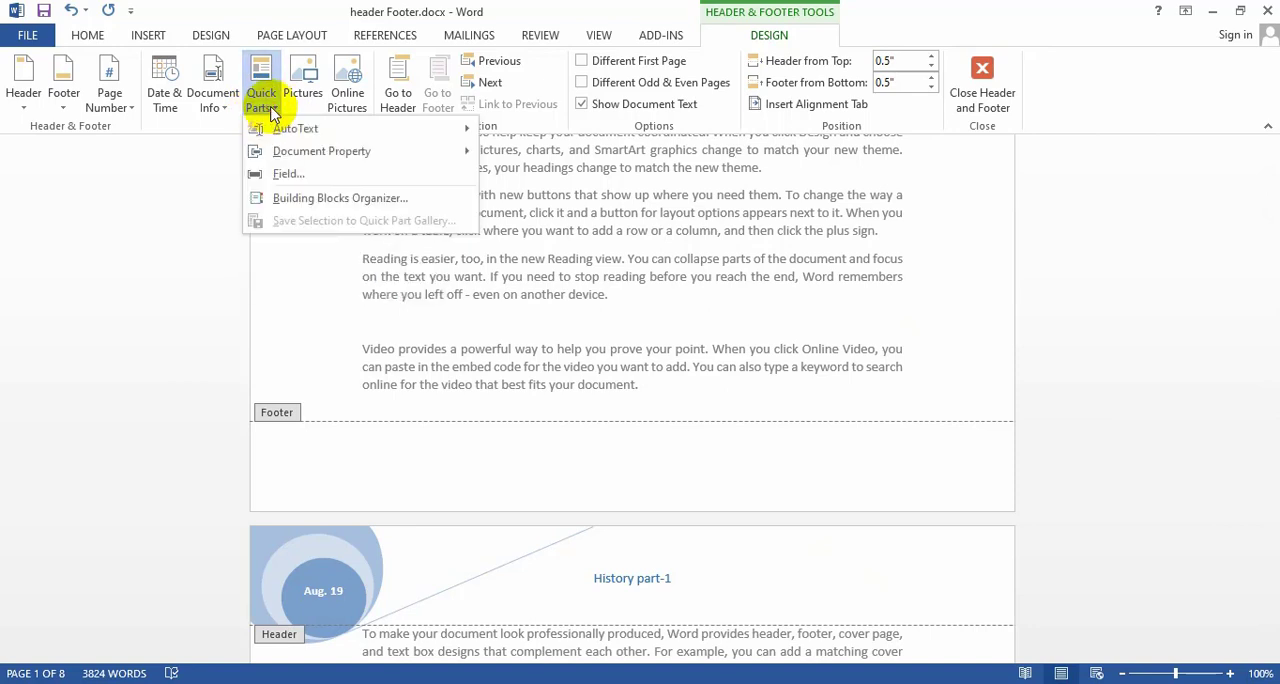
left_click(288, 174)
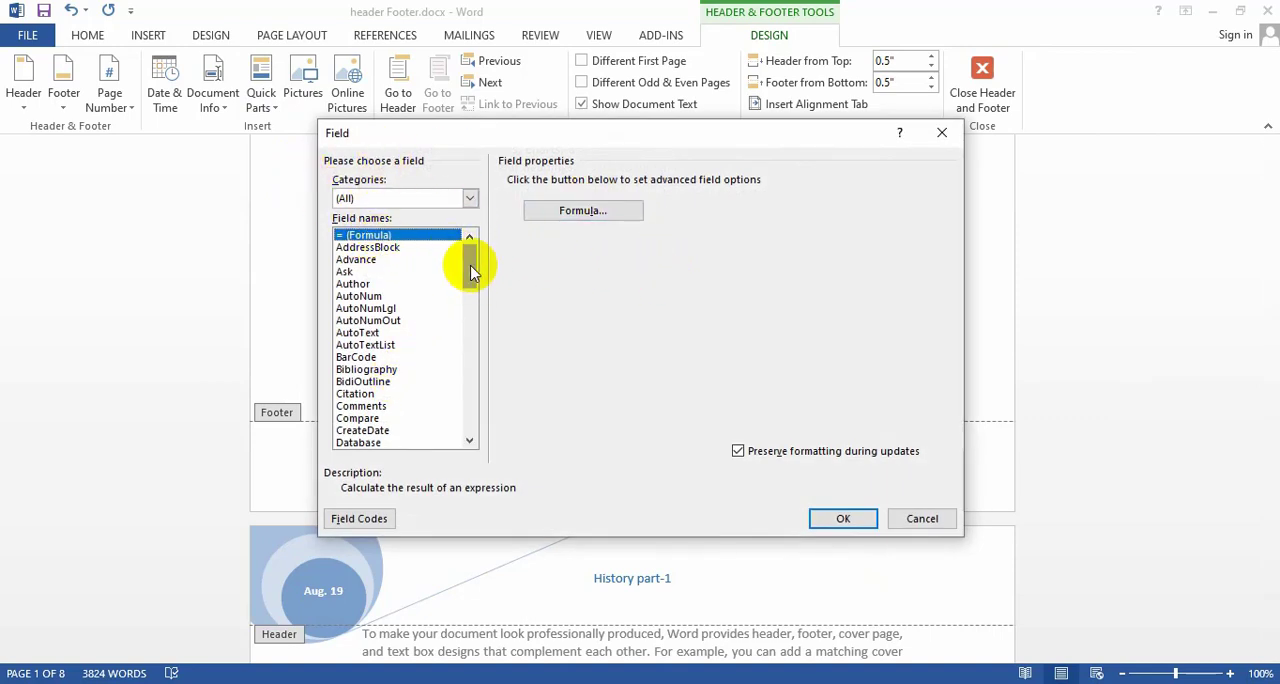
Insert a FileName field with the path added and First capital format in the footer, and return to the body text.
left_click_drag(470, 266, 471, 293)
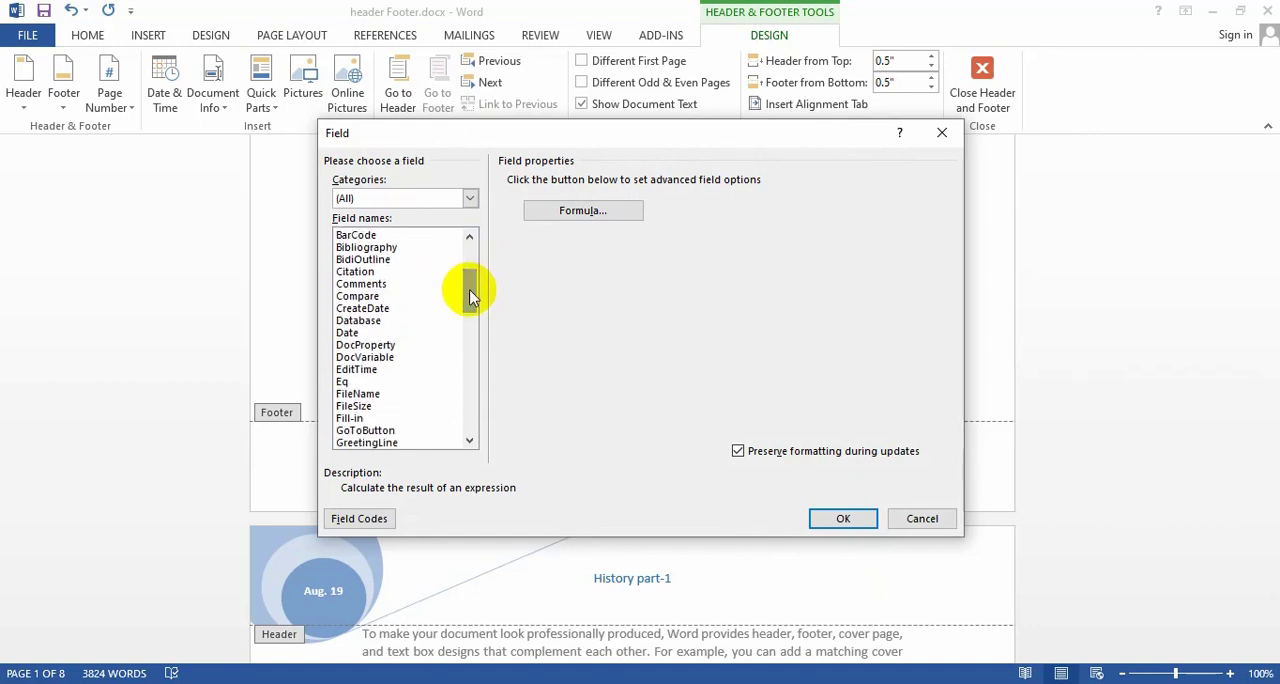
left_click(357, 393)
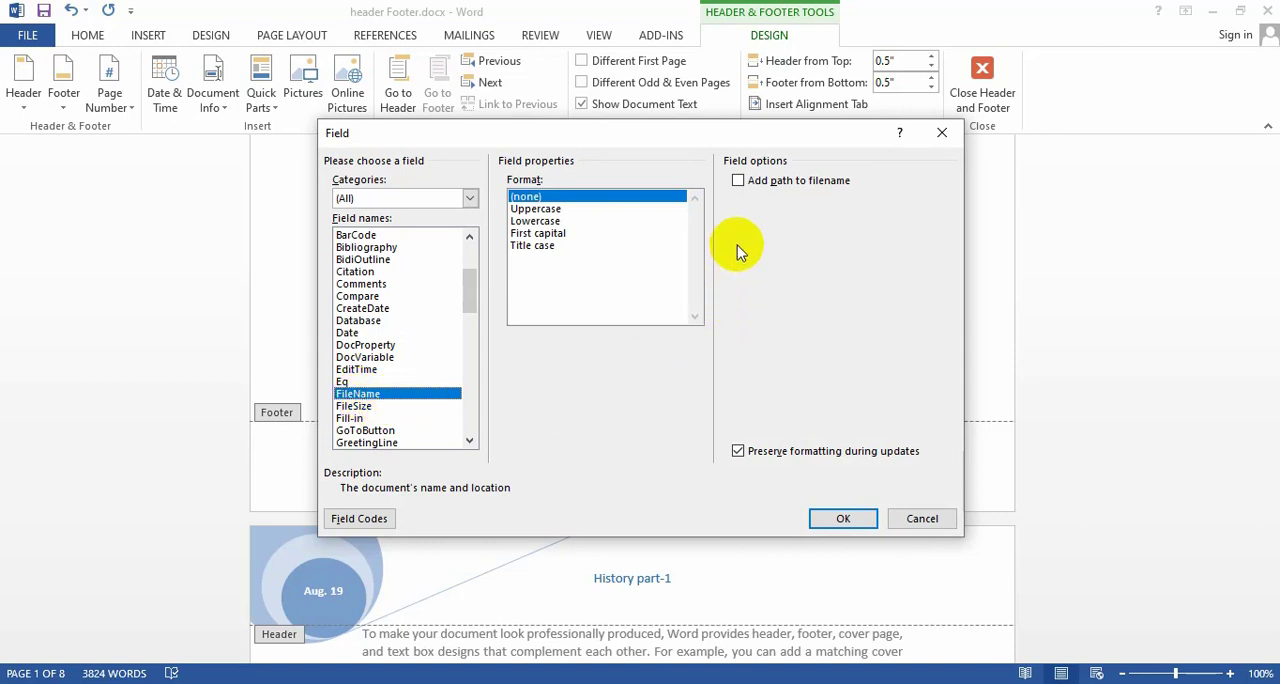
left_click(737, 181)
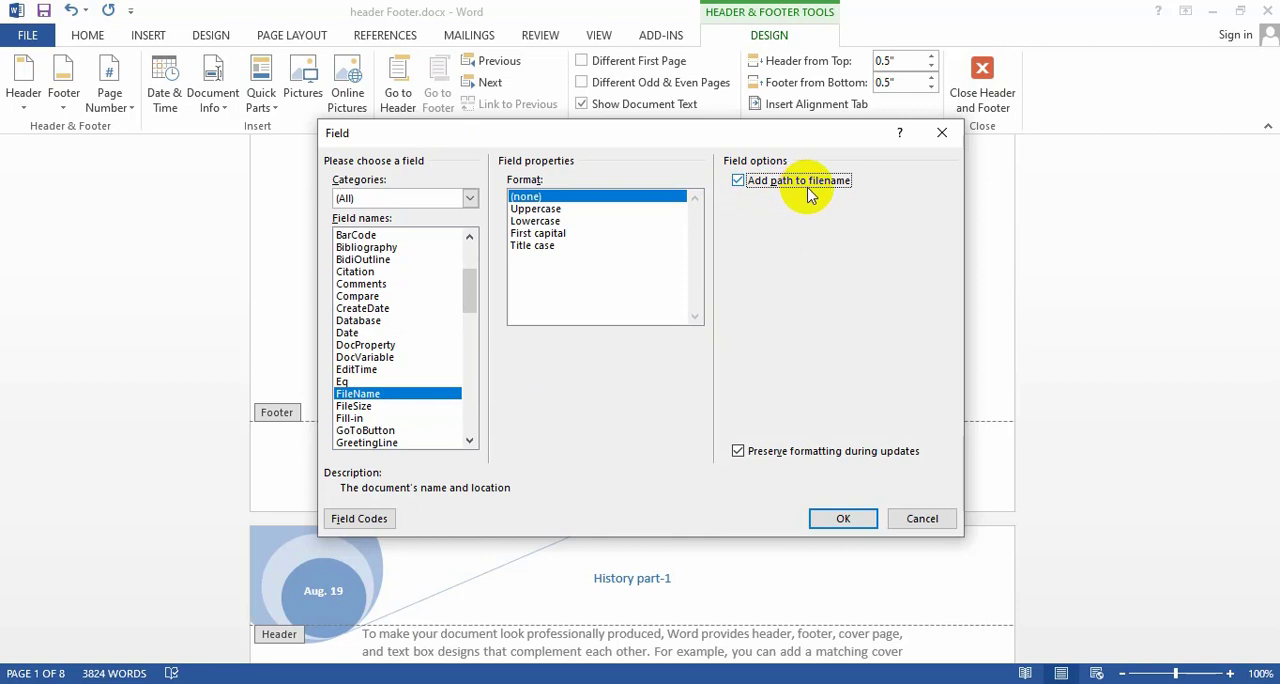
left_click(530, 234)
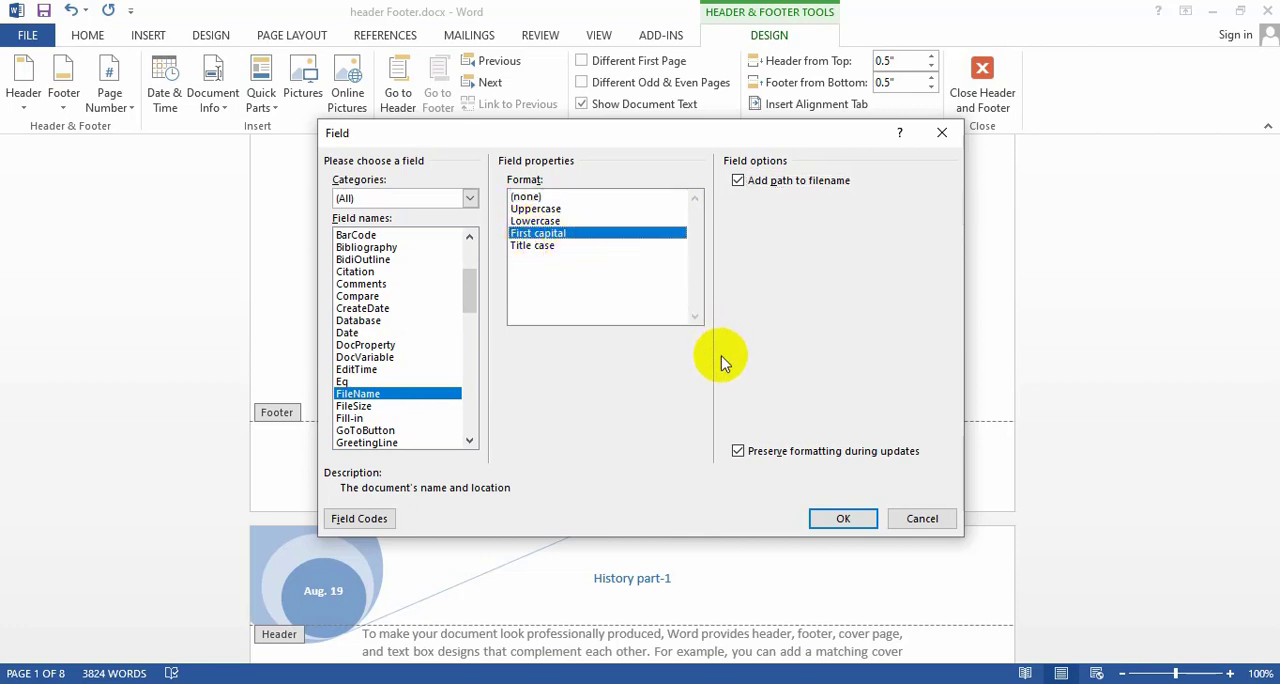
left_click(840, 519)
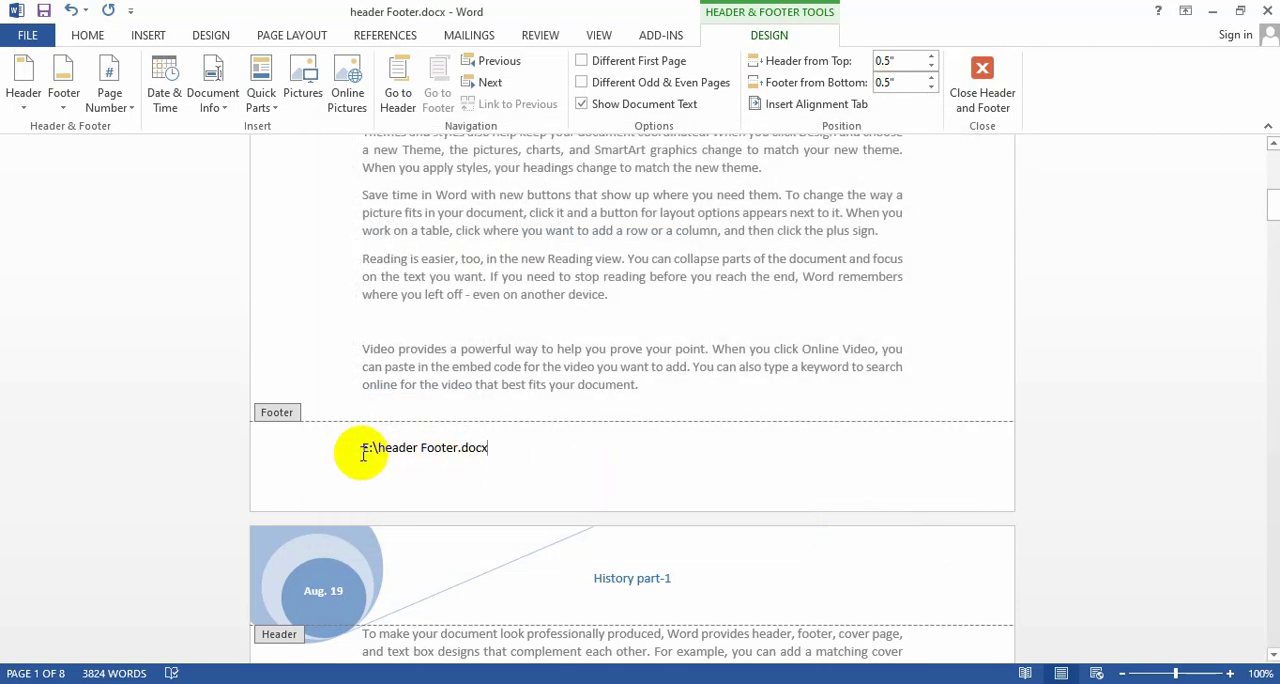
left_click_drag(348, 451, 500, 452)
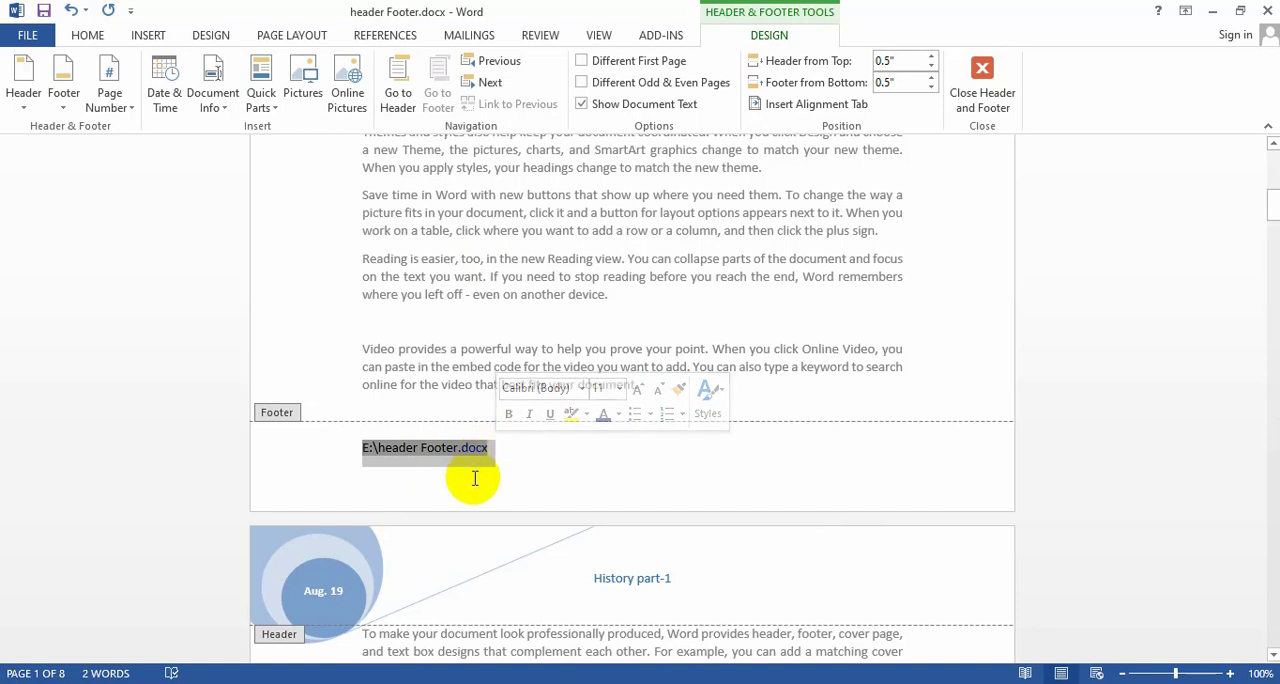
left_click(514, 452)
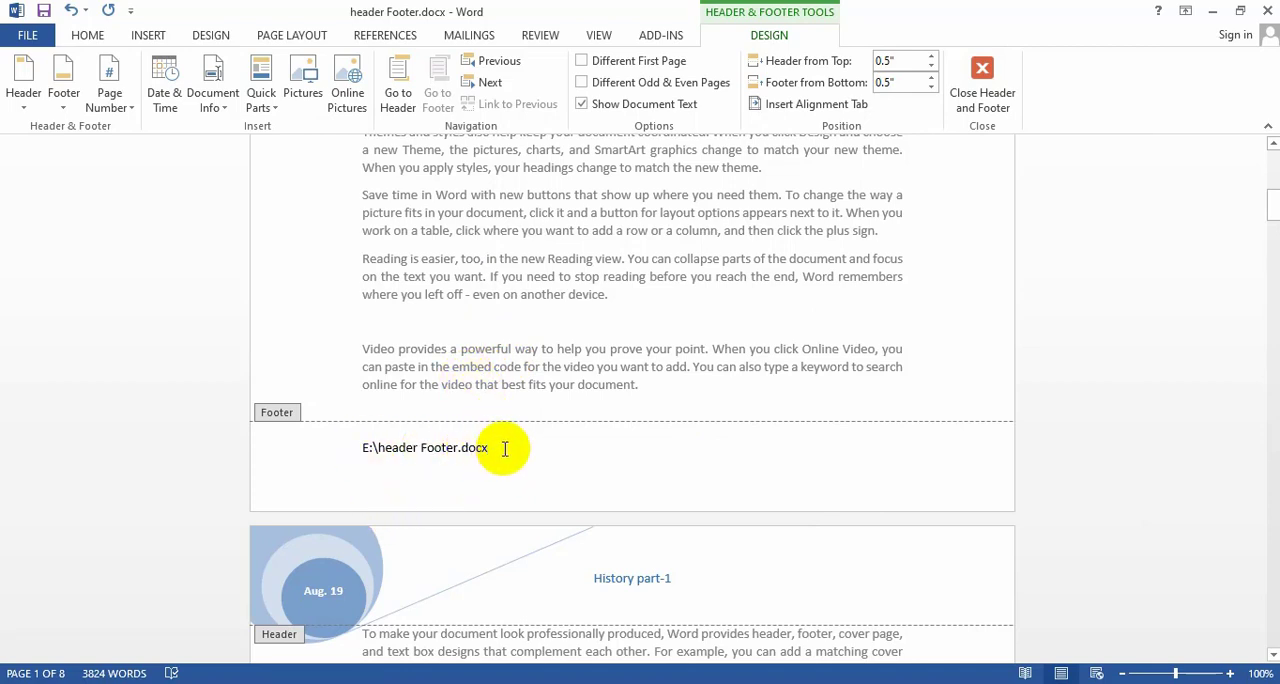
double_click(547, 294)
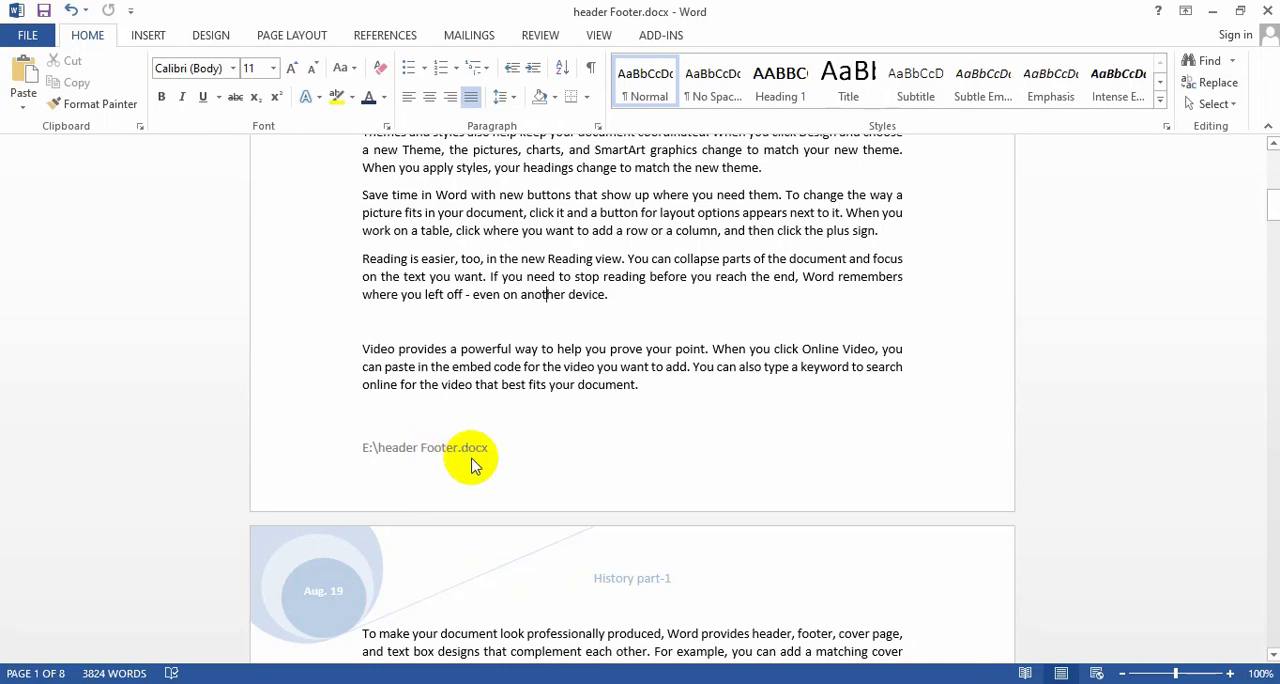
Reopen the first page's footer for editing and place the cursor after the file path.
key("alt")
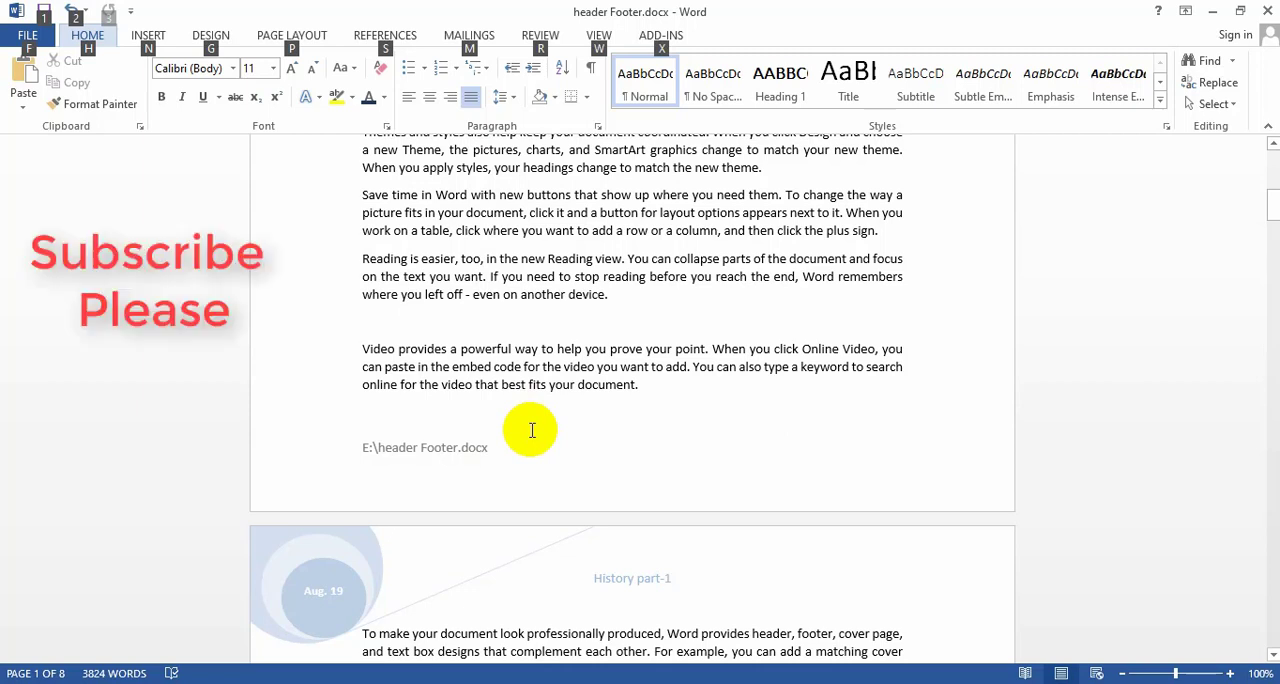
key("n")
scroll(580, 415, "up", 1)
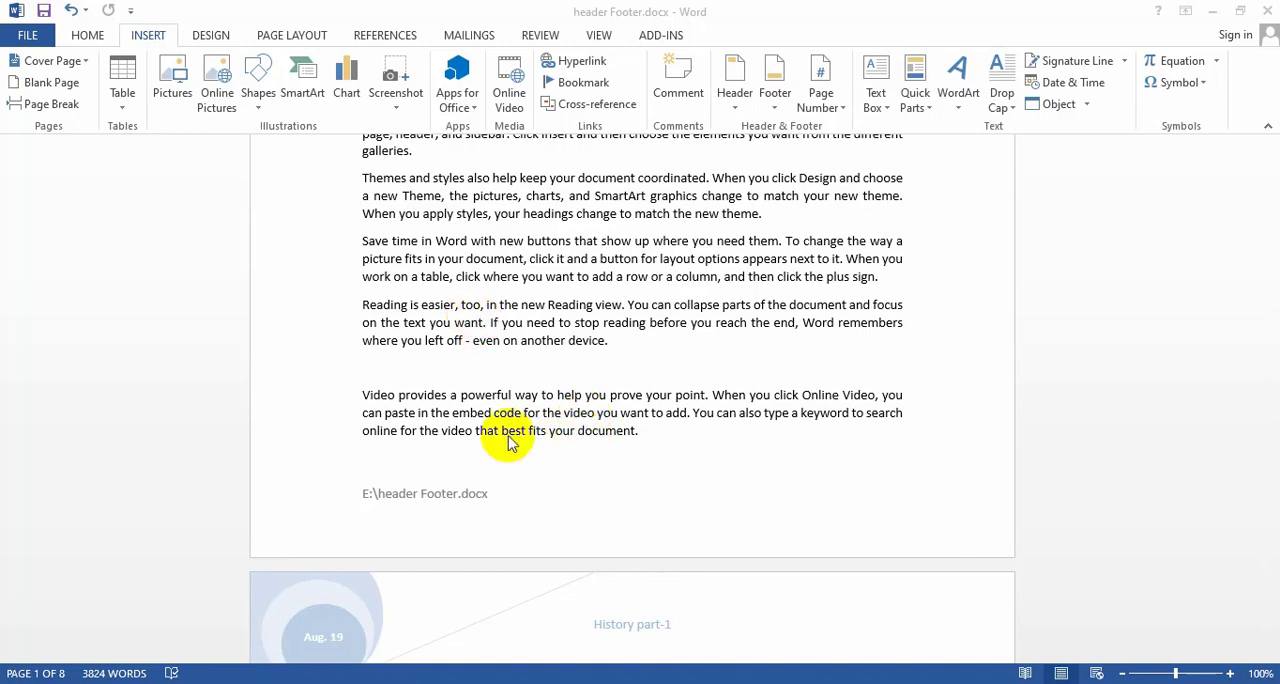
double_click(385, 500)
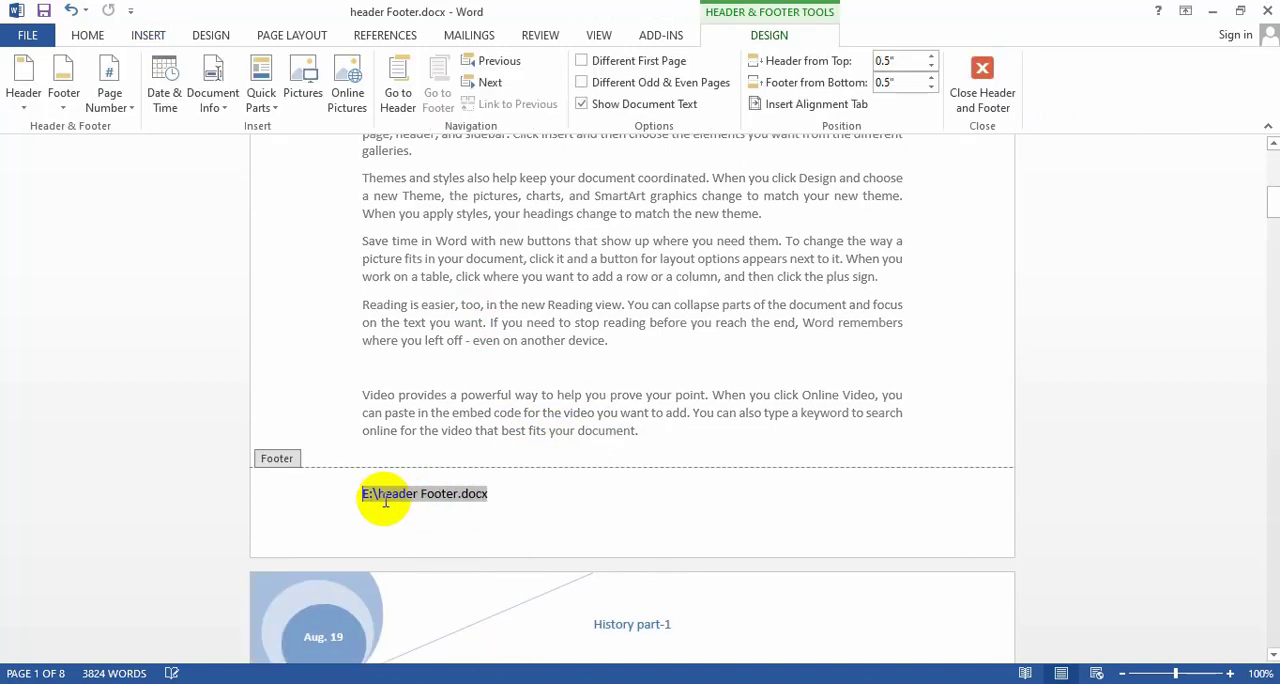
left_click(498, 500)
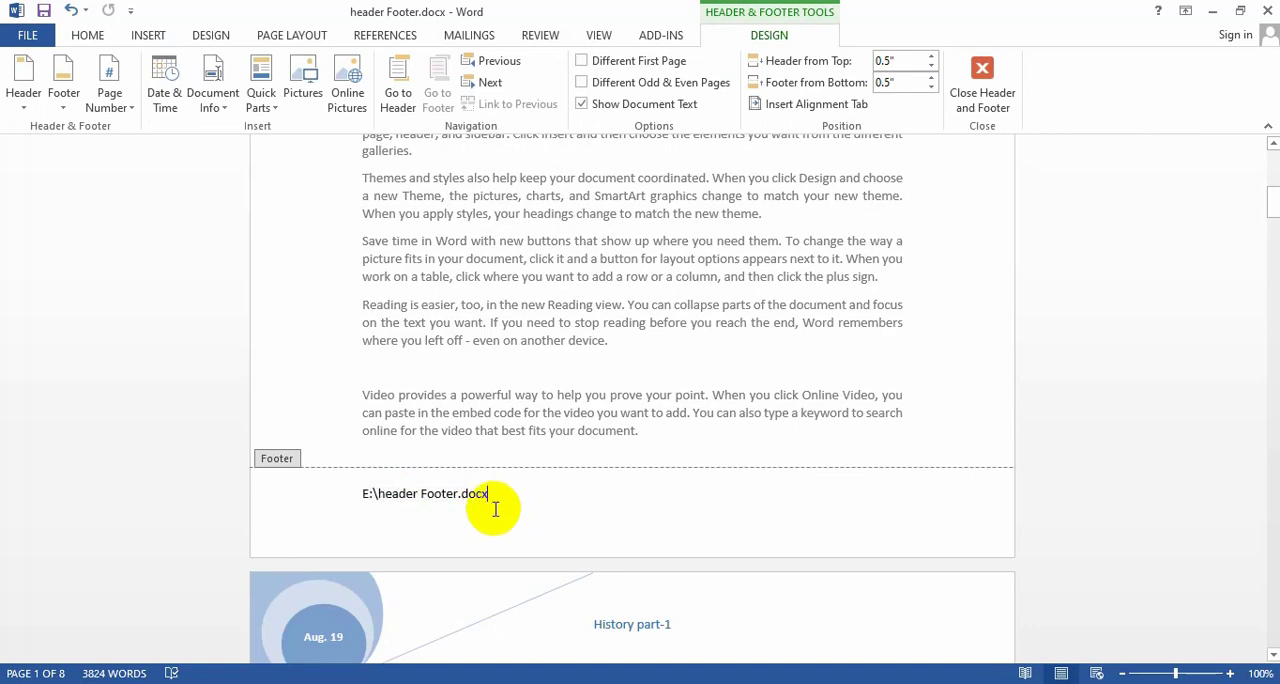
Check the file path footer on the following pages and return to the first page's footer.
scroll(500, 495, "down", 5)
scroll(508, 500, "down", 15)
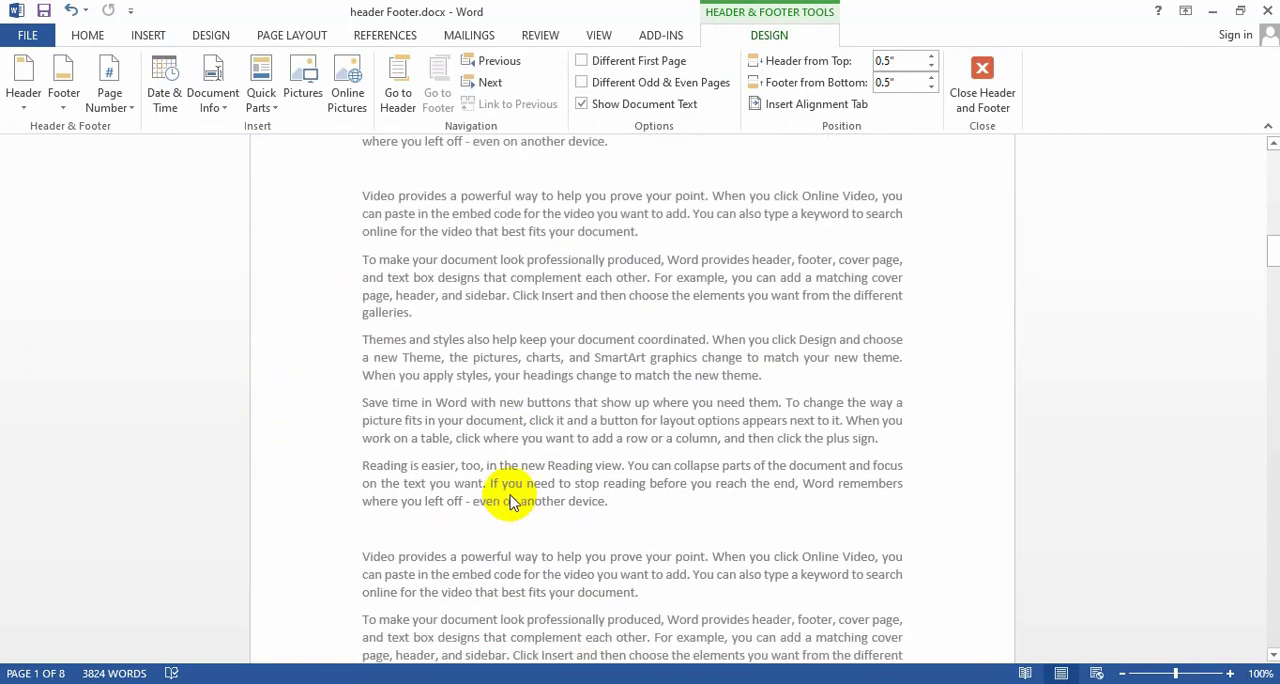
scroll(498, 560, "down", 12)
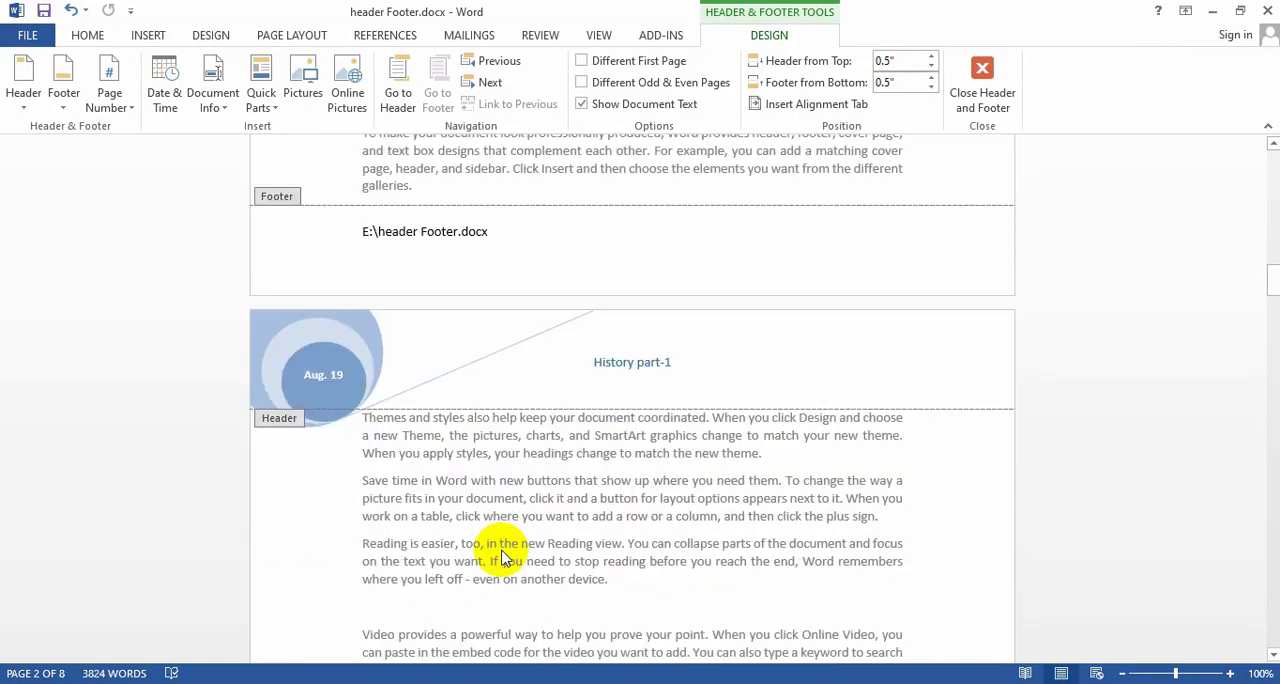
scroll(505, 557, "up", 10)
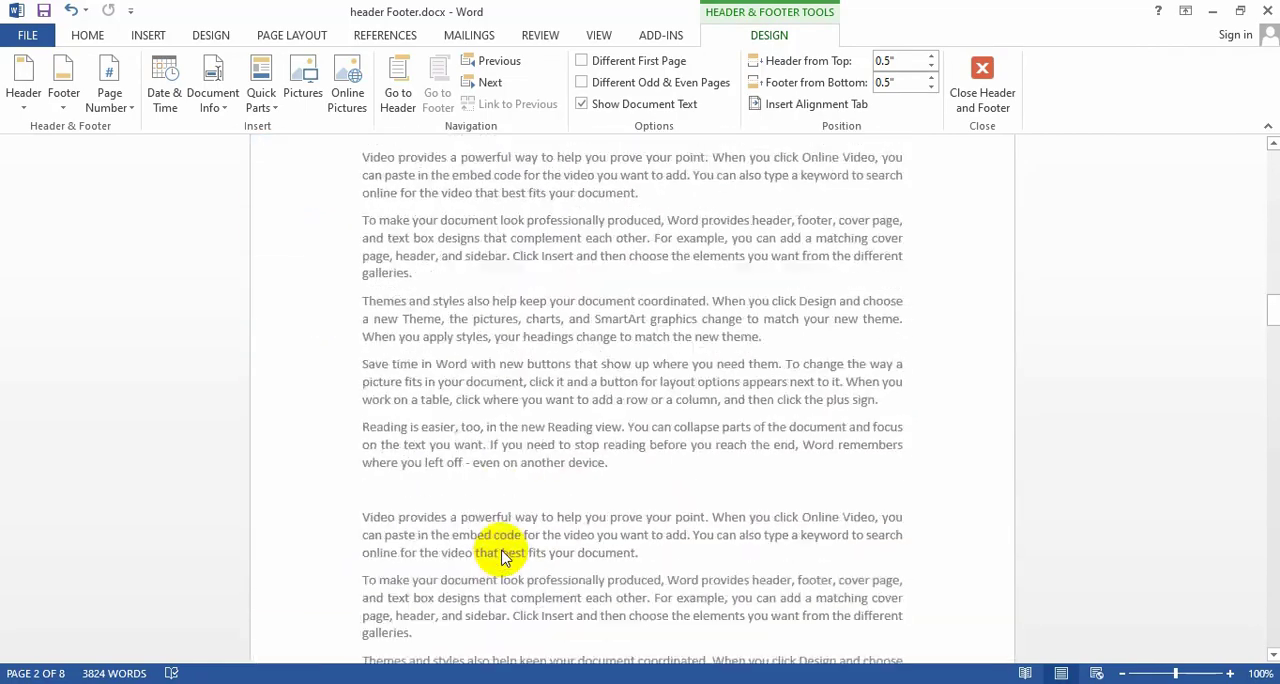
scroll(507, 540, "up", 5)
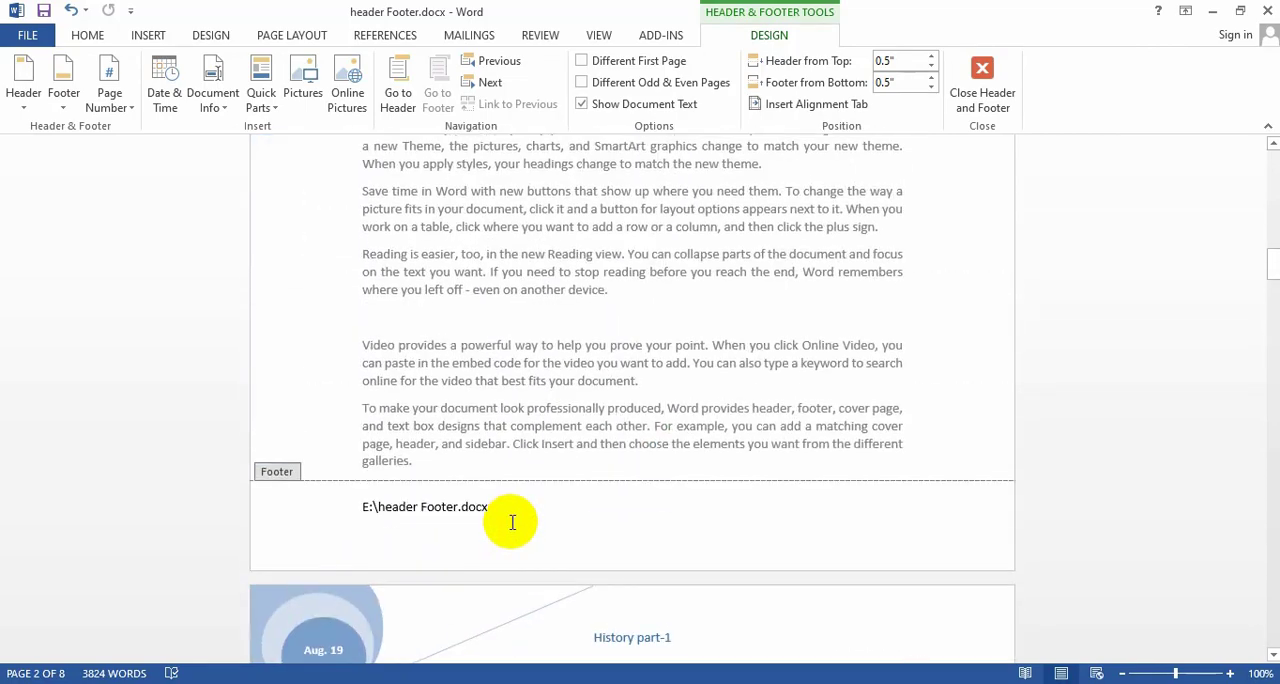
scroll(510, 510, "down", 1)
scroll(510, 510, "up", 9)
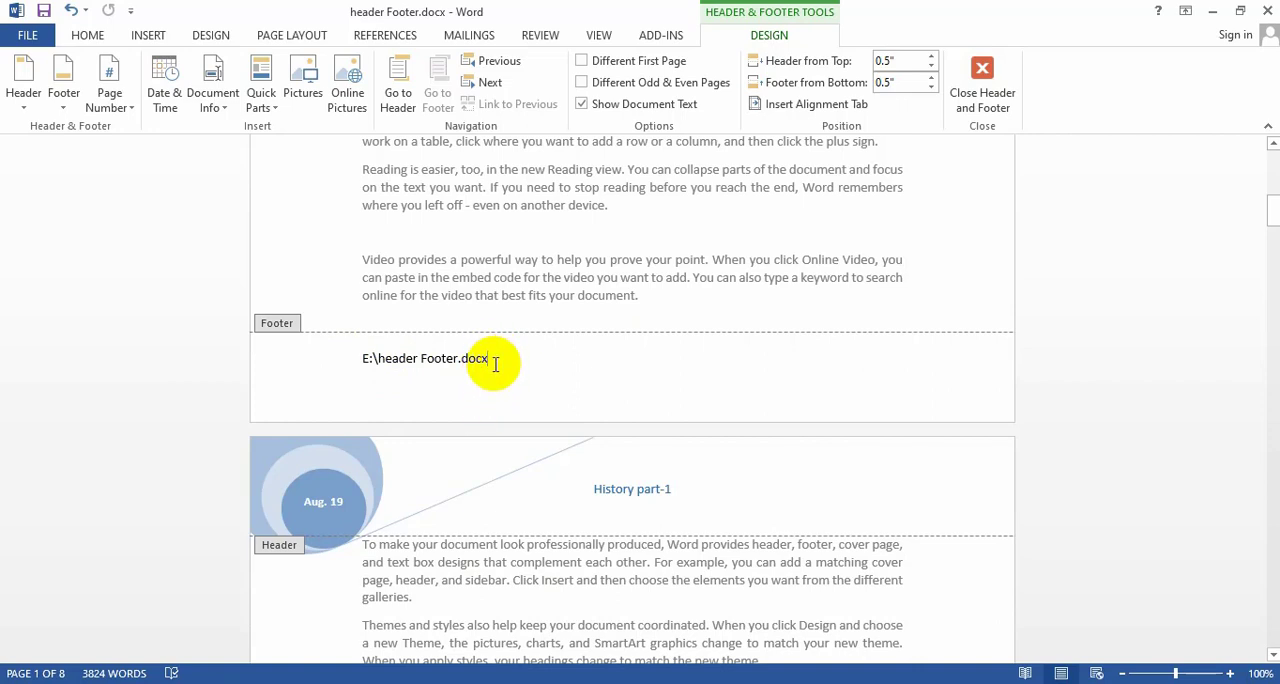
Insert a Plain Number page number at the current position after the footer's file path, and return to the body text.
double_click(505, 252)
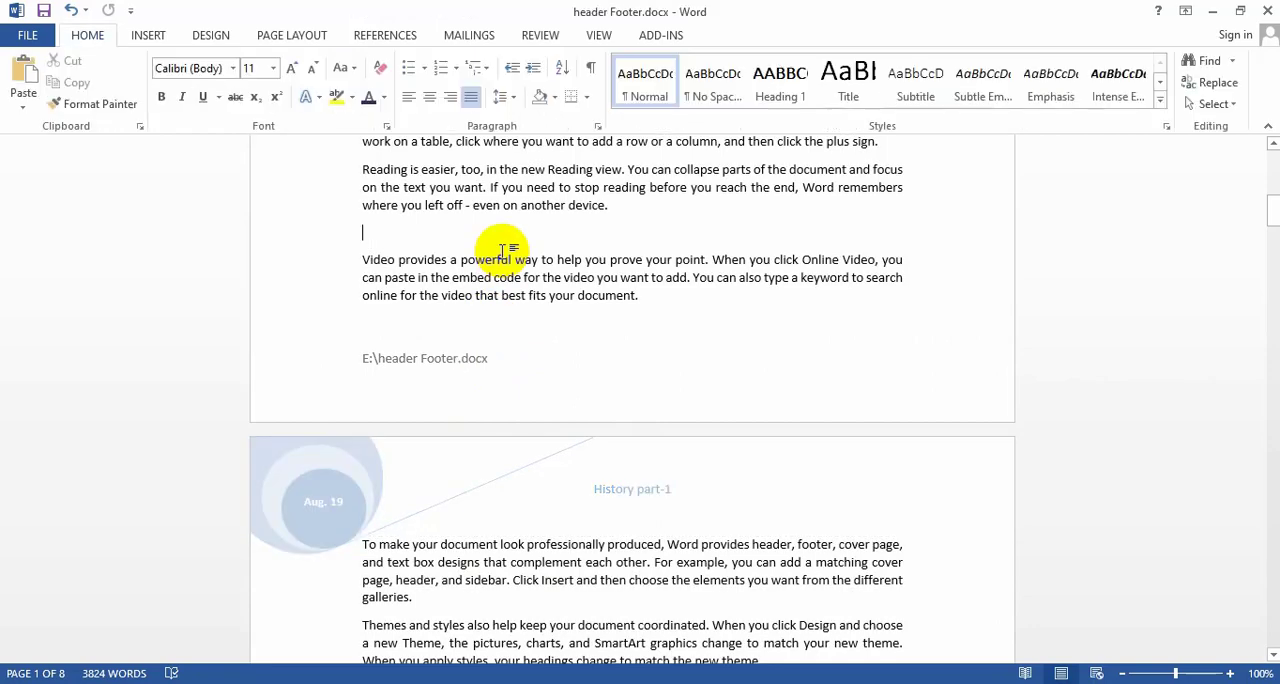
left_click(505, 362)
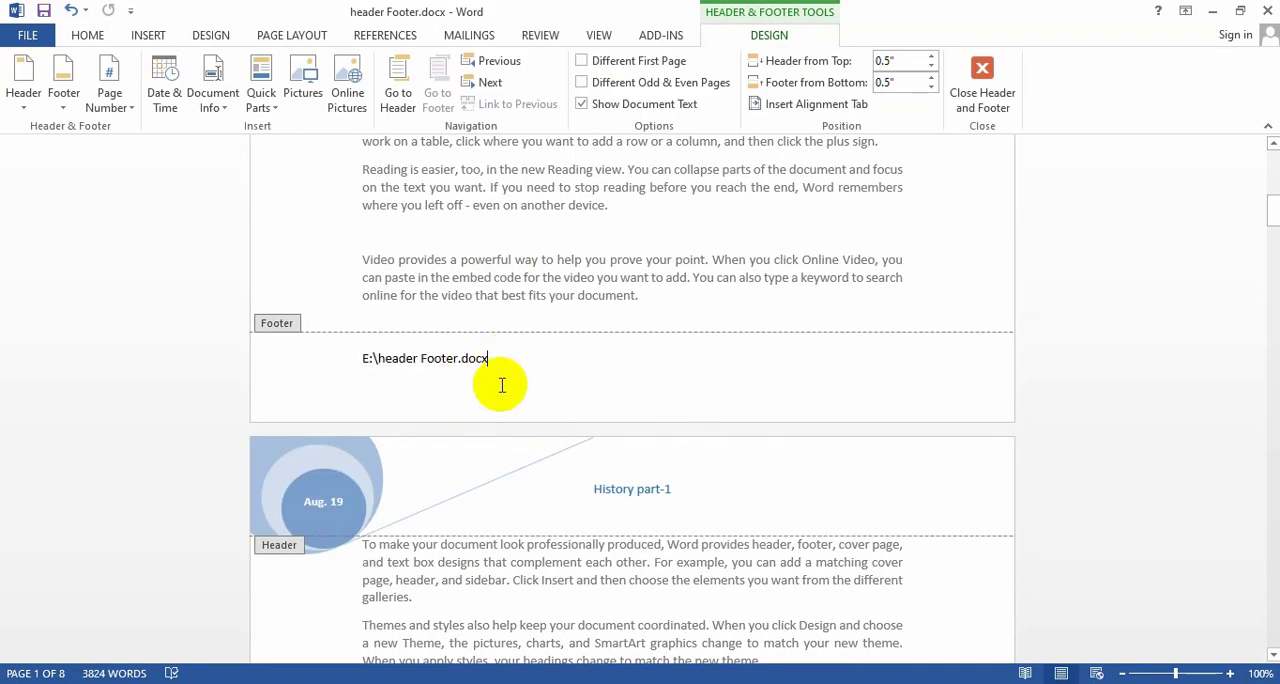
left_click(148, 38)
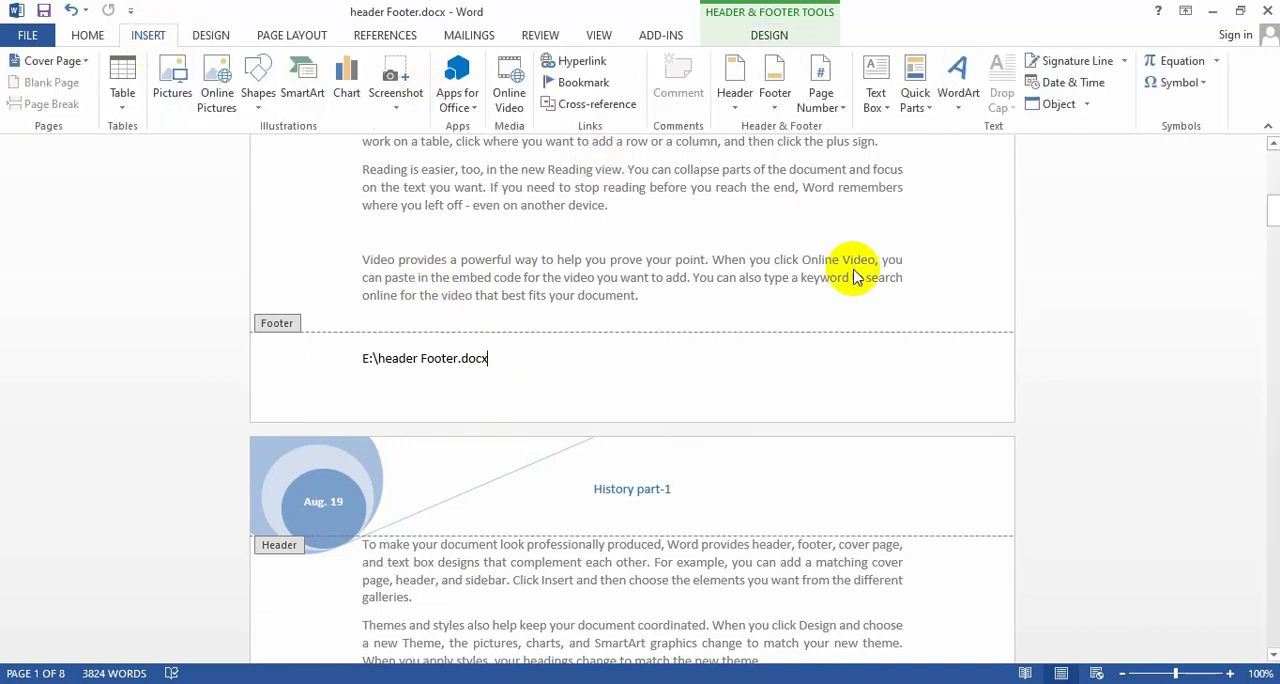
left_click(843, 117)
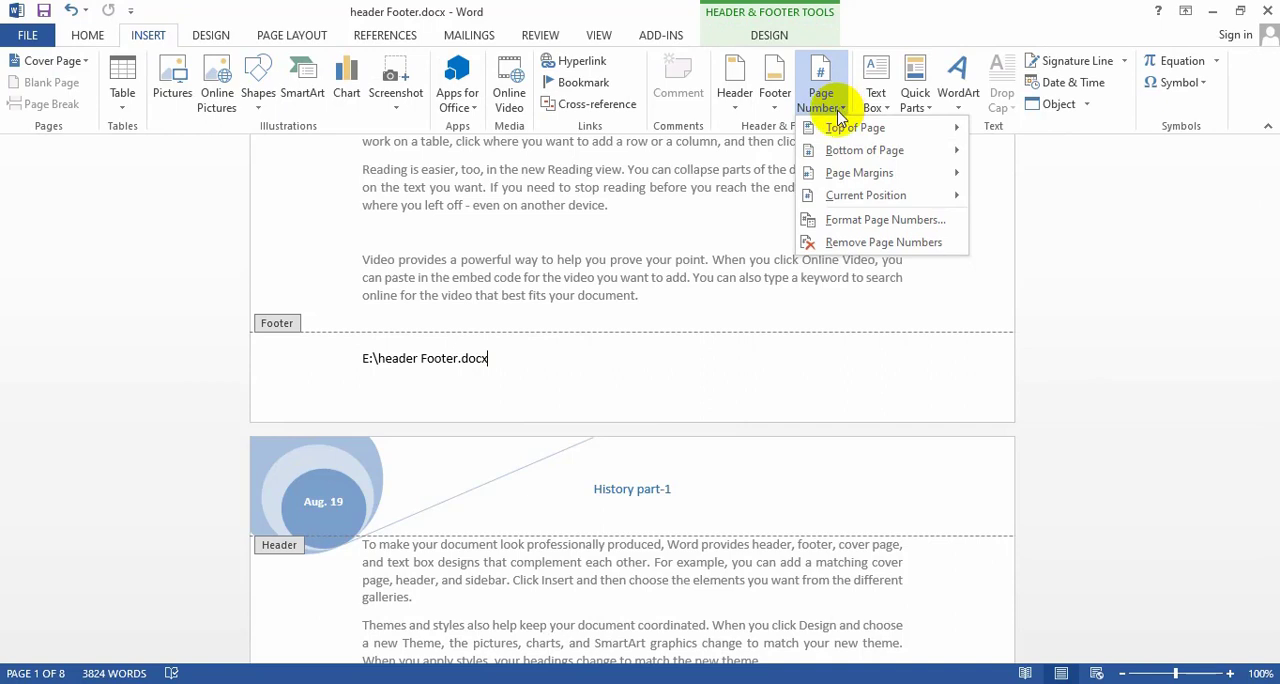
mouse_move(886, 195)
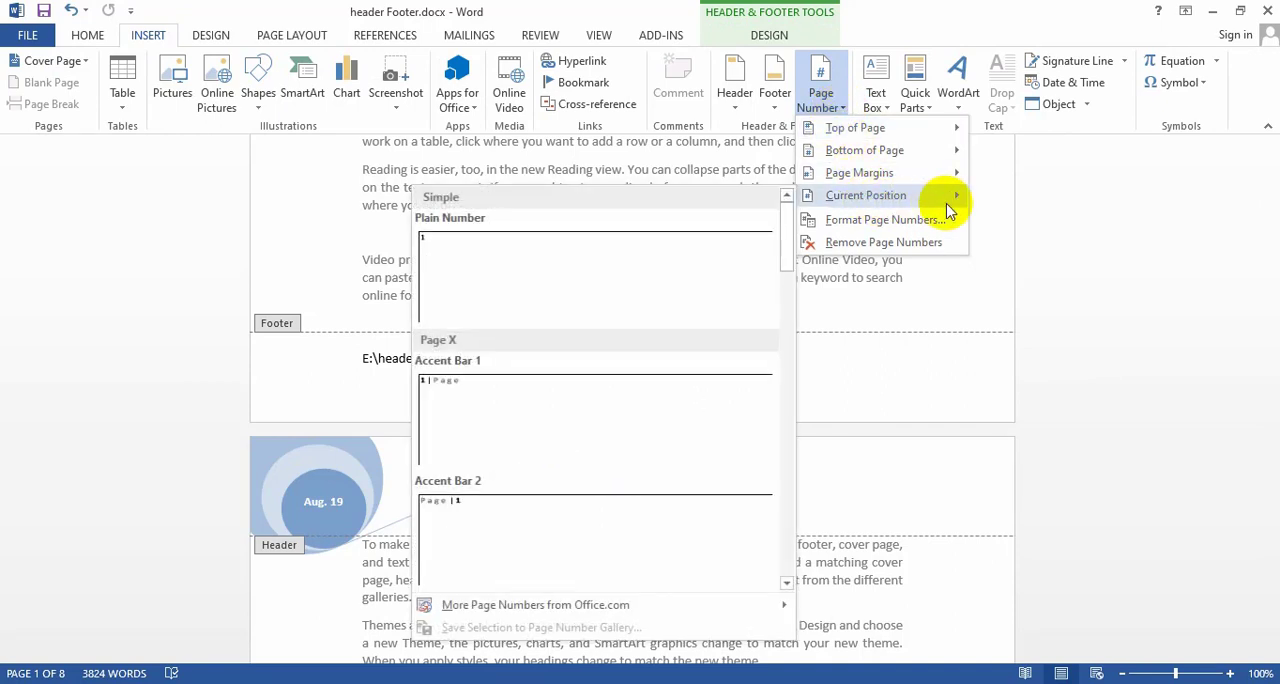
left_click(474, 256)
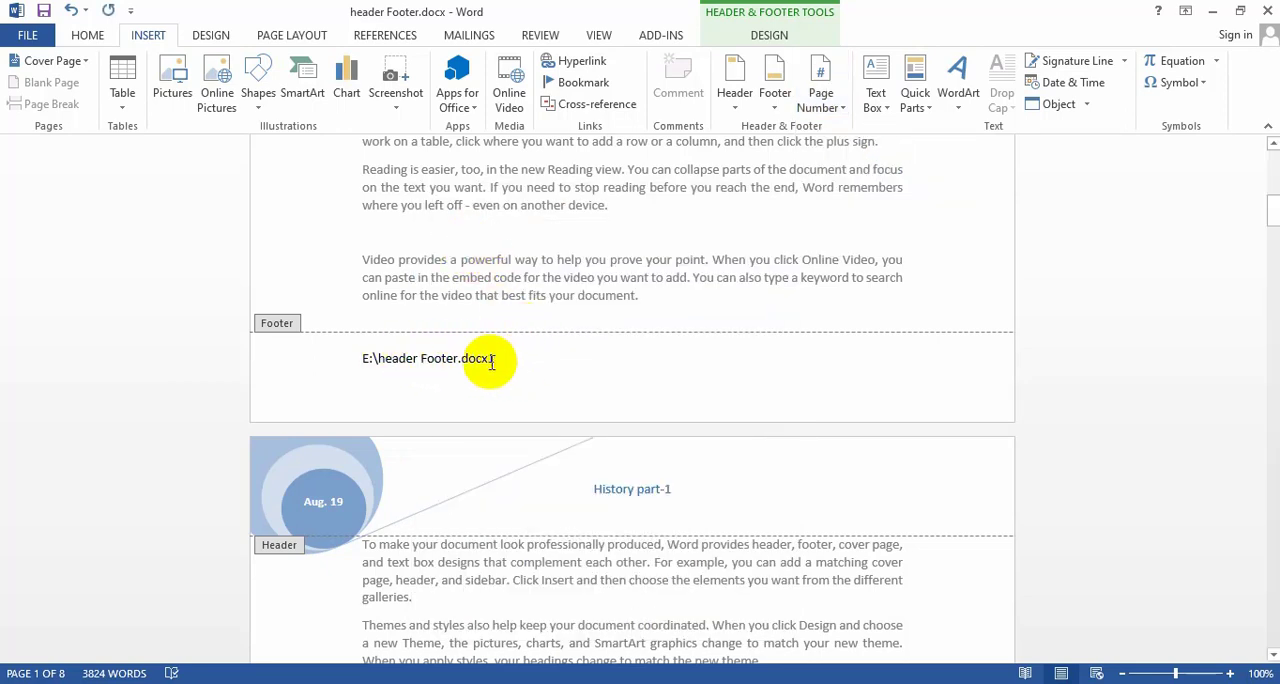
double_click(597, 240)
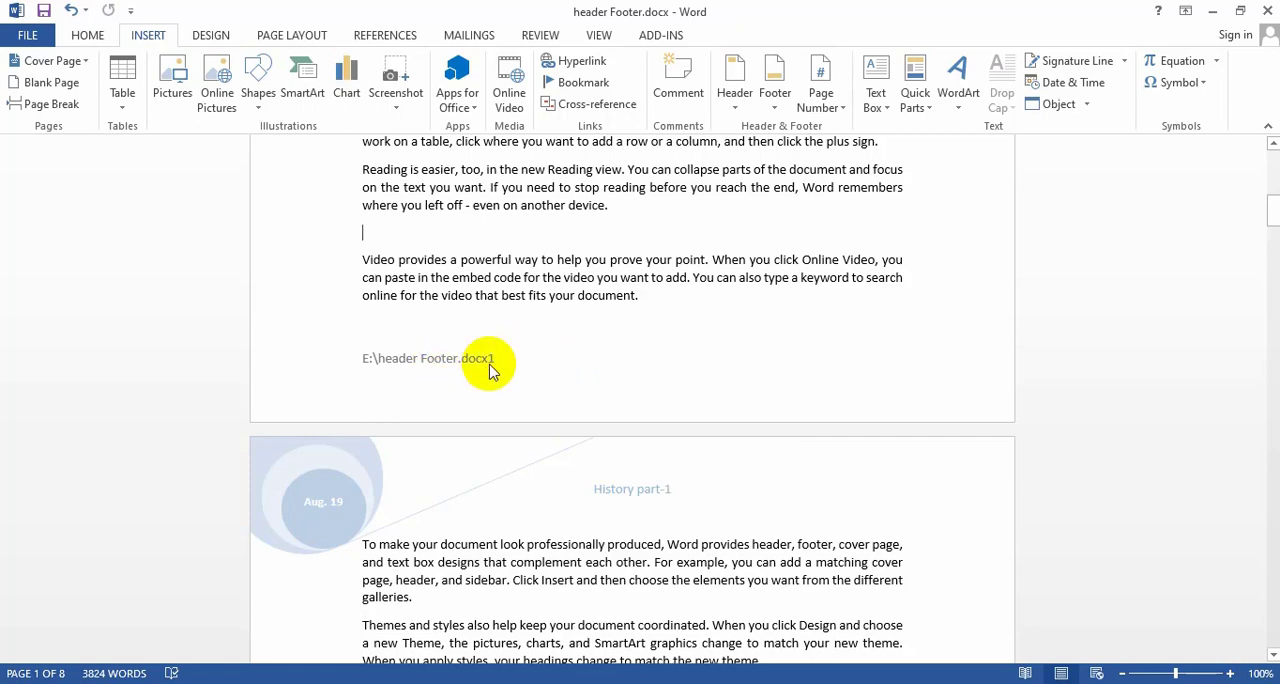
Set the whole footer text on page 3, file path and page number, to font size 14 and return to the body text.
scroll(510, 375, "down", 2)
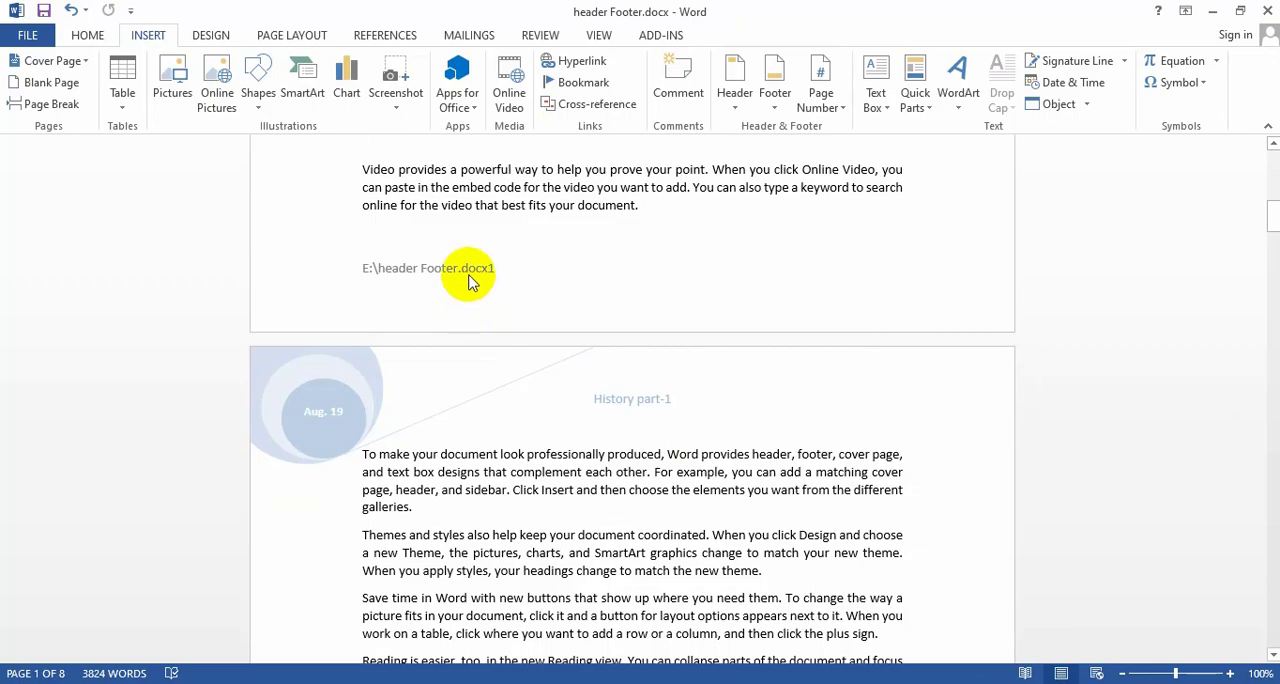
scroll(480, 275, "down", 10)
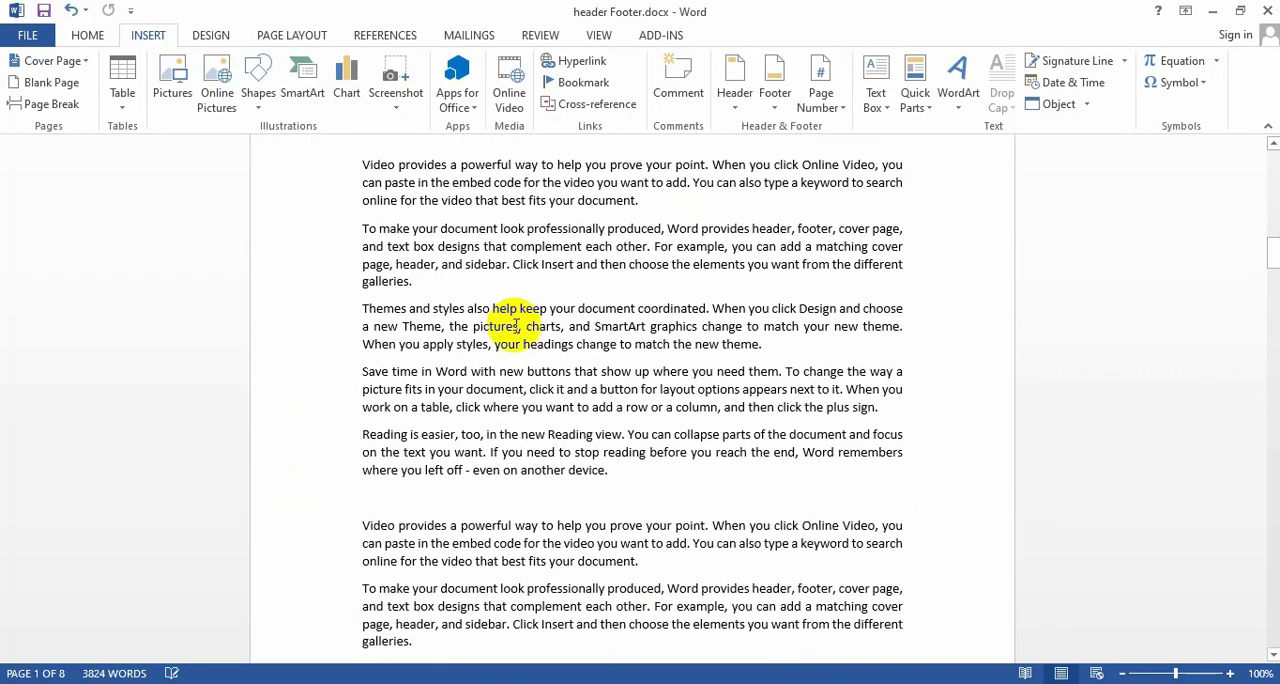
scroll(510, 330, "down", 15)
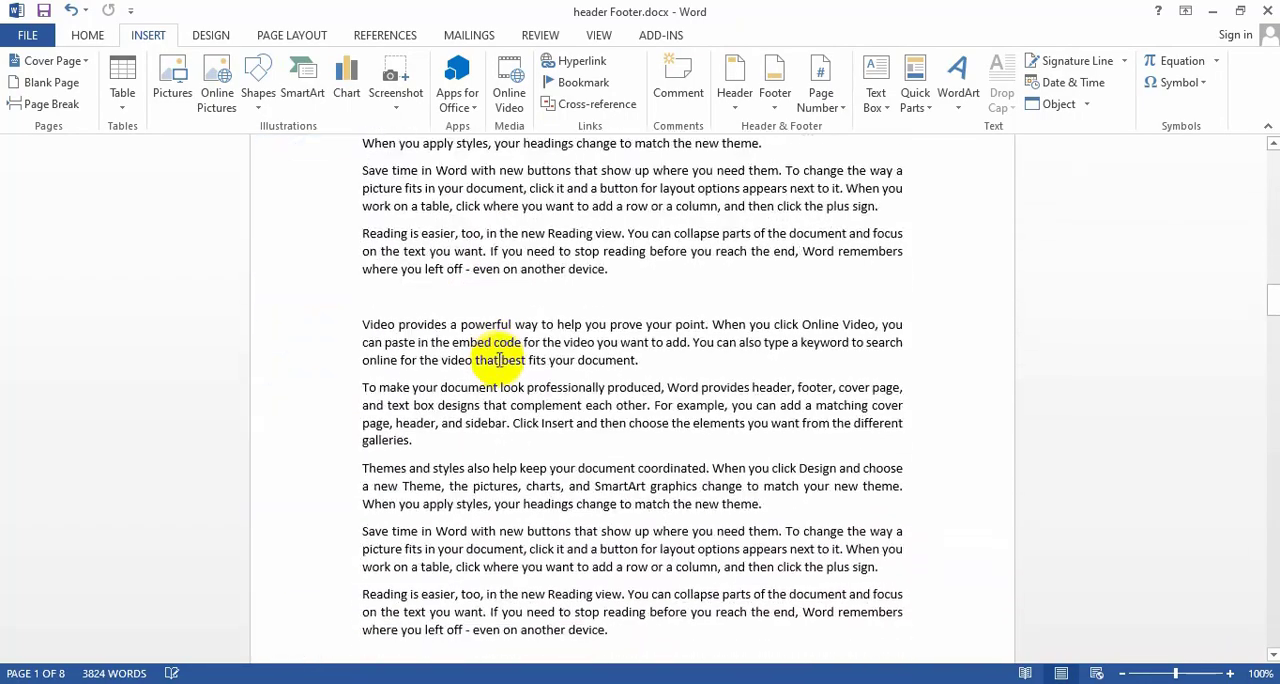
scroll(490, 380, "down", 10)
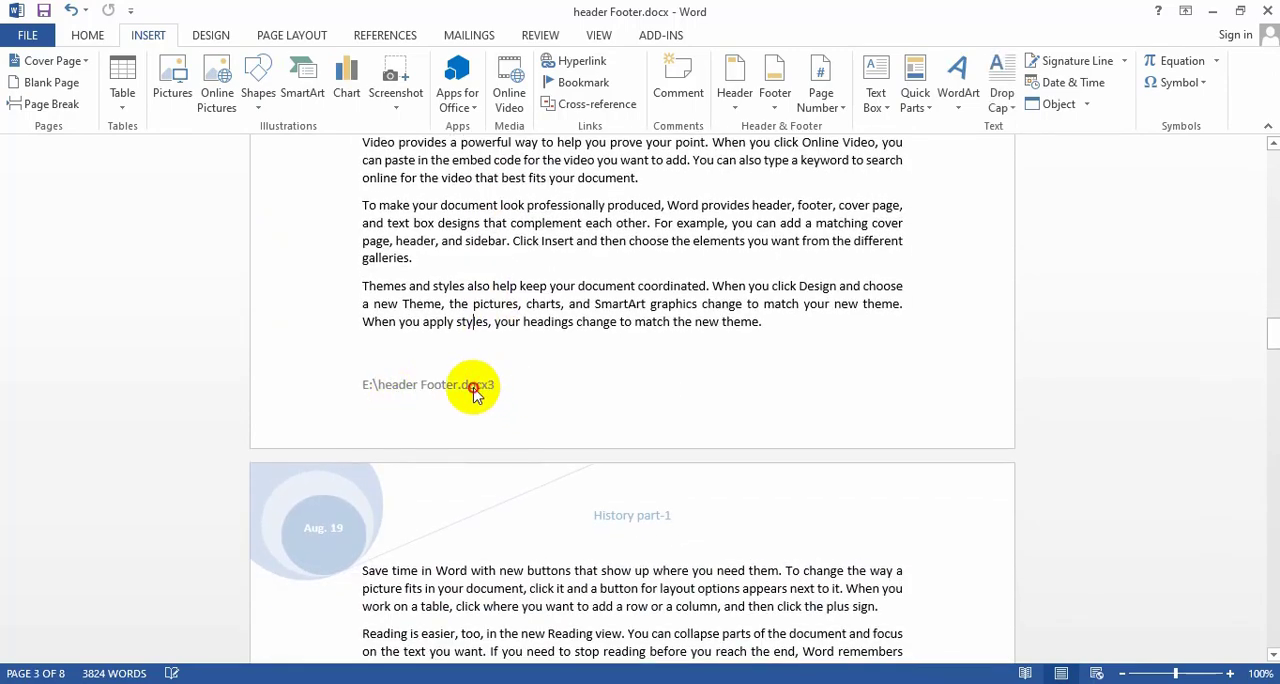
double_click(474, 390)
left_click_drag(500, 386, 357, 391)
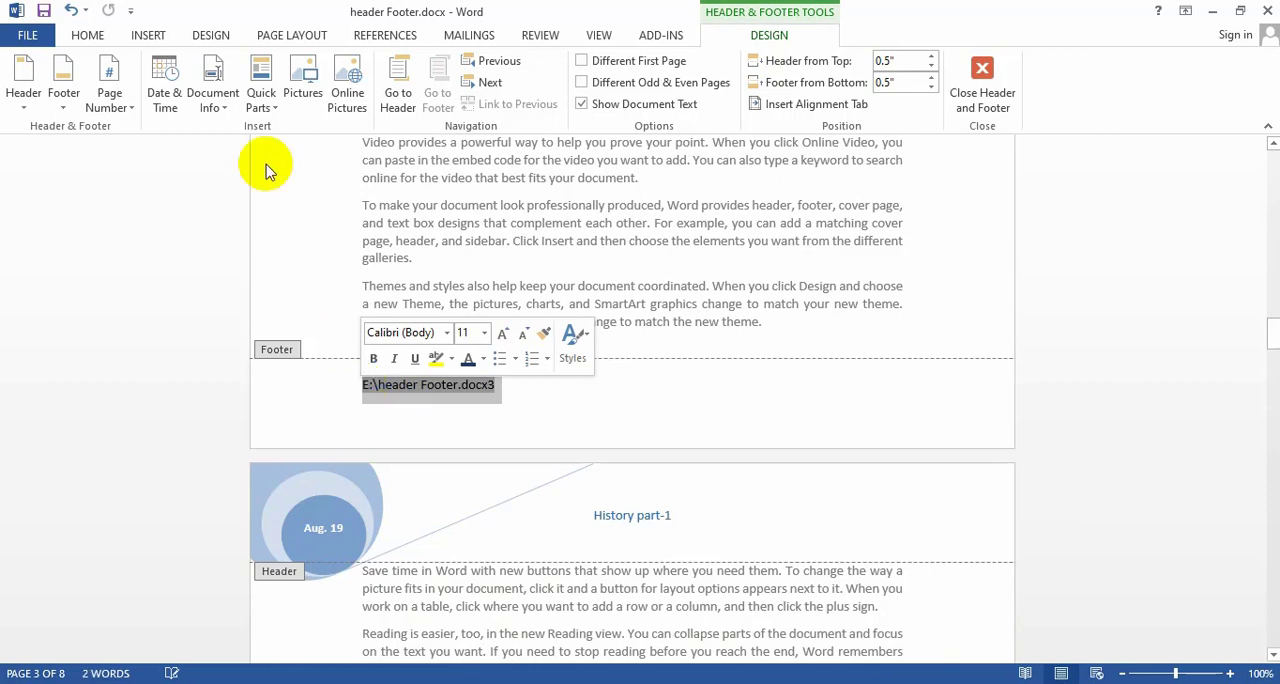
left_click(145, 35)
left_click(88, 35)
left_click(274, 68)
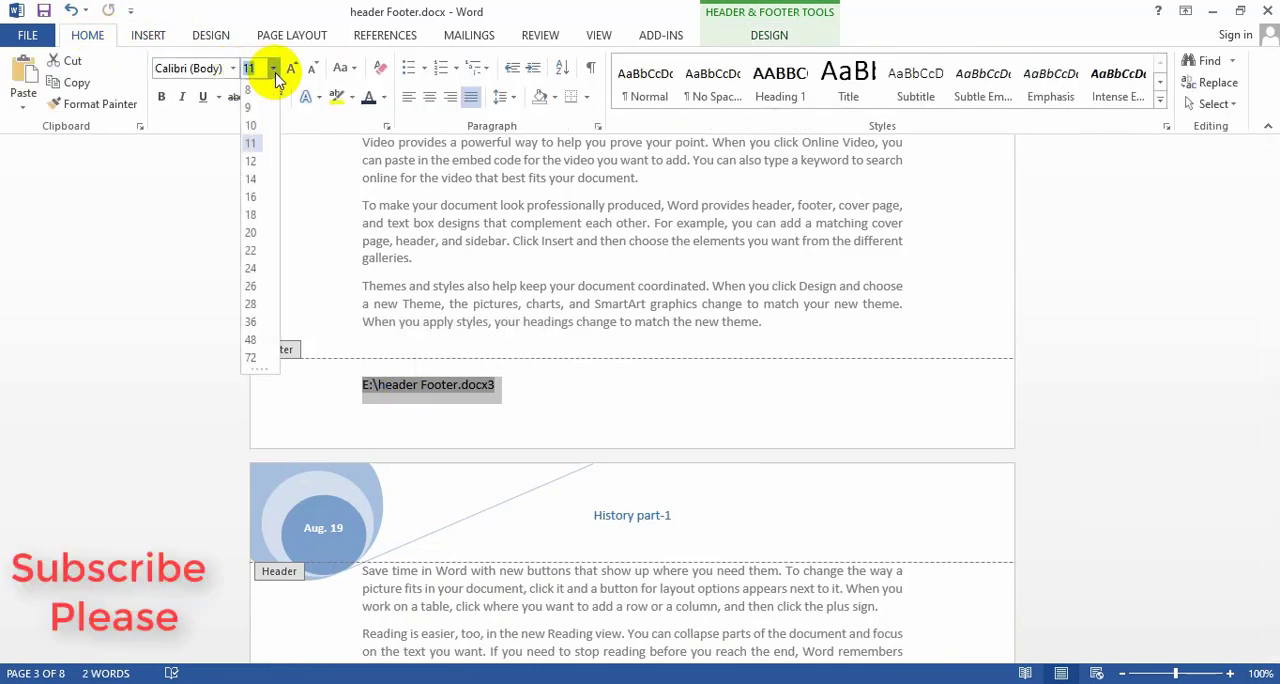
left_click(254, 180)
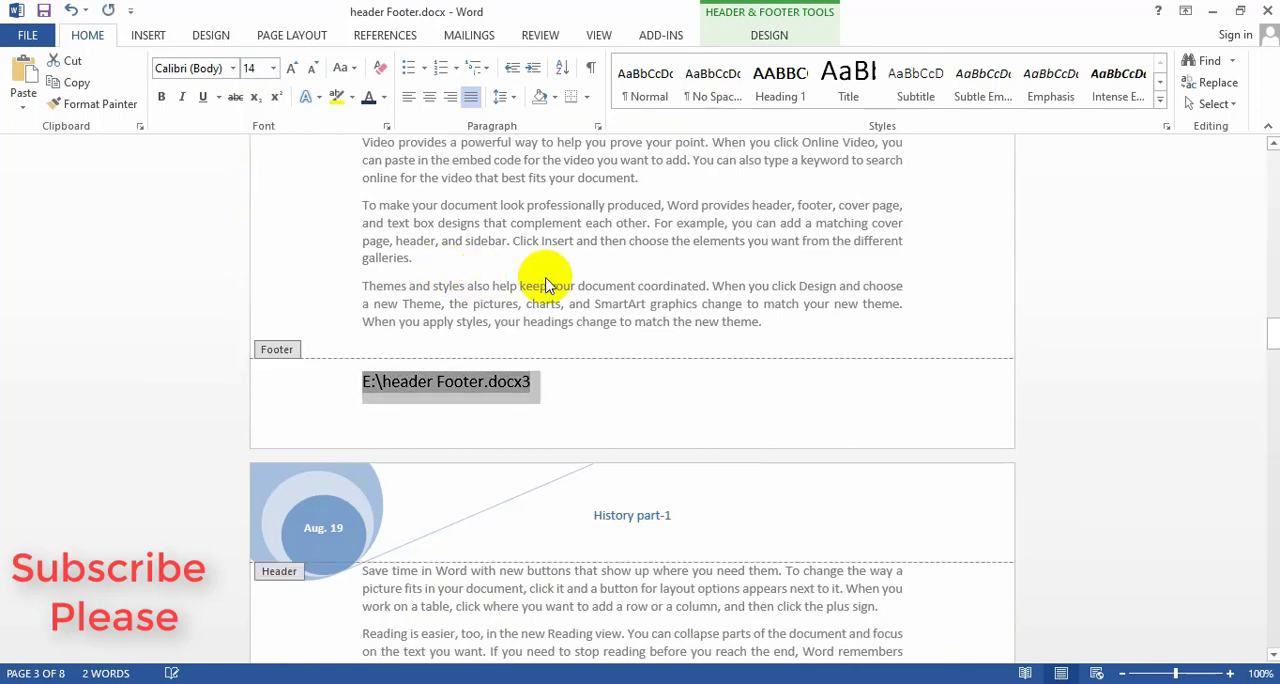
double_click(607, 241)
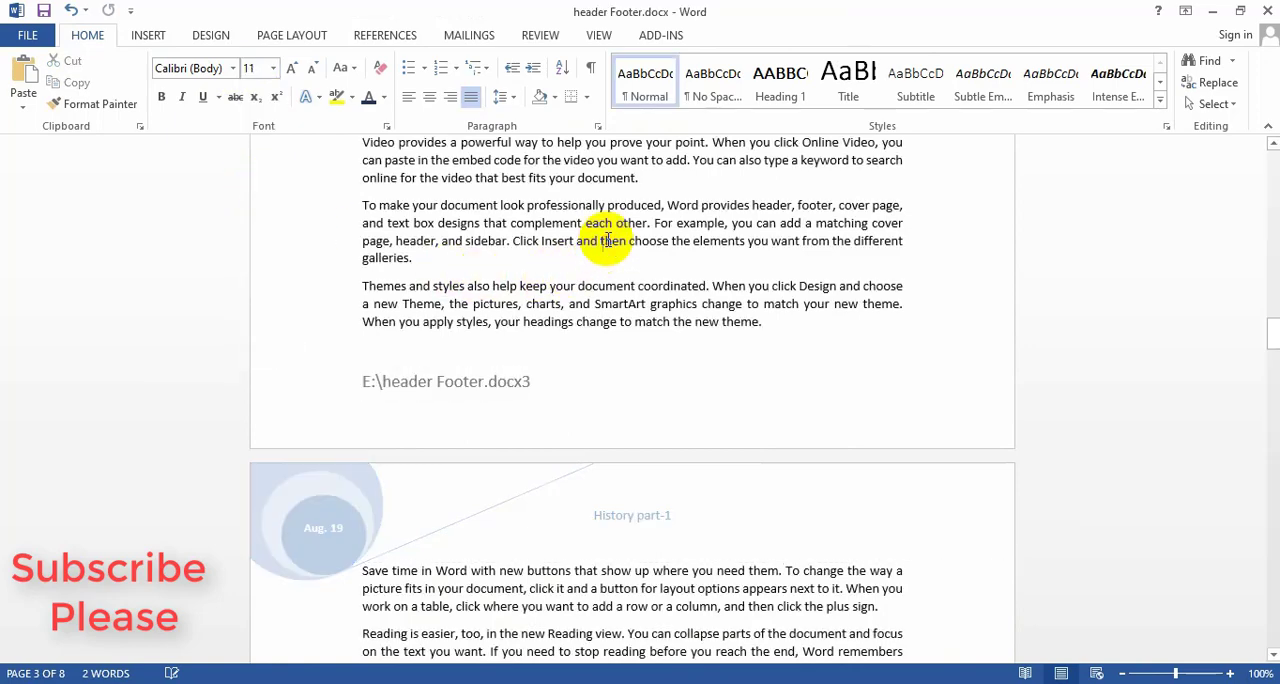
Highlight the file path and page number in page 3's footer in yellow, and return to the body text.
double_click(517, 393)
left_click_drag(543, 388, 356, 384)
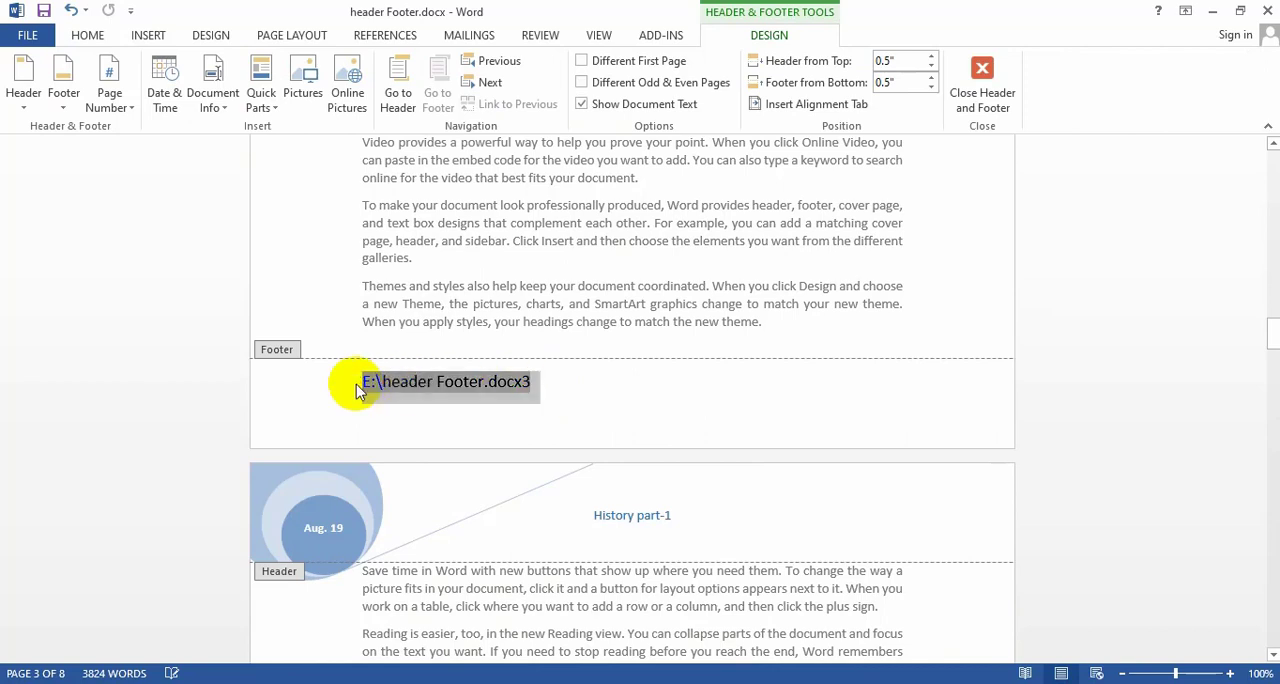
left_click(87, 35)
left_click(337, 97)
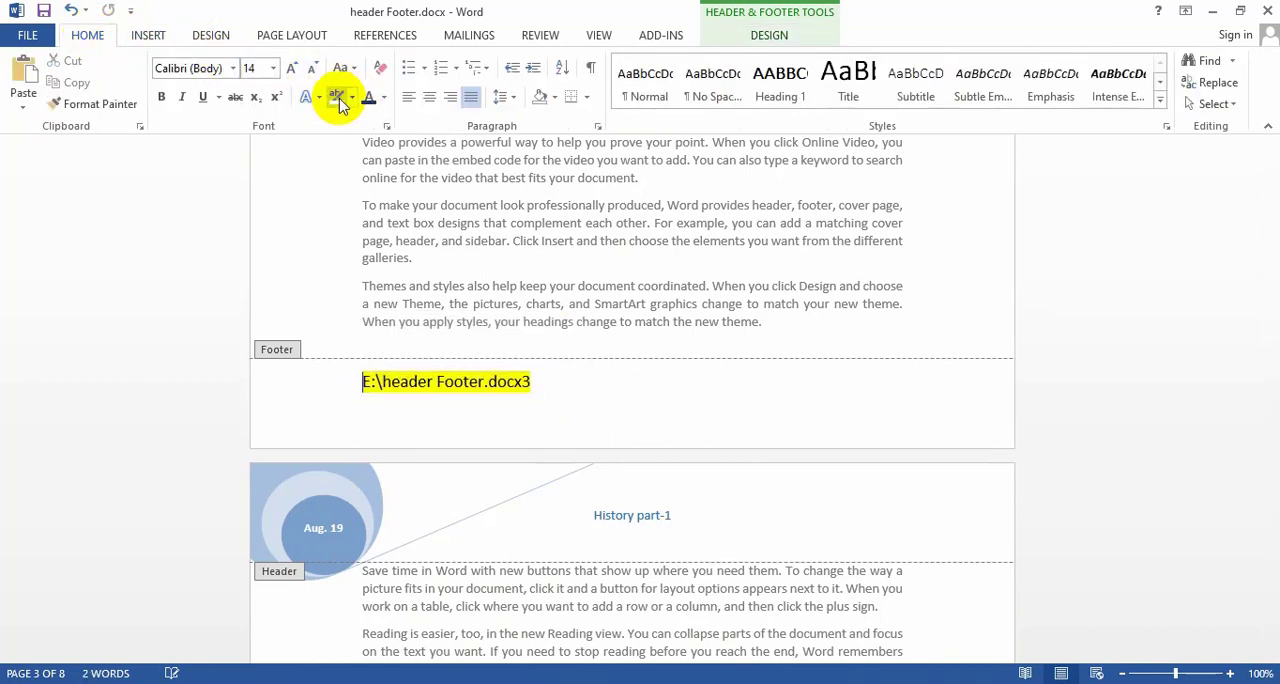
double_click(612, 295)
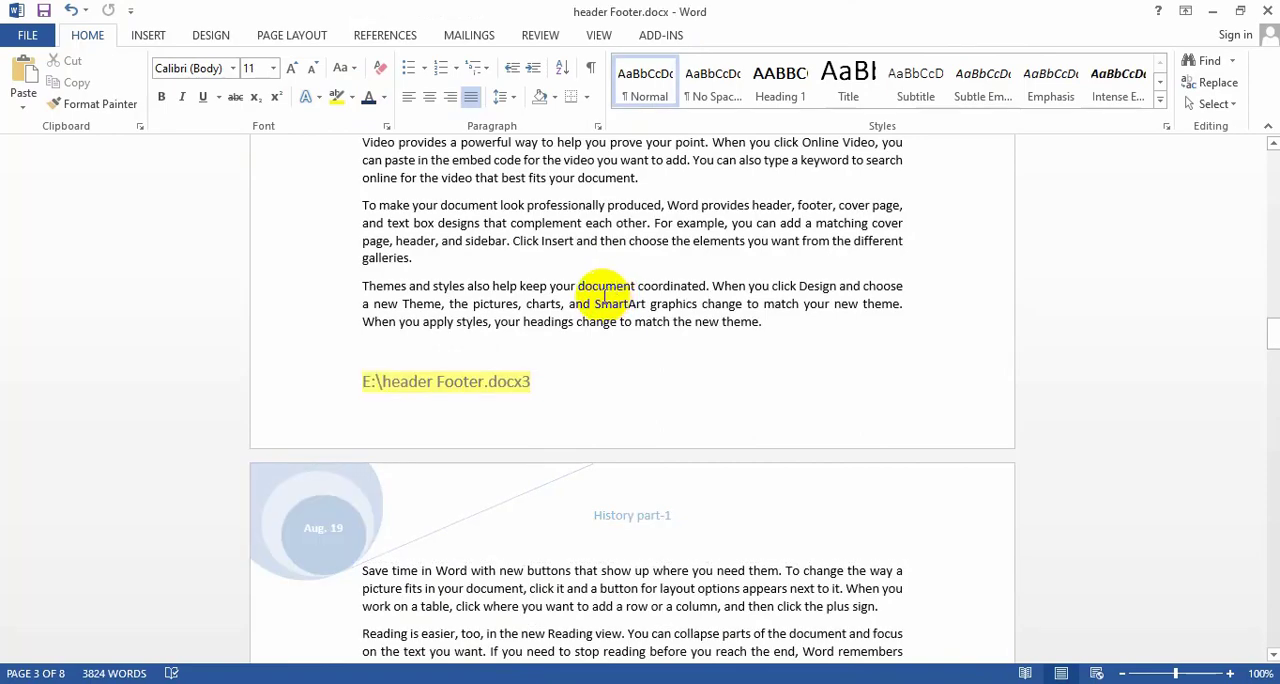
Insert an Accent Bar, Left page number in the page margins from the first page, and return to the body text.
scroll(605, 295, "down", 15)
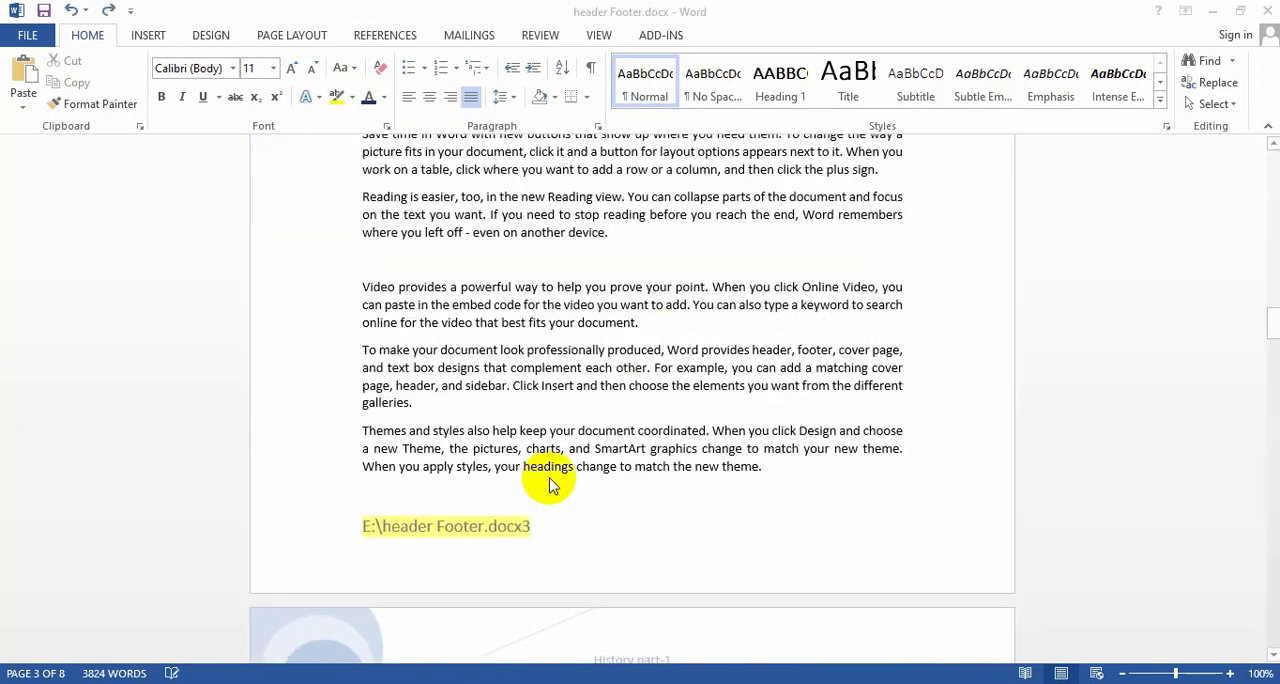
scroll(551, 485, "up", 9)
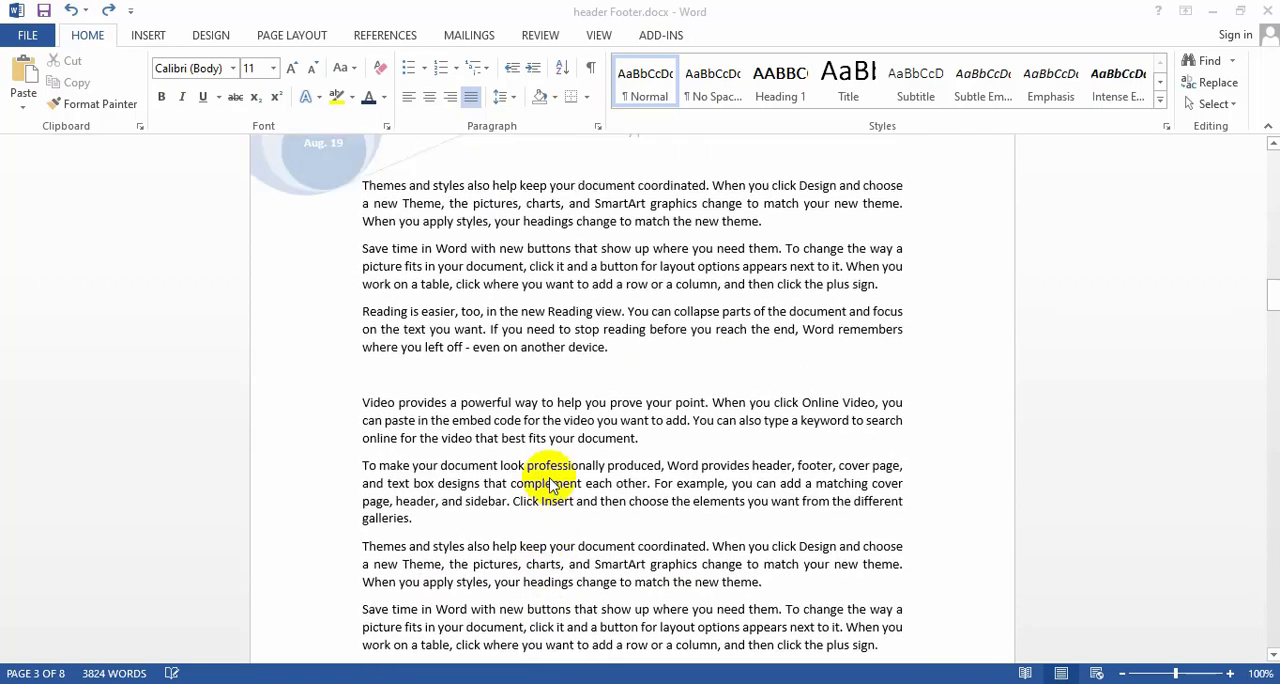
scroll(551, 485, "up", 9)
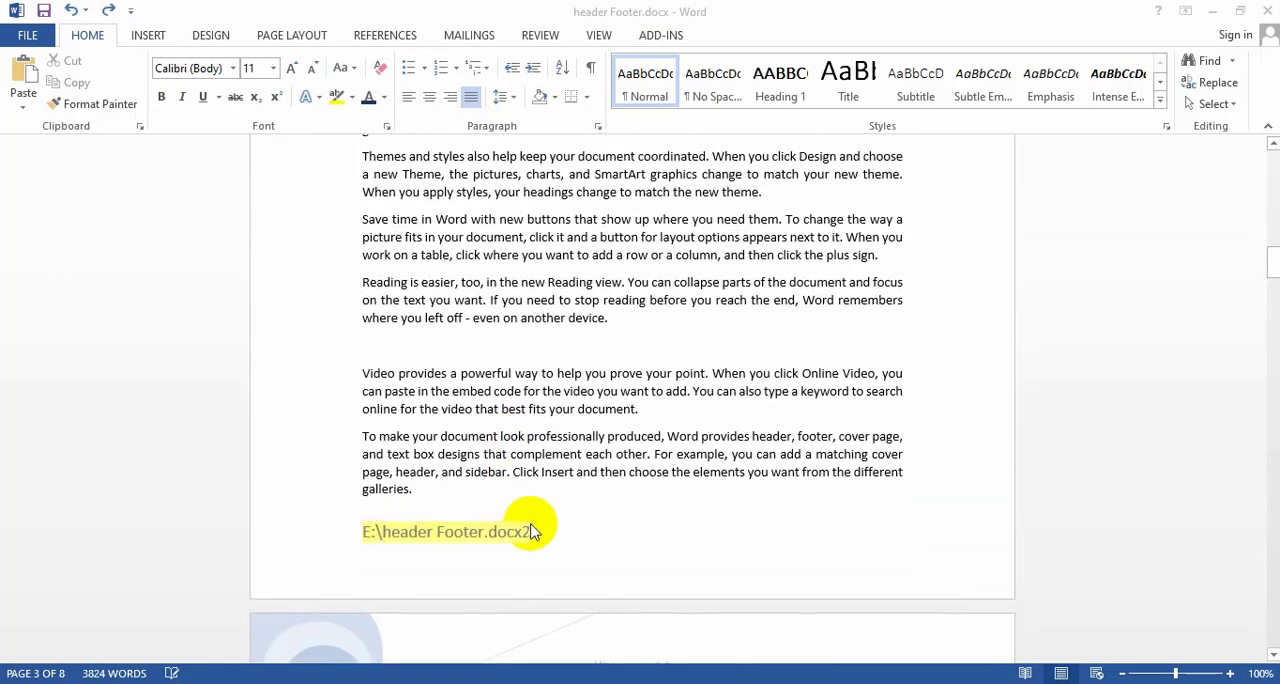
scroll(548, 520, "up", 3)
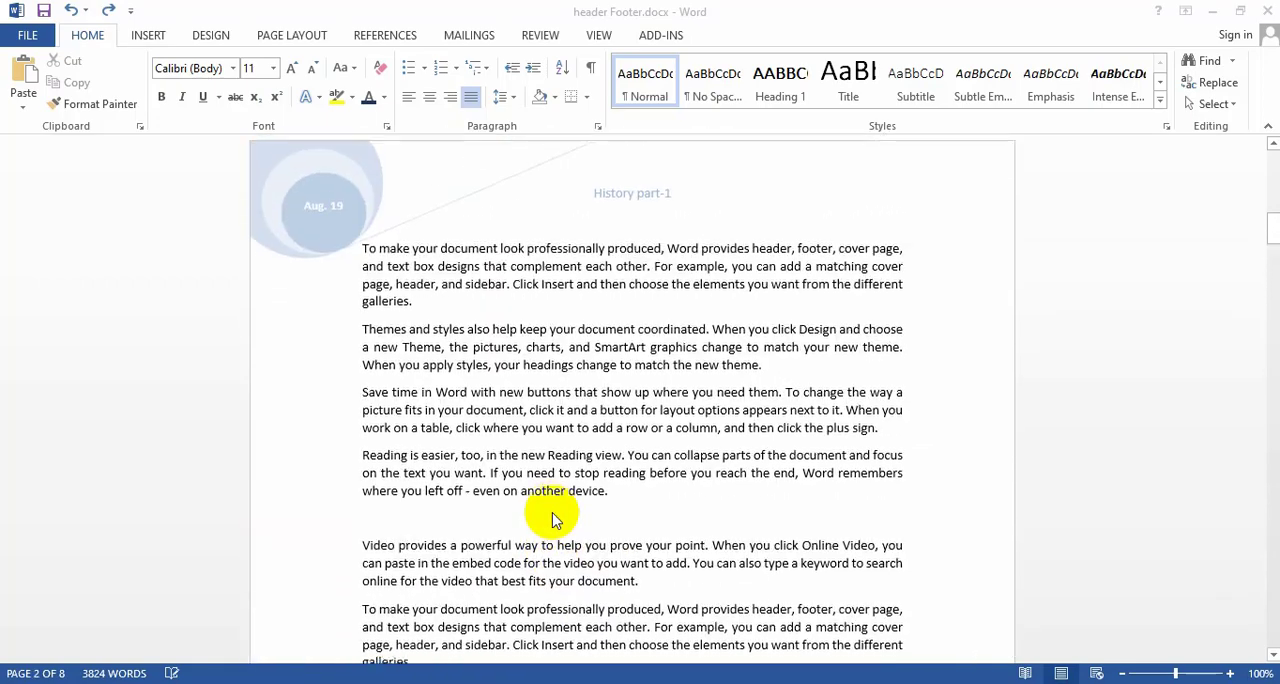
scroll(556, 518, "up", 10)
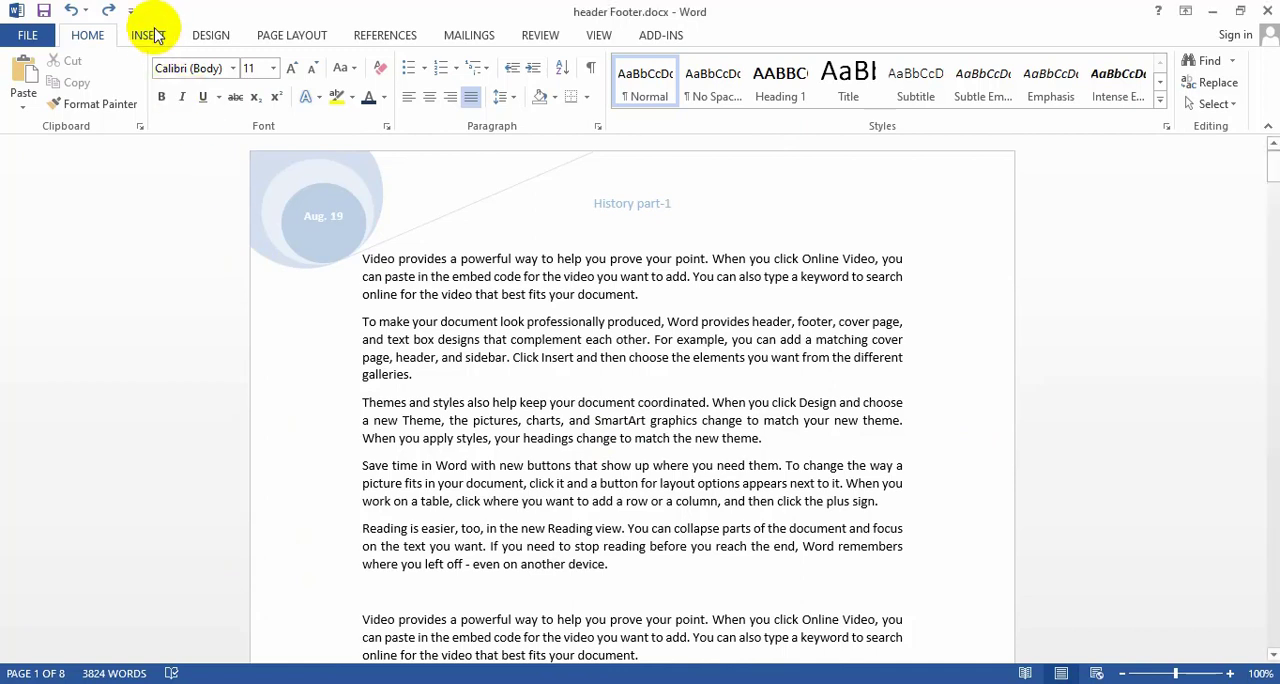
left_click(149, 34)
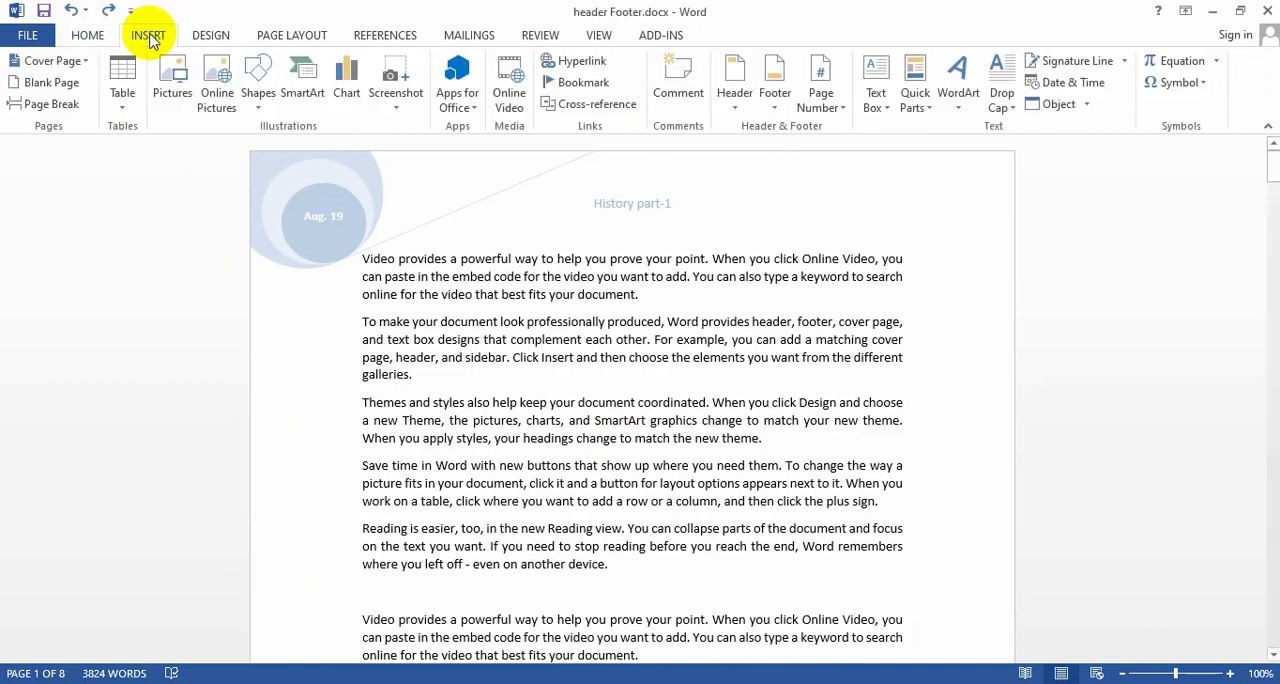
left_click(828, 106)
mouse_move(868, 178)
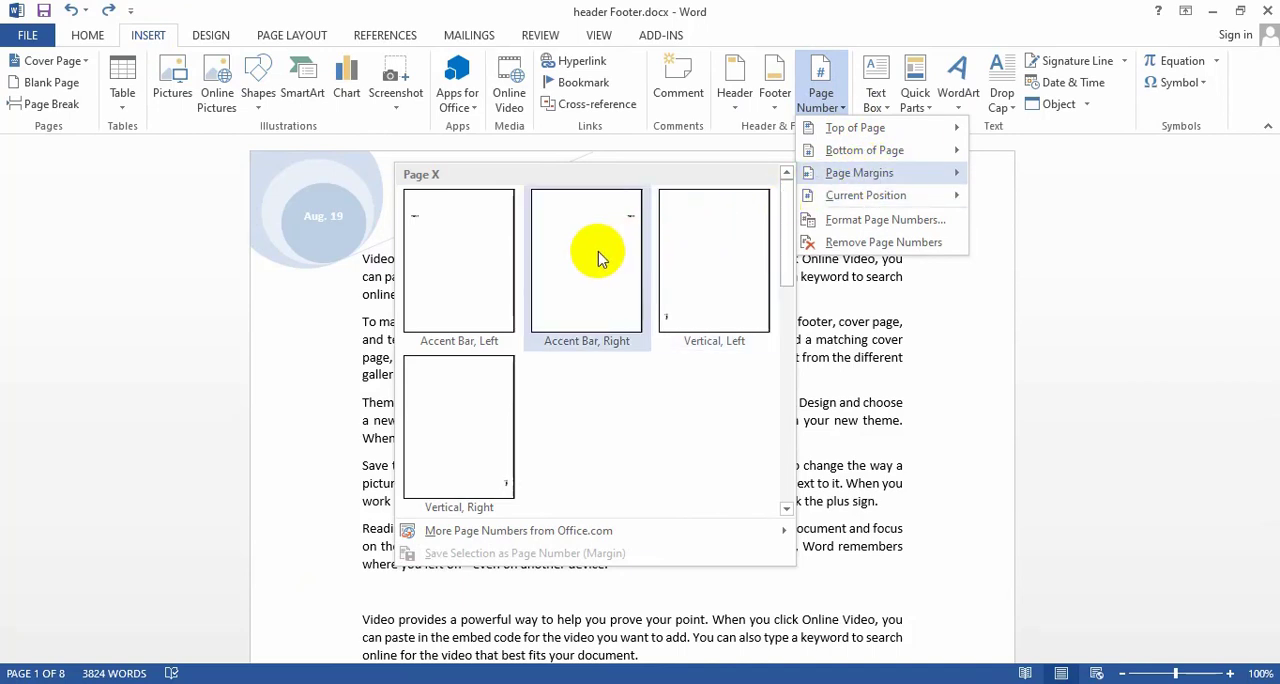
left_click(445, 232)
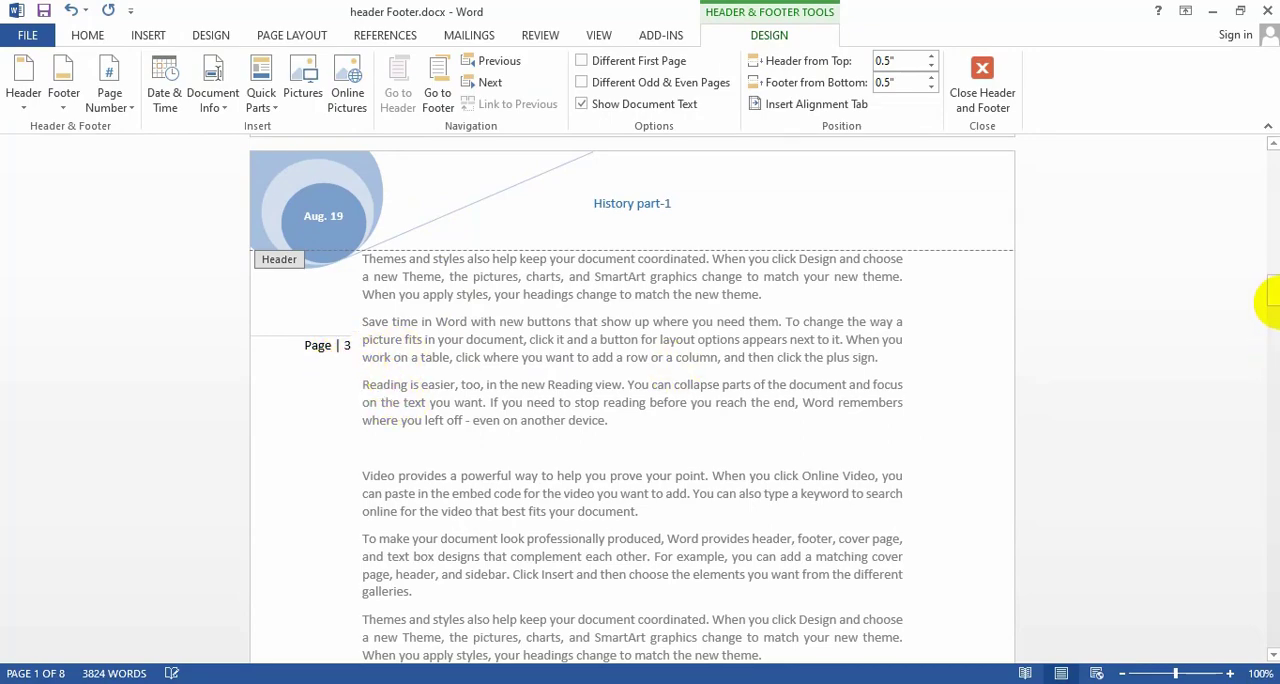
left_click_drag(1275, 305, 1271, 150)
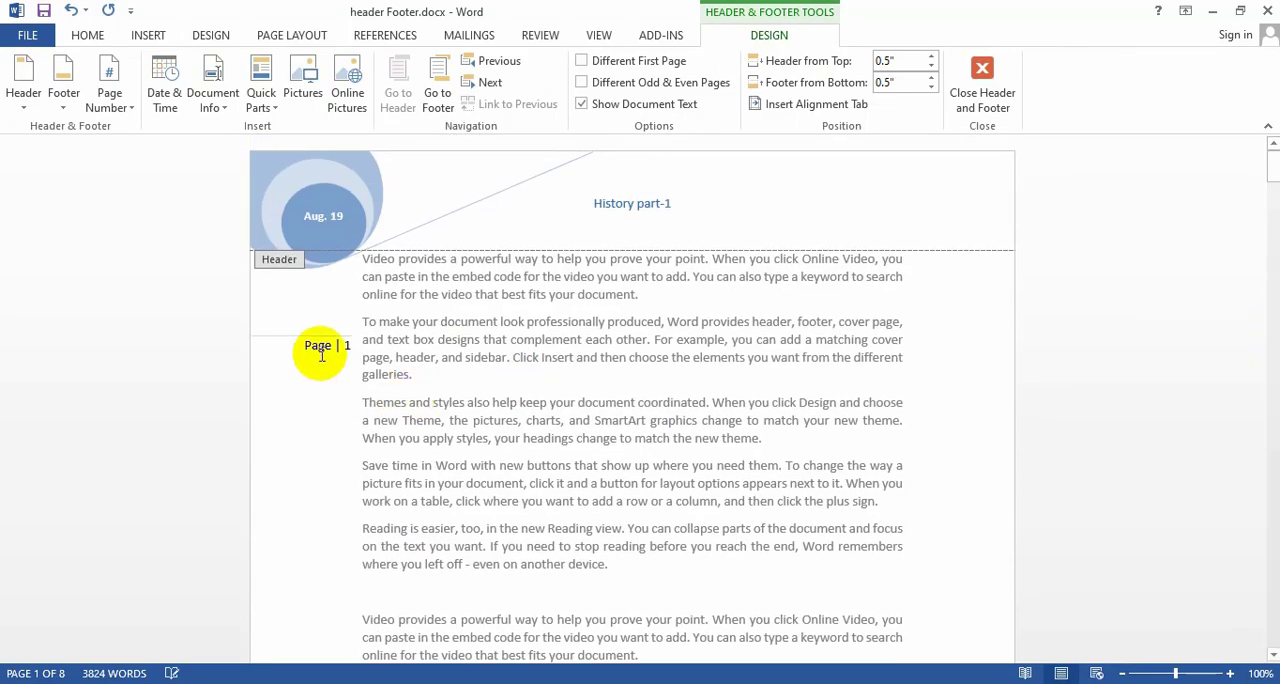
double_click(428, 380)
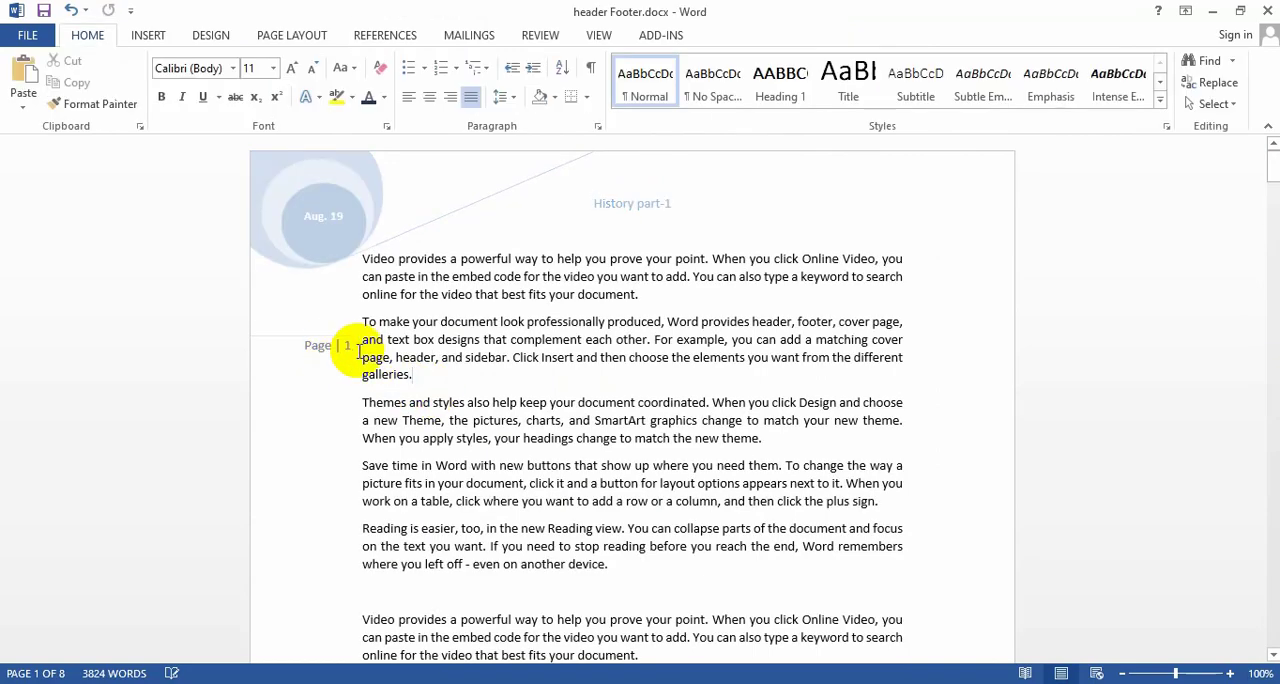
Check the left-margin page number on the following pages and return to the first page.
scroll(340, 390, "down", 15)
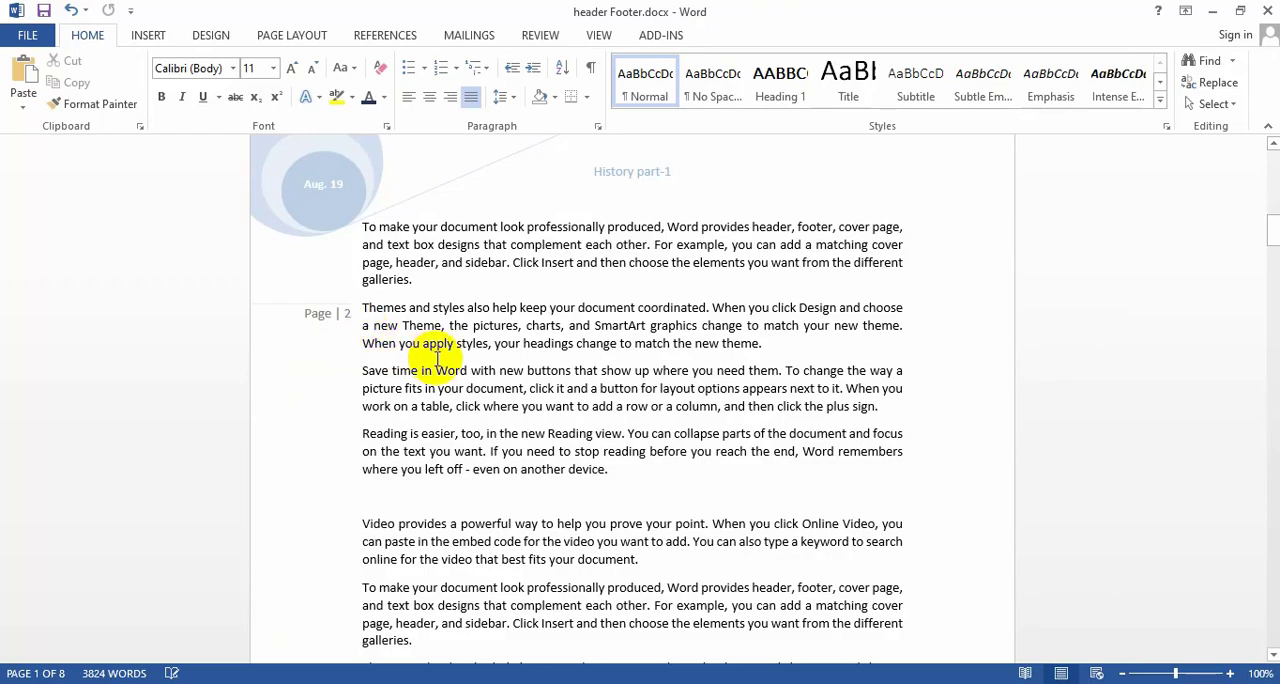
scroll(370, 375, "down", 15)
scroll(395, 377, "up", 15)
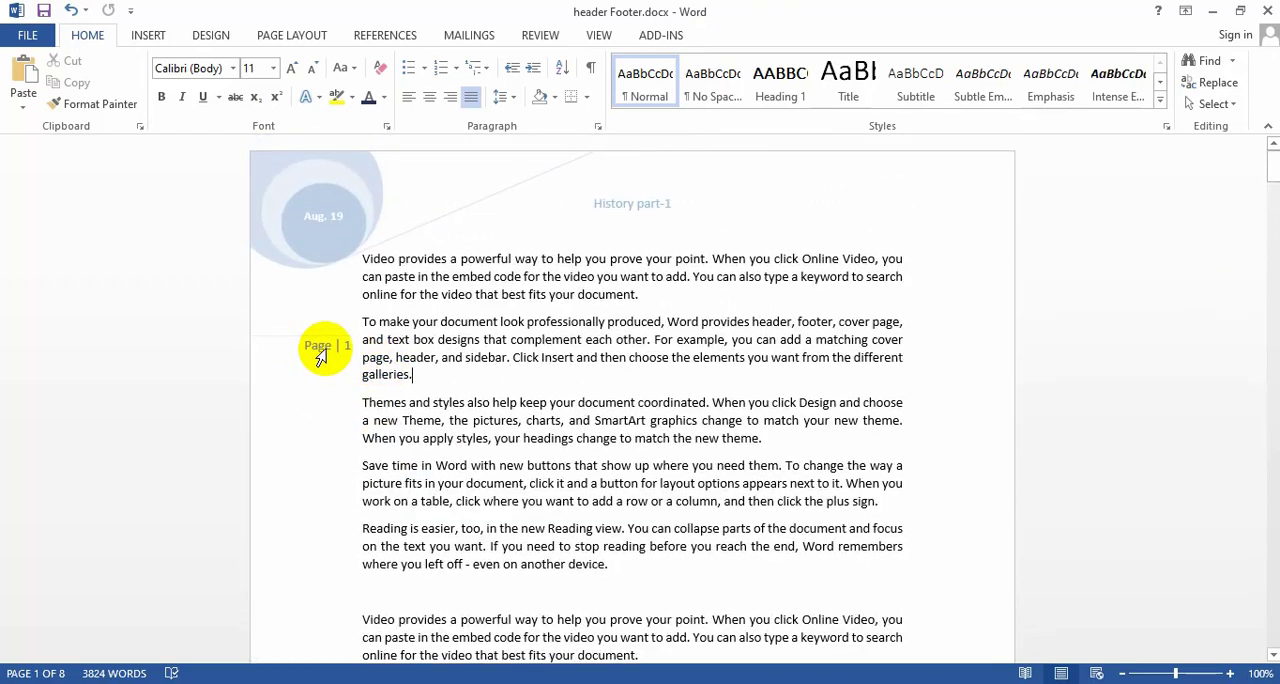
left_click(148, 35)
left_click(315, 345)
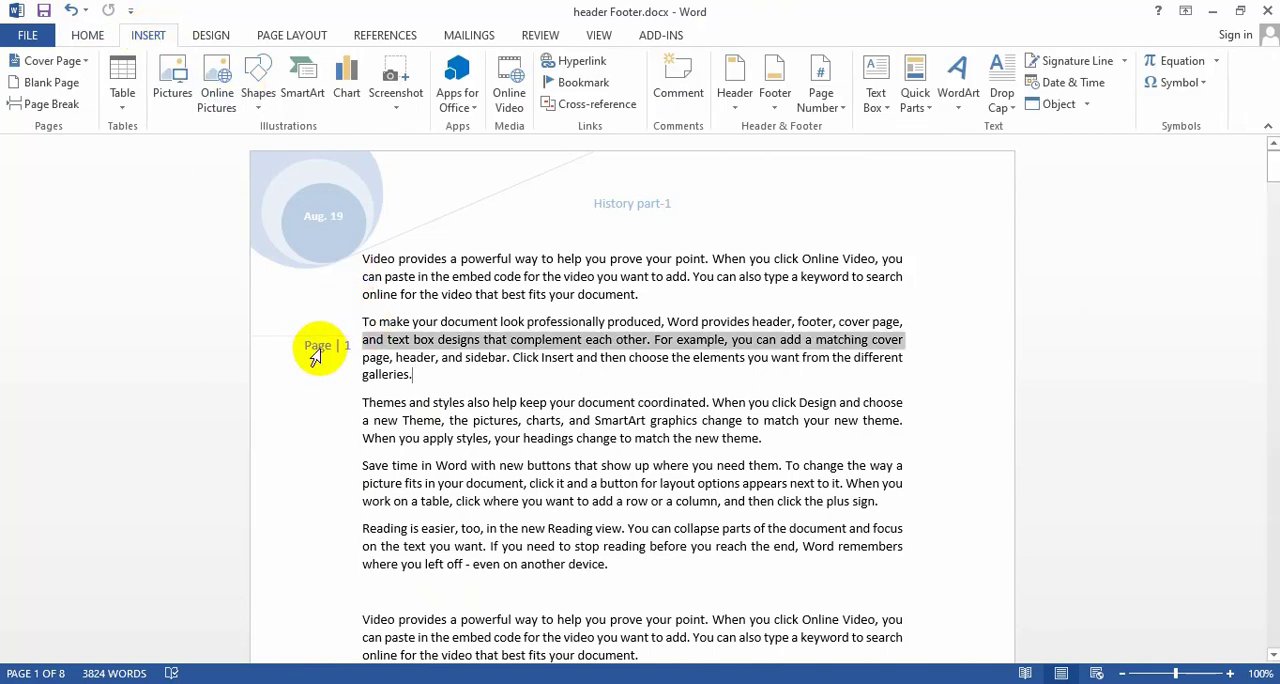
double_click(315, 352)
left_click(400, 372)
double_click(326, 360)
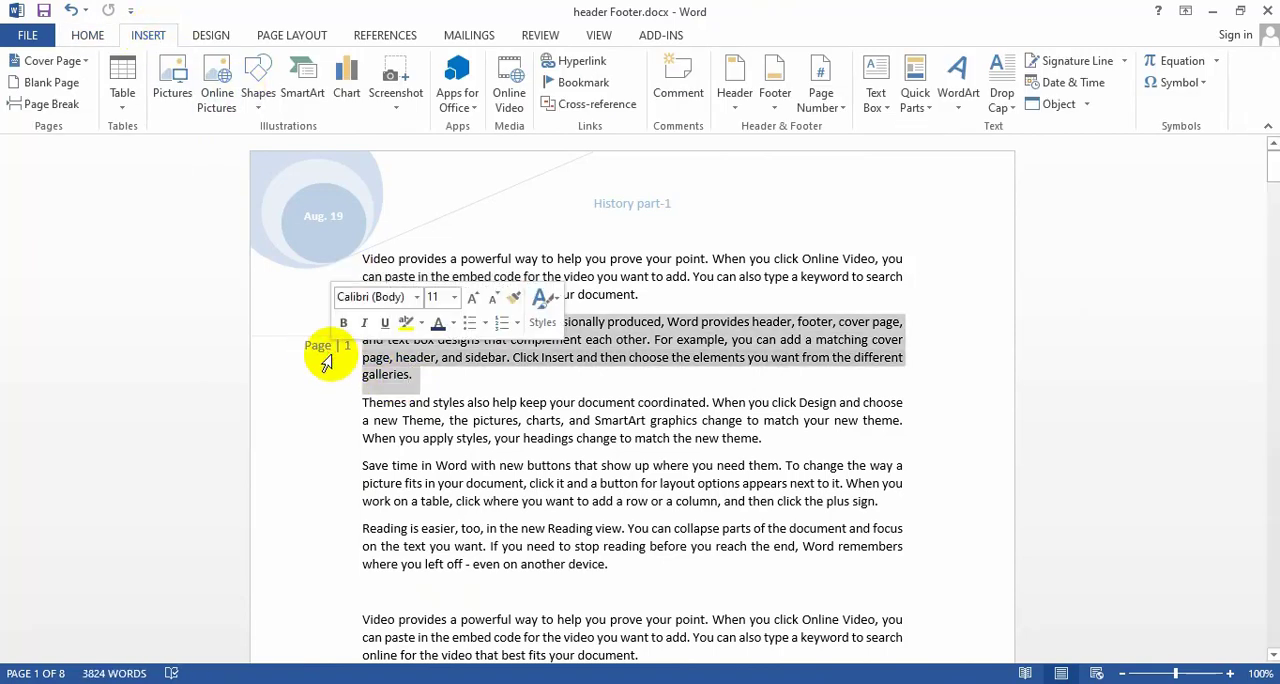
left_click(326, 358)
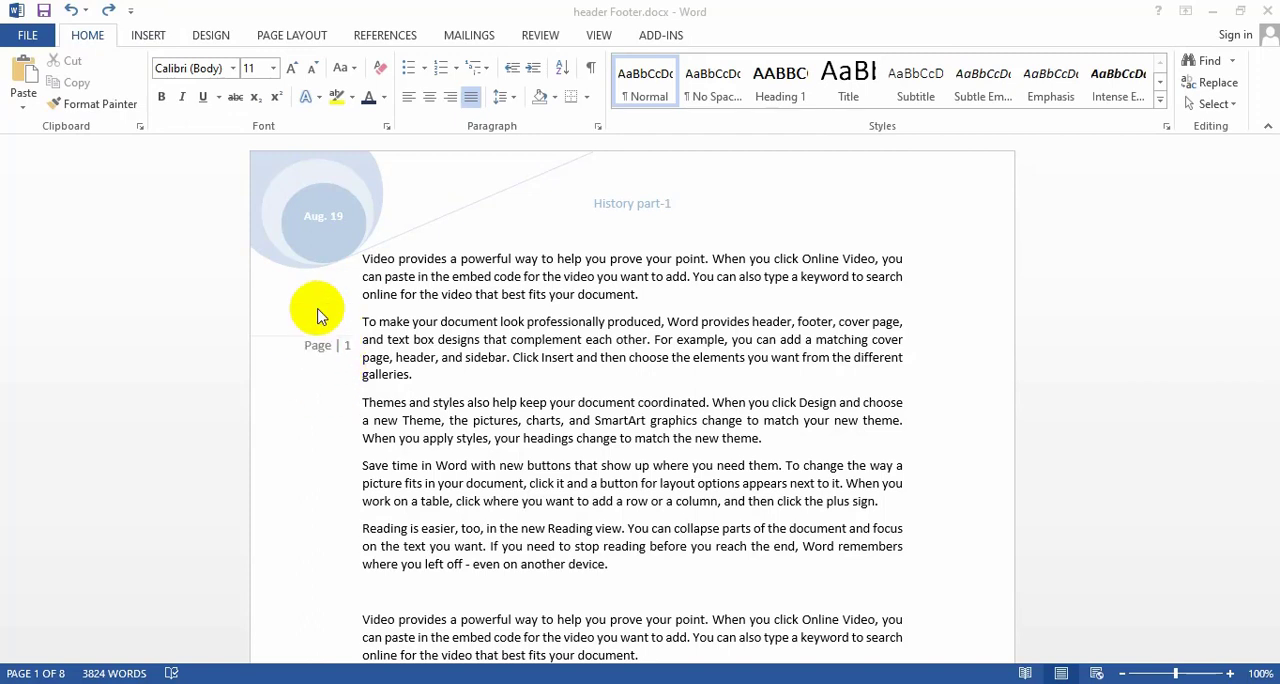
Replace the left-margin page number with the Accent Bar, Right page margin style, and return to the body text.
left_click(149, 41)
left_click(150, 40)
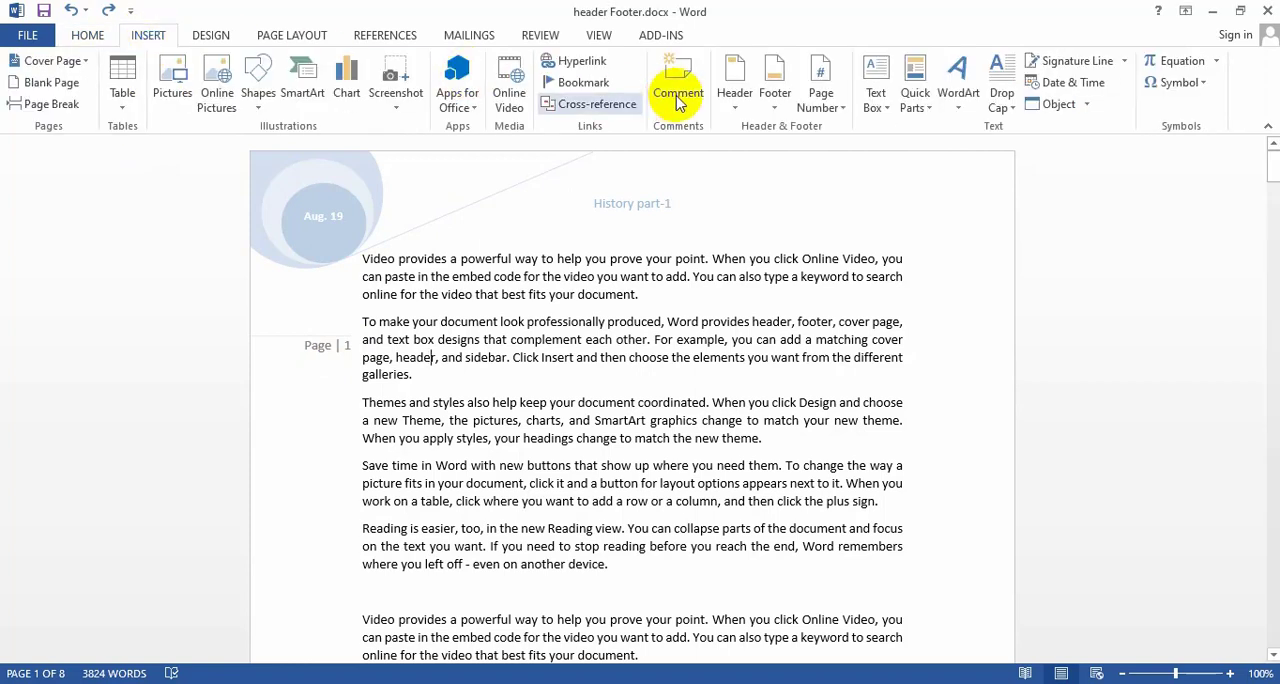
left_click(822, 102)
mouse_move(866, 173)
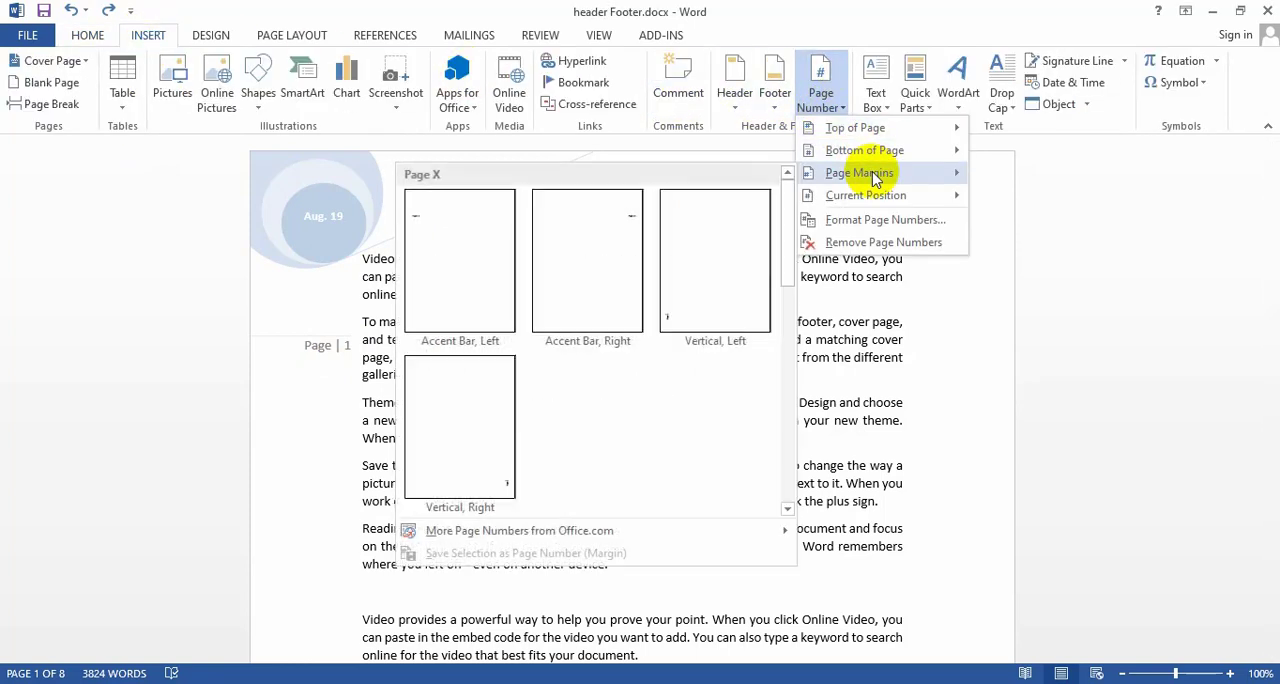
left_click(614, 224)
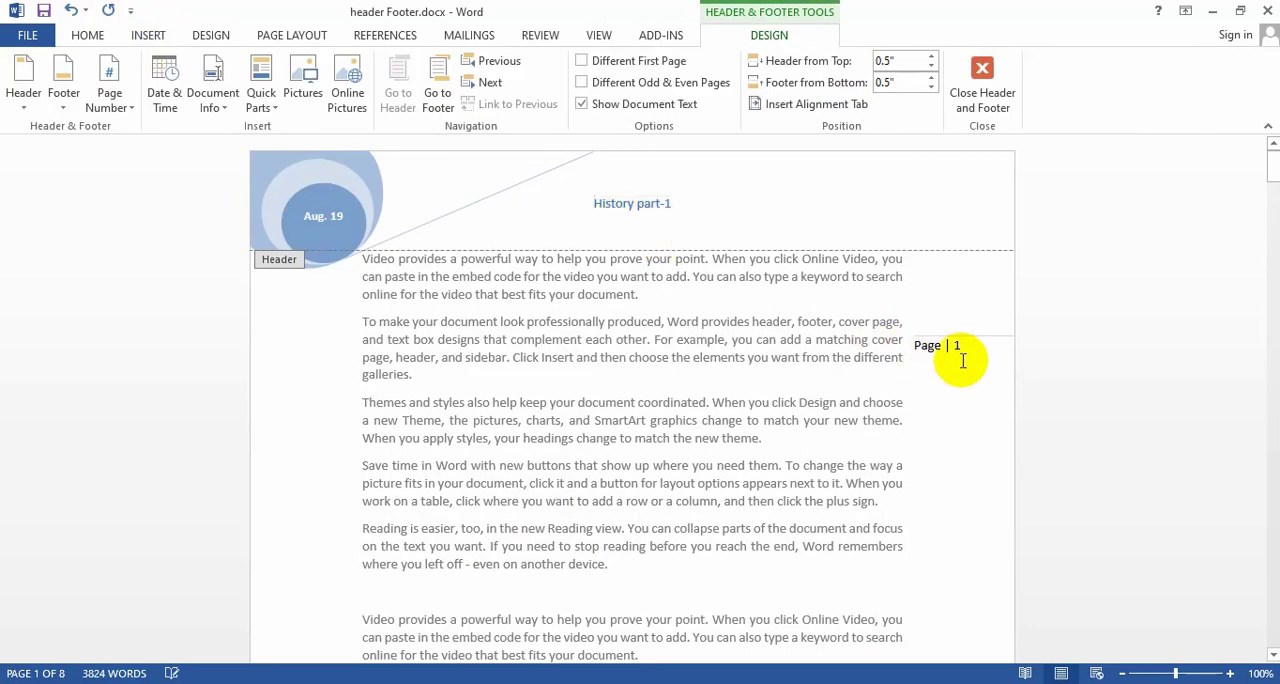
double_click(680, 500)
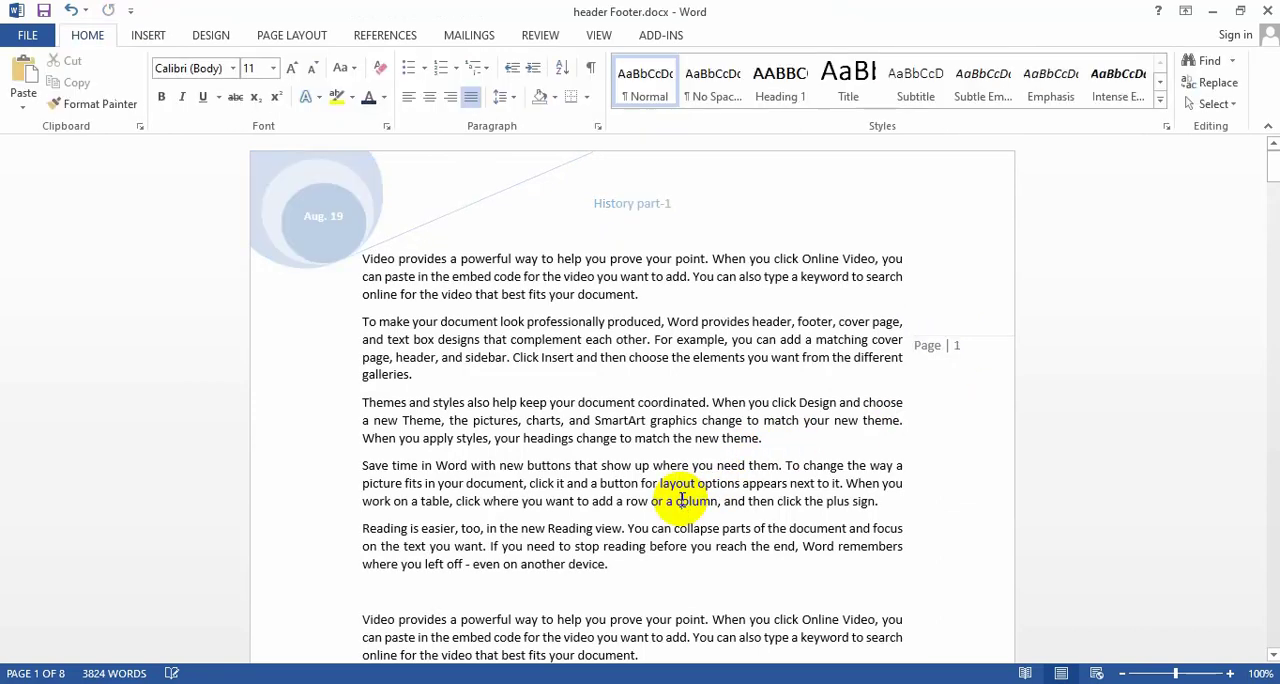